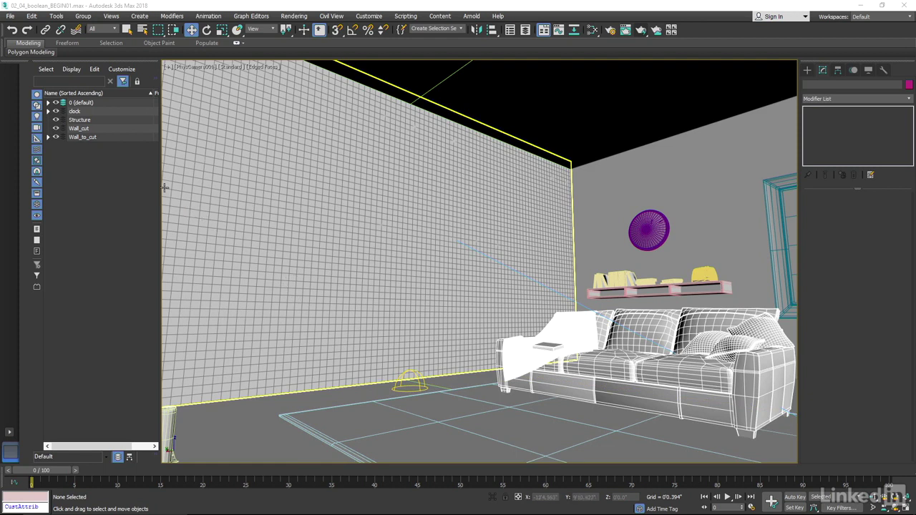
Open the scene file 02_04_boolean_BEGIN01 from the scenes folder.
left_click(10, 16)
left_click(20, 55)
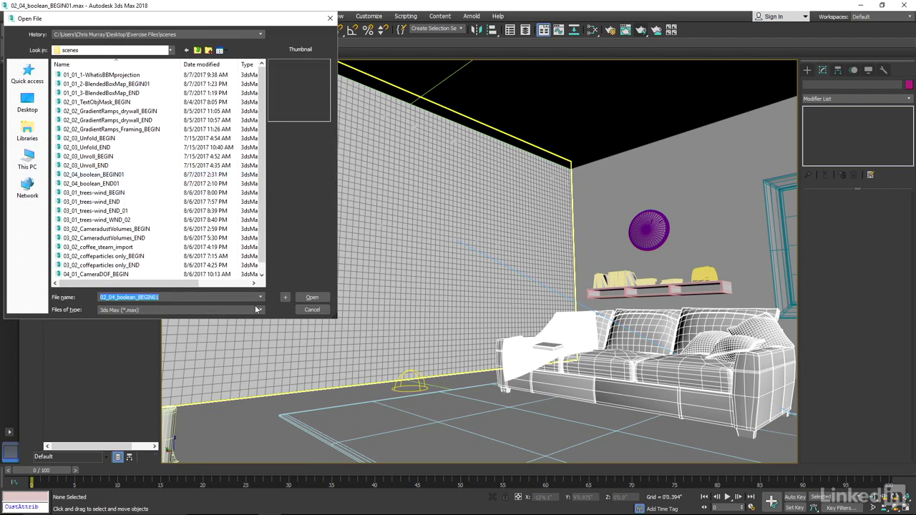
left_click(306, 299)
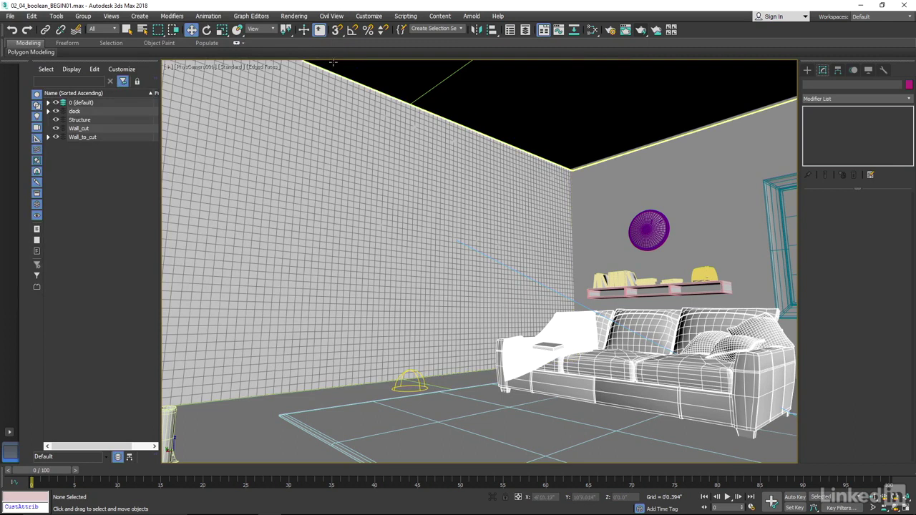
Load the booleanWindows image sequence from the Boolean_windows folder into Channel A of the RAM Player, keeping the default configuration.
left_click(294, 17)
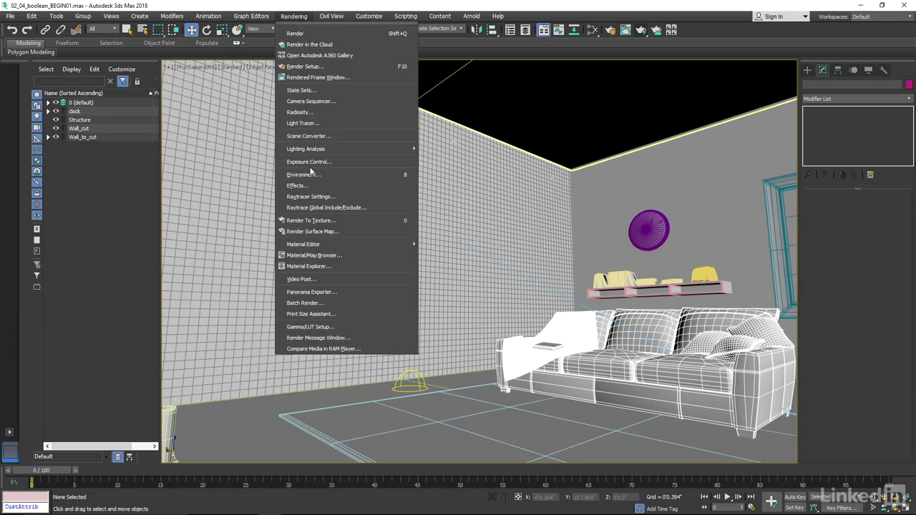
left_click(345, 352)
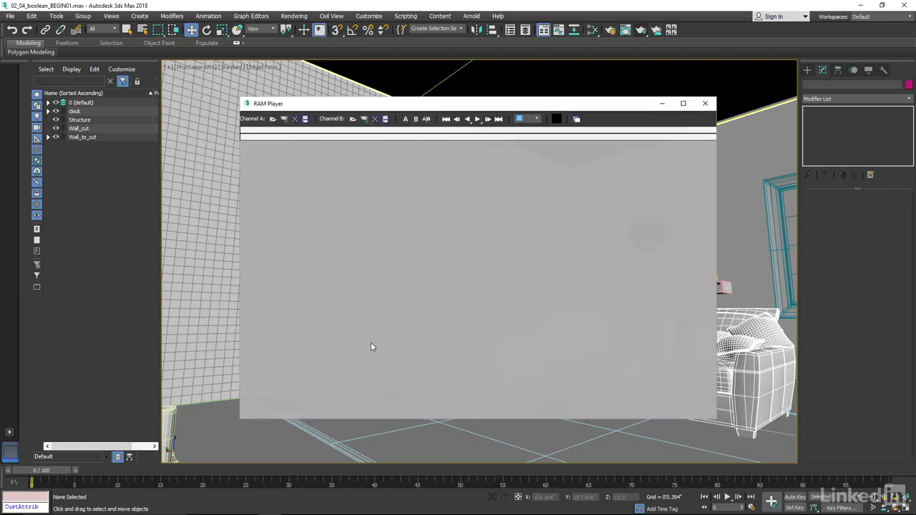
left_click(272, 118)
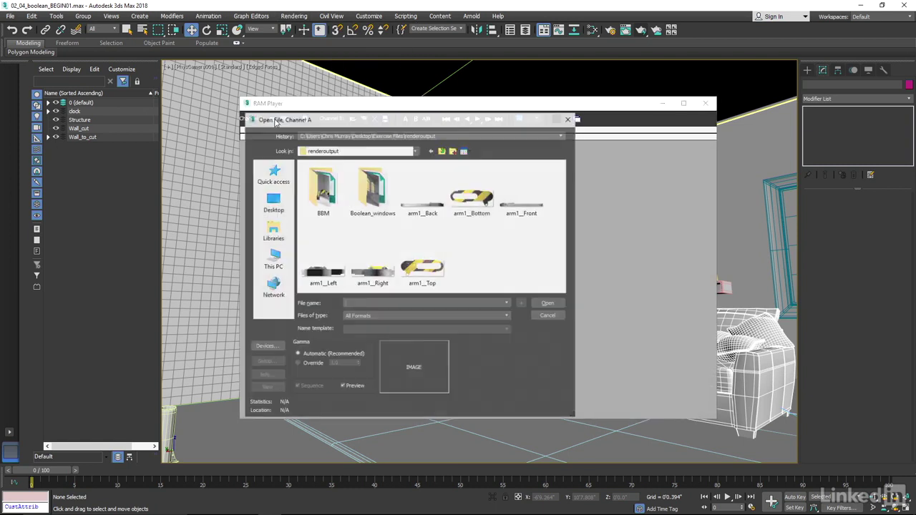
double_click(372, 187)
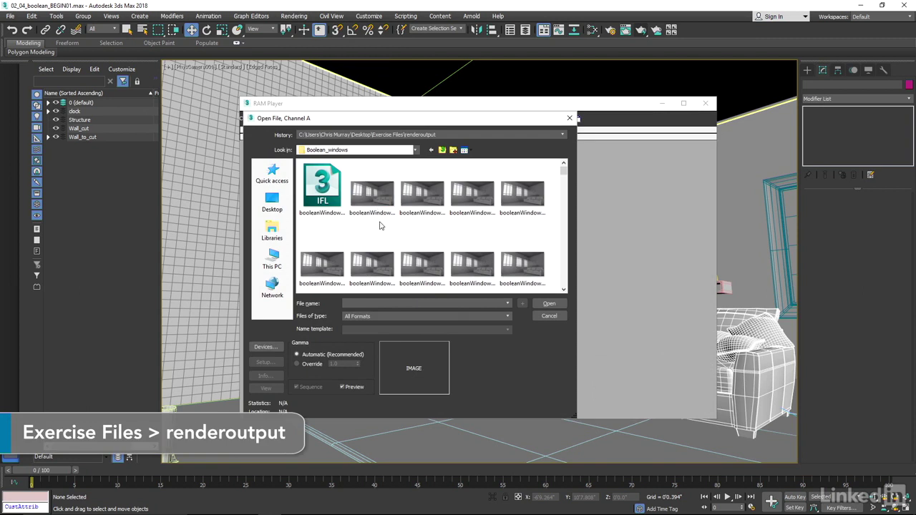
left_click(373, 200)
left_click(549, 303)
left_click(454, 305)
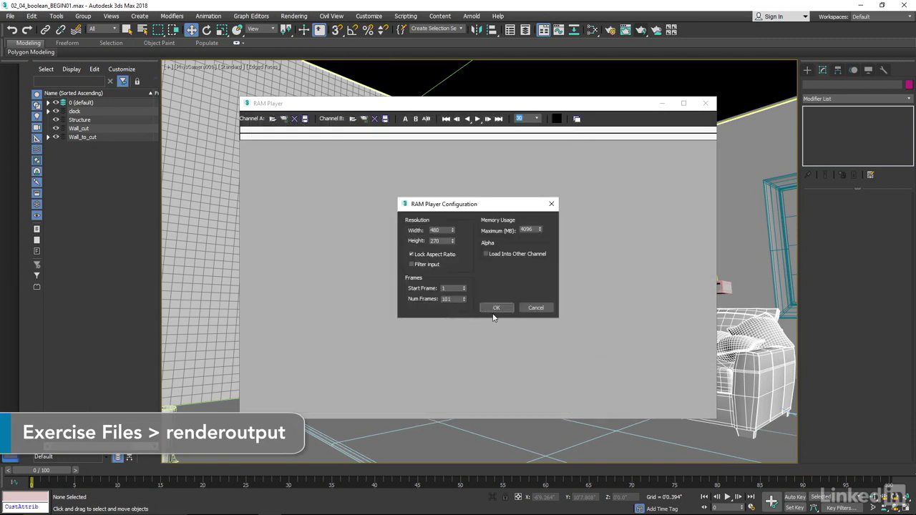
left_click(492, 308)
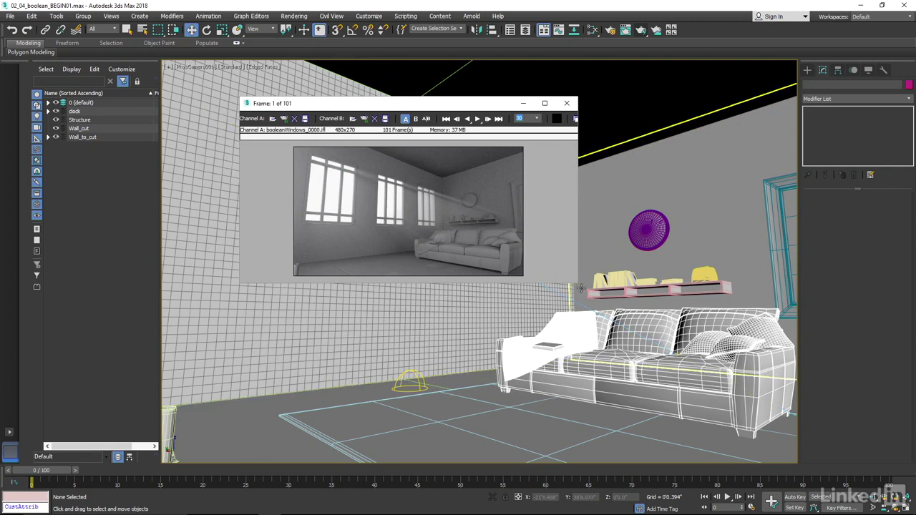
Enlarge the RAM Player window, play the booleanWindows animation and close the player.
left_click_drag(577, 284, 660, 403)
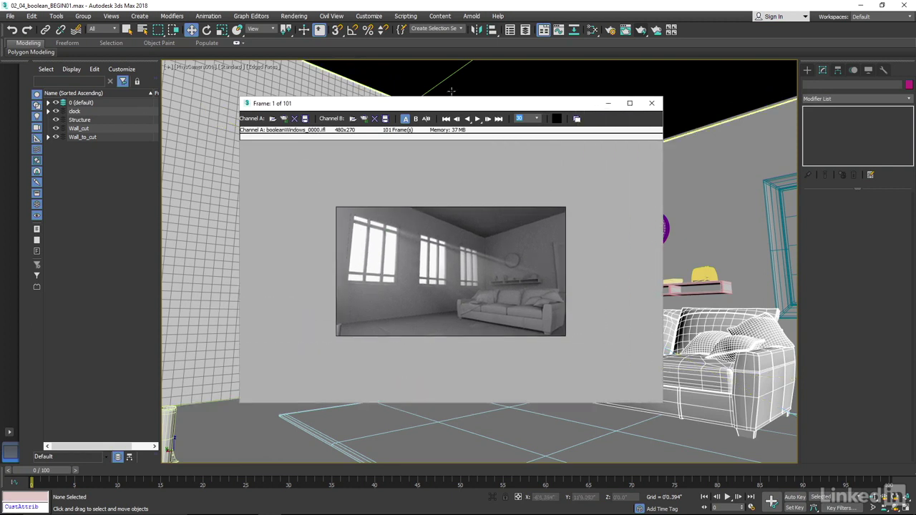
left_click(477, 118)
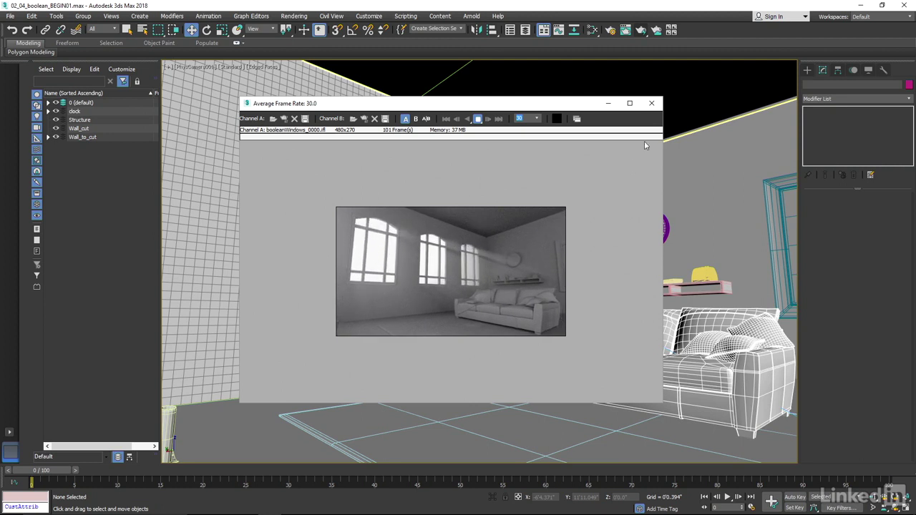
left_click(652, 105)
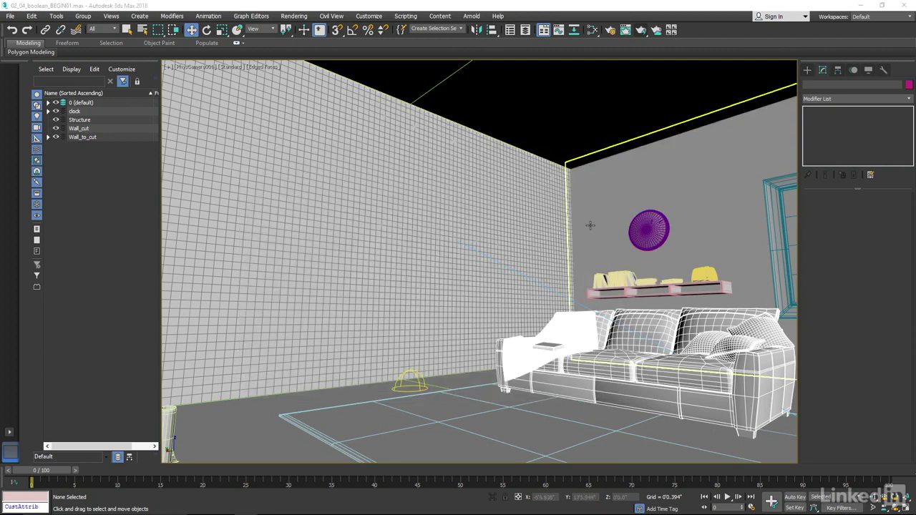
Select the Wall_Start box and switch to a perspective view that frames the Master Objects and morph rows.
left_click(453, 238)
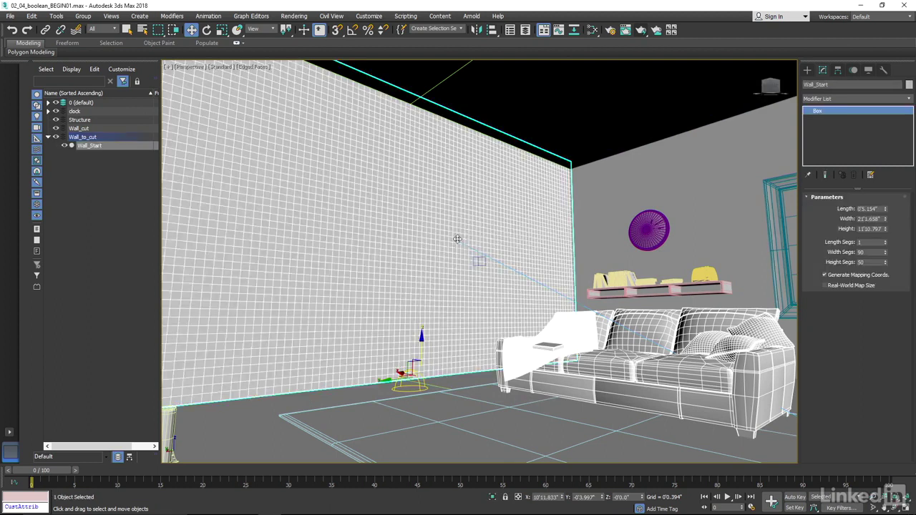
key("p")
middle_click_drag(557, 227, 386, 204, "alt")
scroll(501, 186, "up", 4)
middle_click_drag(581, 170, 425, 218)
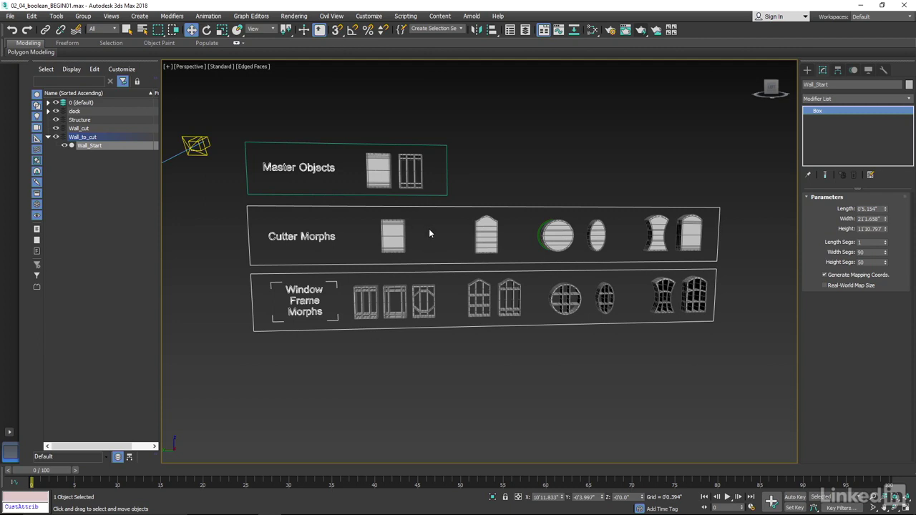
scroll(429, 233, "up", 5)
scroll(423, 247, "down", 3)
middle_click_drag(507, 258, 566, 309)
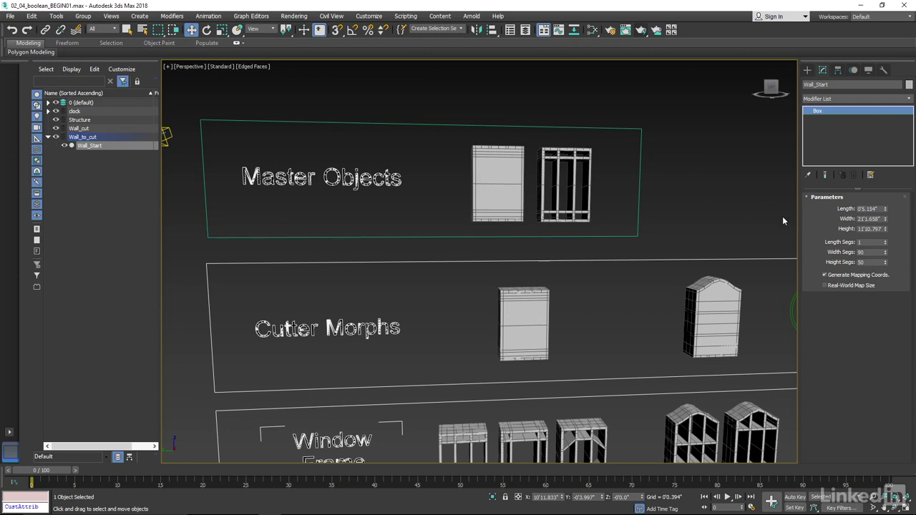
Examine the master cutter, the master window frame and the rows of cutter and window frame morphs.
left_click(488, 187)
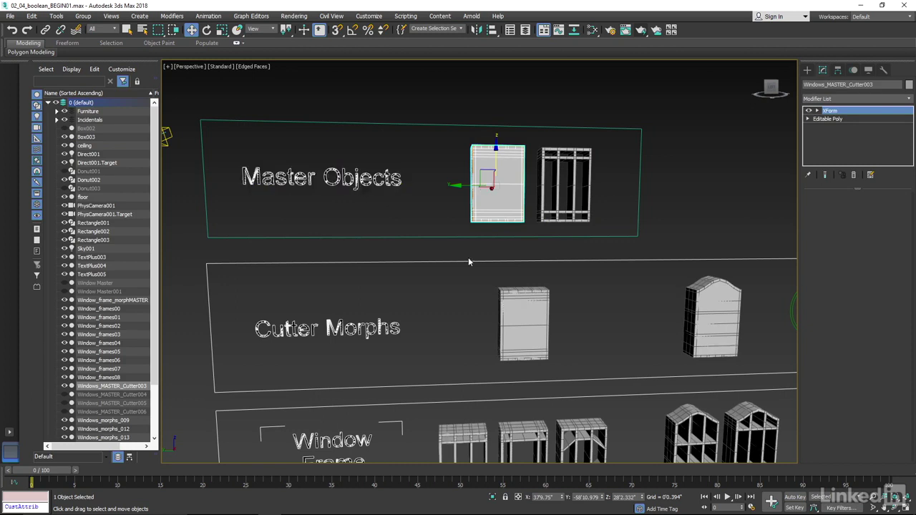
left_click(557, 157)
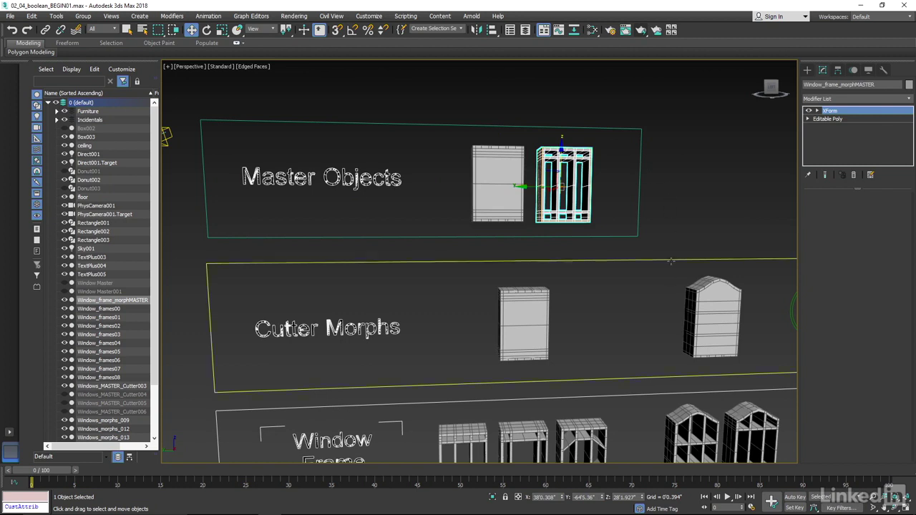
scroll(664, 299, "down", 3)
middle_click_drag(586, 241, 433, 224)
middle_click_drag(507, 225, 479, 219)
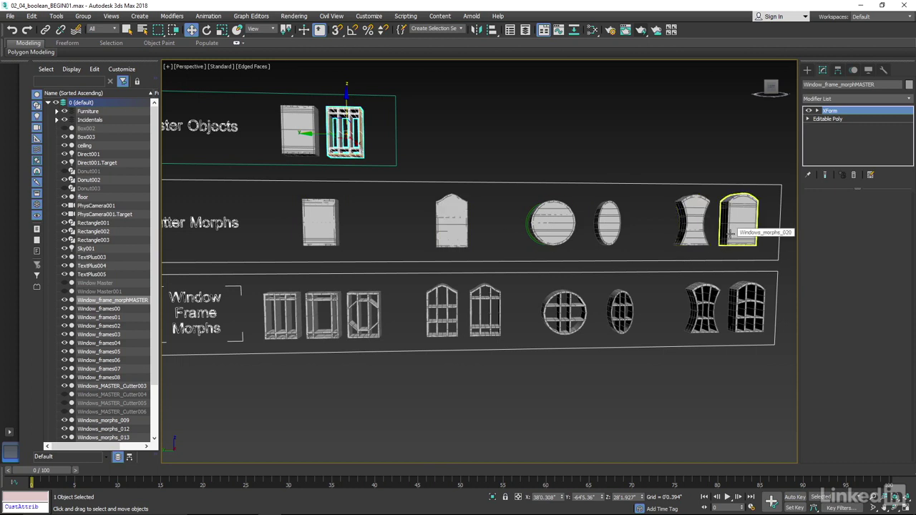
middle_click_drag(485, 307, 501, 255)
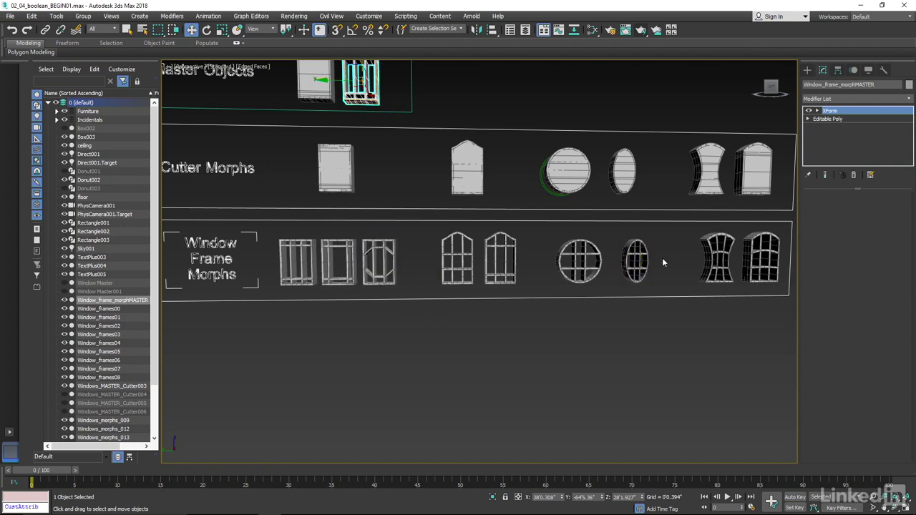
middle_click_drag(663, 259, 644, 258)
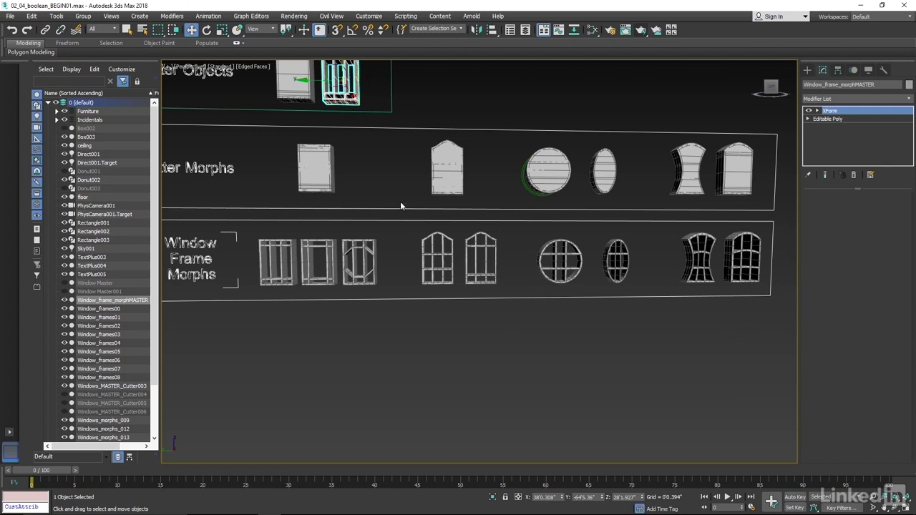
middle_click_drag(386, 171, 432, 229)
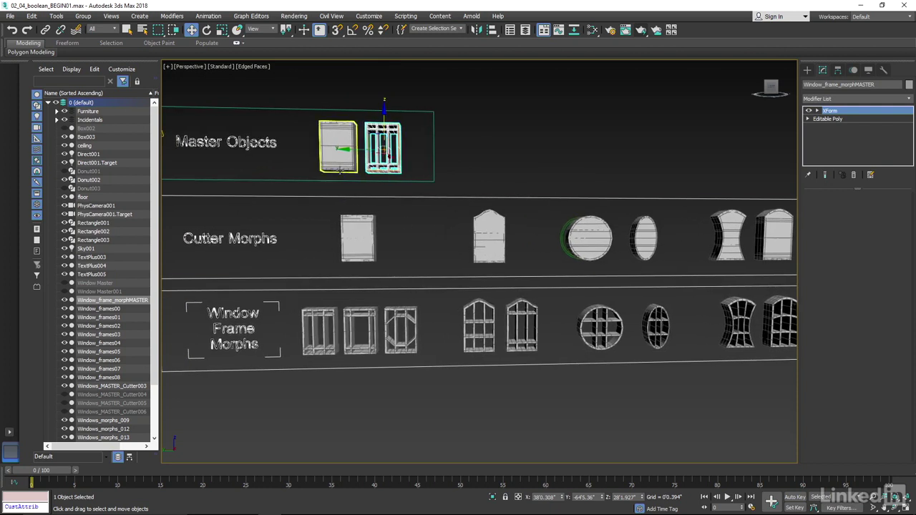
Add a Morpher modifier to the solid master cutter, Windows_MASTER_Cutter003.
left_click(340, 169)
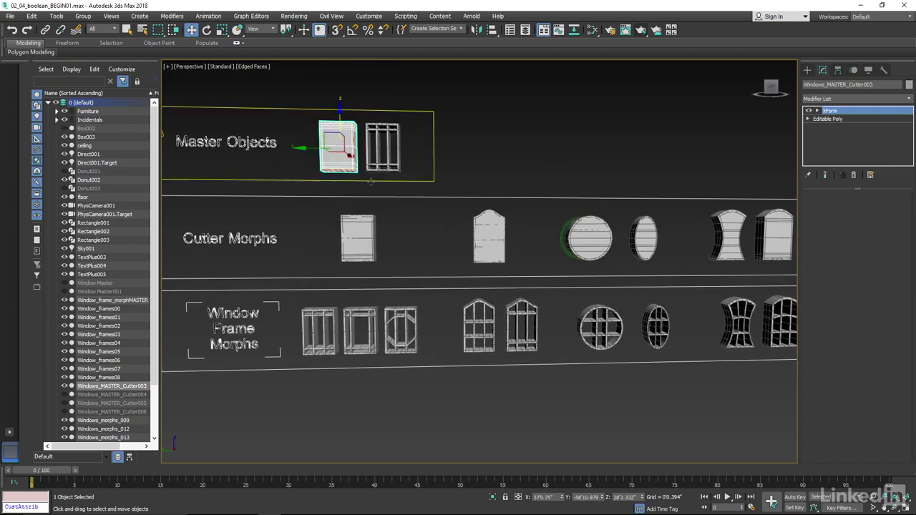
middle_click_drag(412, 203, 458, 216, "alt")
scroll(485, 223, "up", 3)
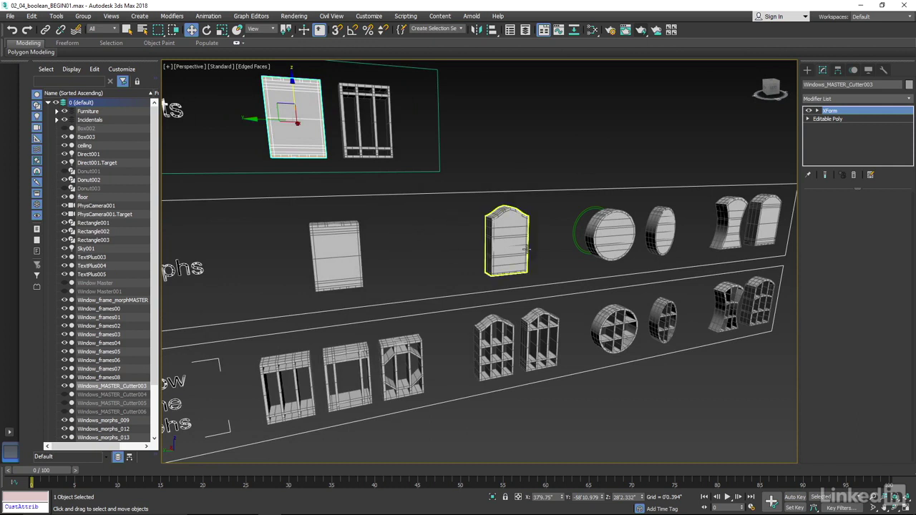
scroll(476, 221, "down", 3)
middle_click_drag(493, 216, 462, 224, "alt")
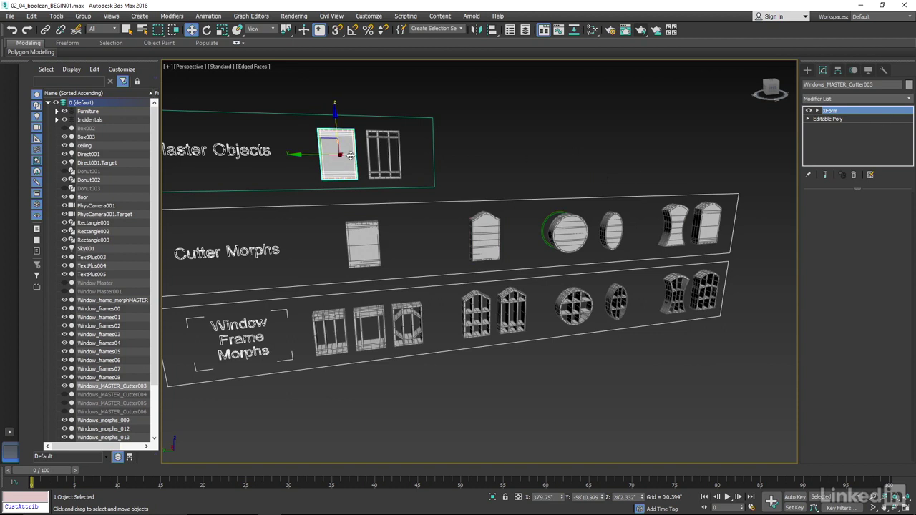
scroll(347, 146, "up", 2)
middle_click_drag(347, 146, 458, 151)
left_click(909, 98)
scroll(859, 286, "down", 5)
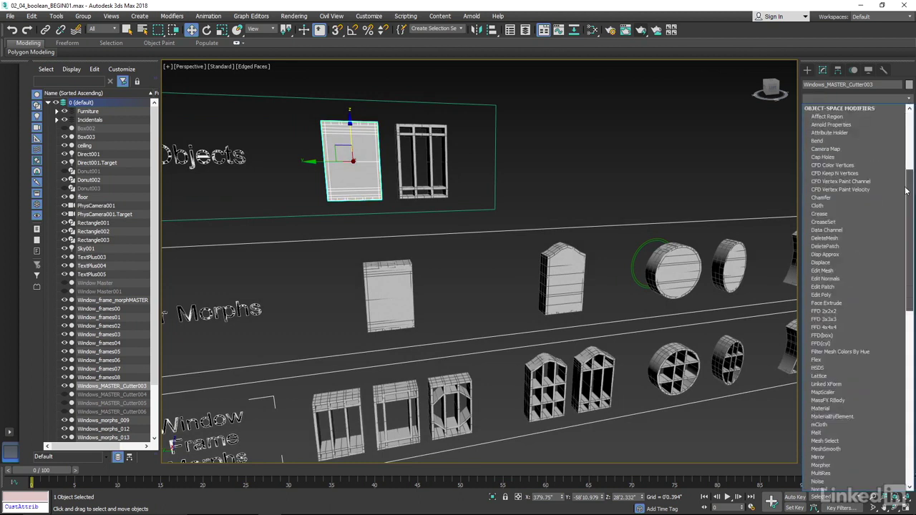
scroll(862, 298, "up", 1)
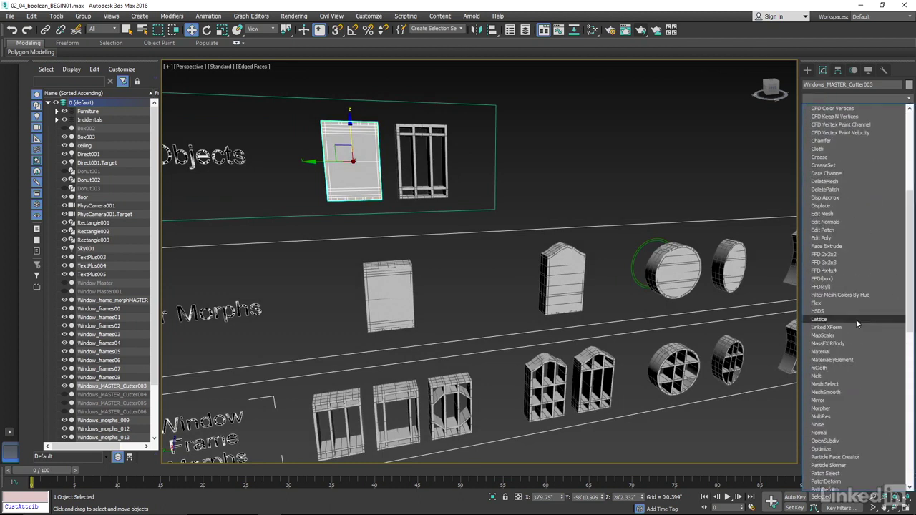
left_click(845, 410)
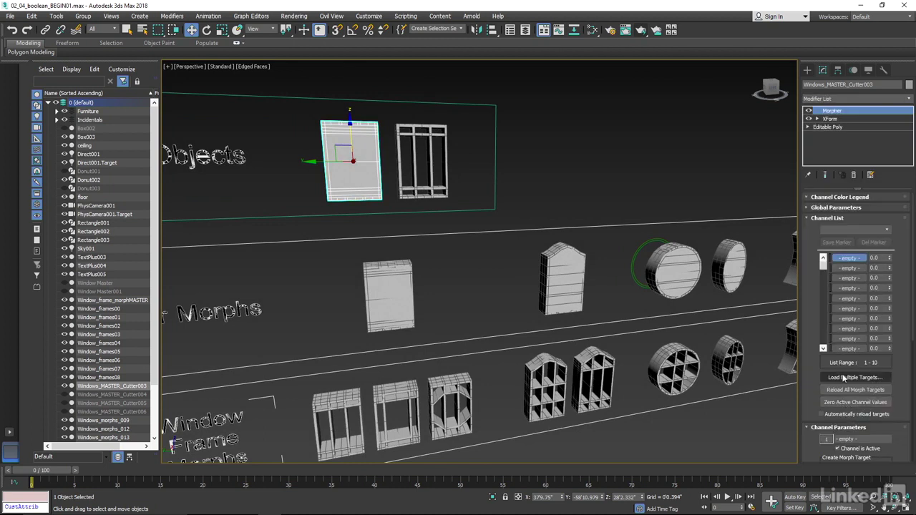
Load Windows_morphs_009, 012, 013, 014, 019 and 020 as morph targets for the master cutter.
key("z")
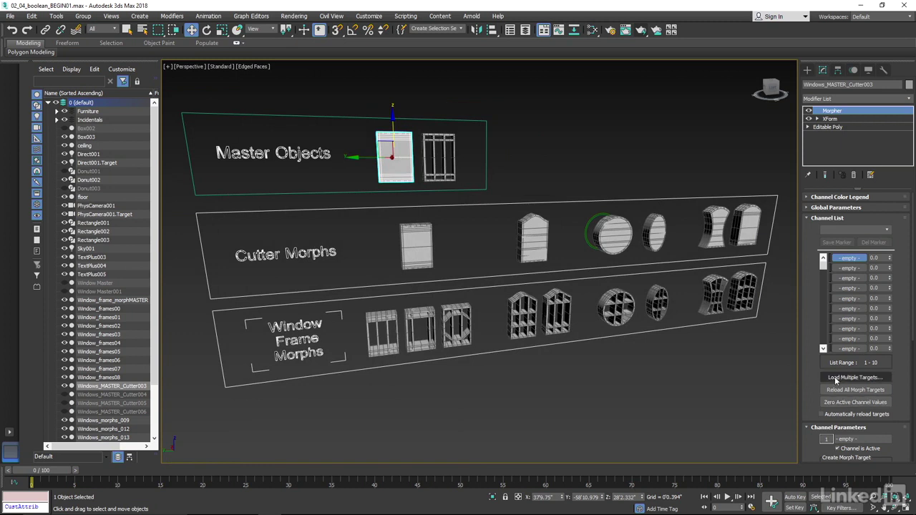
left_click(834, 379)
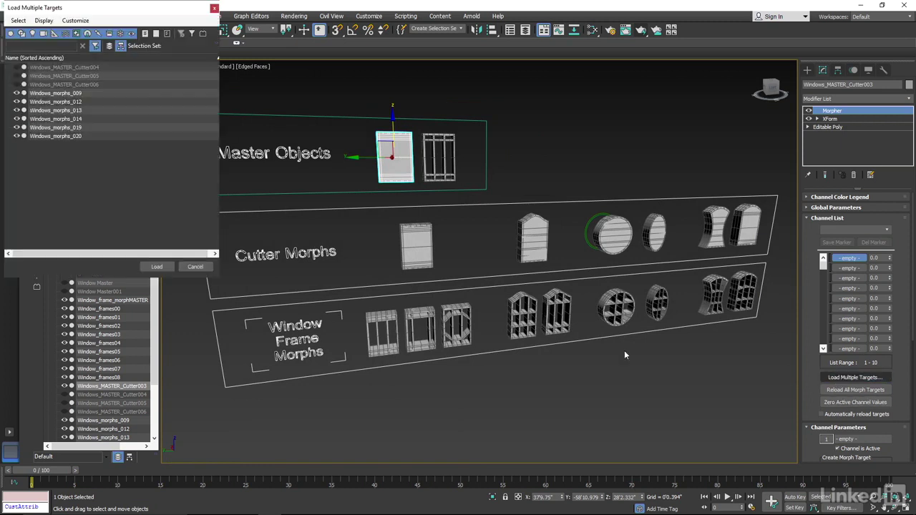
left_click(52, 94)
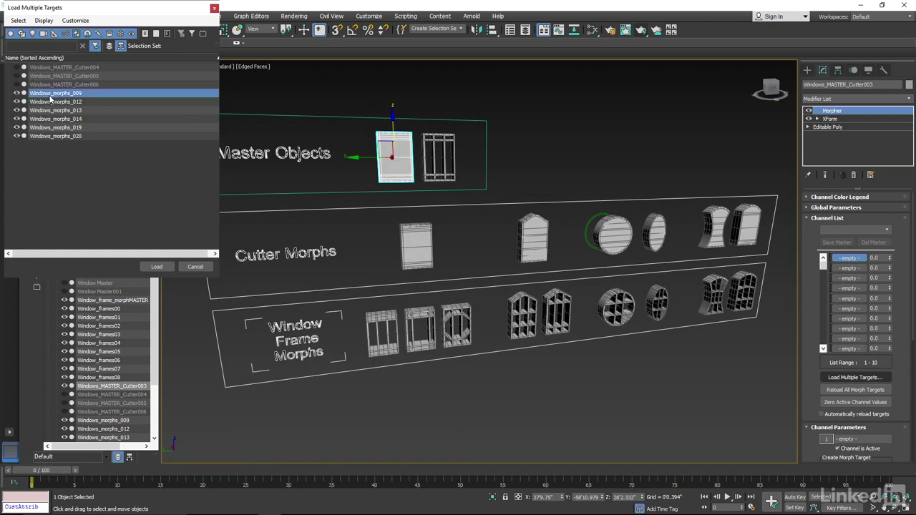
left_click(56, 136, "shift")
left_click(156, 266)
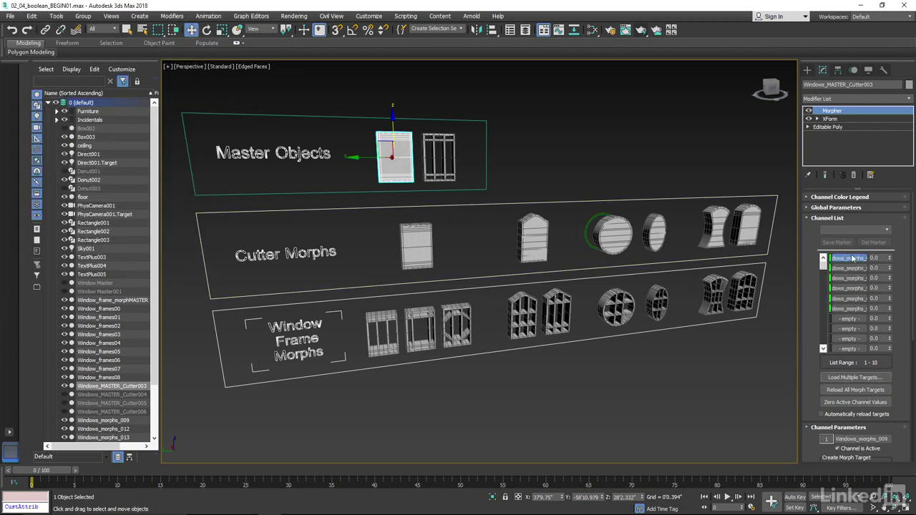
Test several of the master cutter's morph channels by raising their amounts and returning them to the base shape.
key("z")
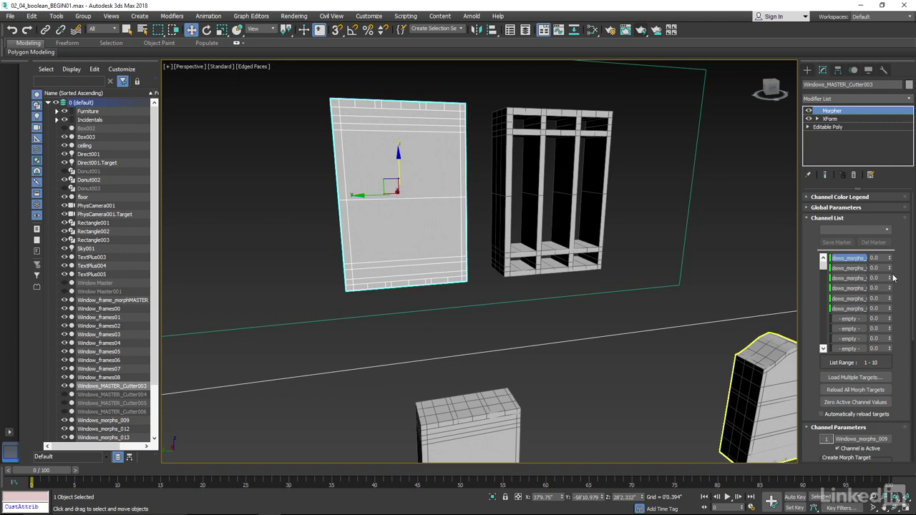
left_click_drag(887, 269, 894, 300)
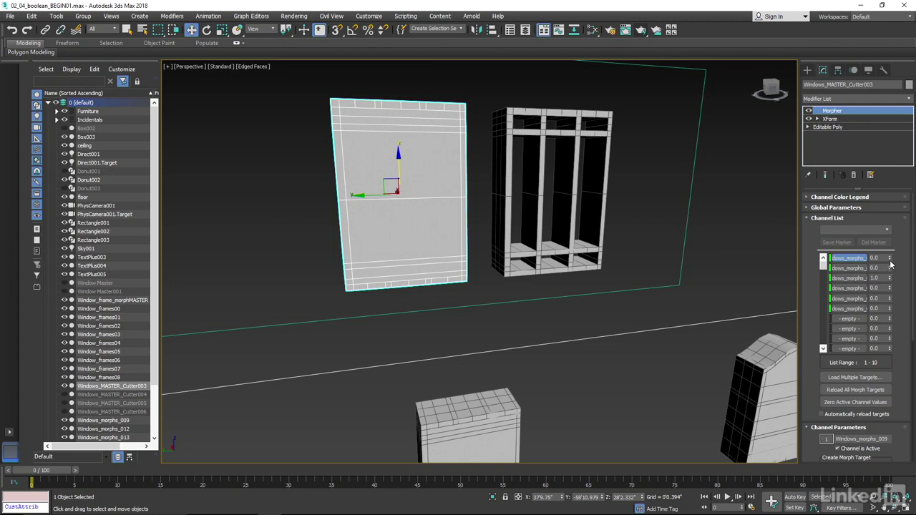
left_click_drag(889, 261, 895, 165)
left_click_drag(887, 298, 901, 207)
left_click_drag(893, 141, 905, 184)
mouse_move(890, 312)
left_mouse_down()
mouse_move(890, 290)
mouse_move(890, 303)
left_mouse_up()
Add a Morpher modifier to the master window frame, Window_frame_morphMASTER.
left_click(647, 180)
left_click(608, 136)
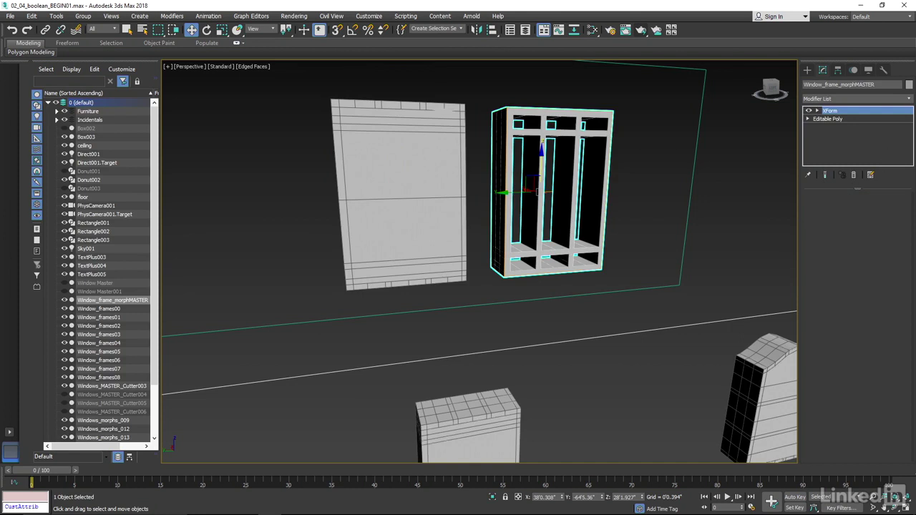
left_click(910, 99)
left_click_drag(909, 134, 897, 275)
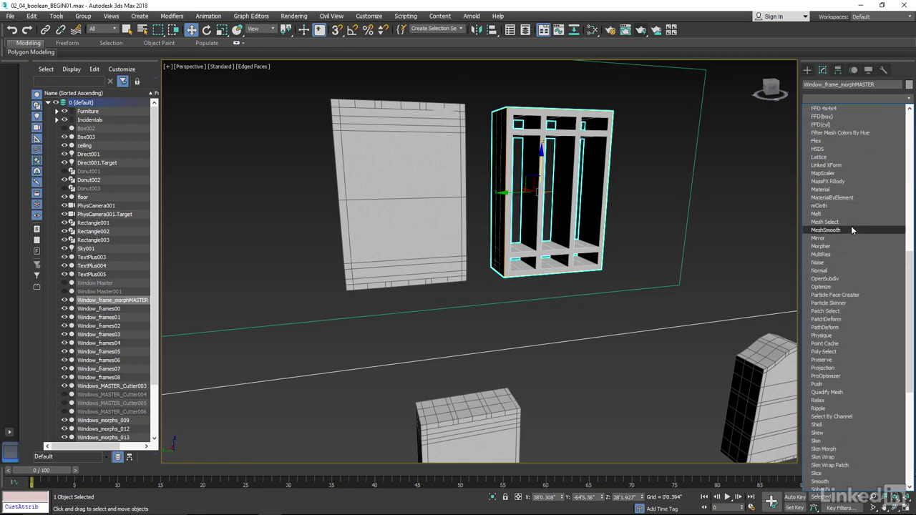
left_click(850, 246)
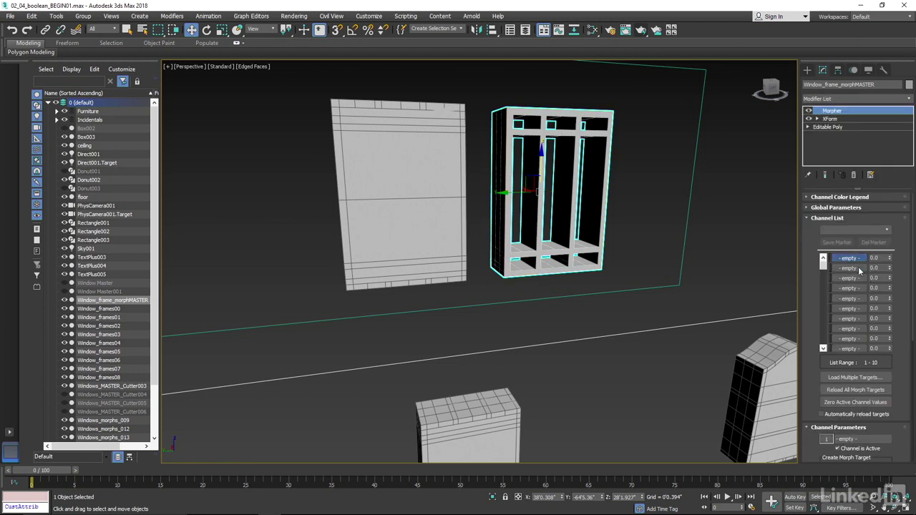
Load Window_frames00 through Window_frames08 as multiple morph targets for the master window frame.
left_click(855, 377)
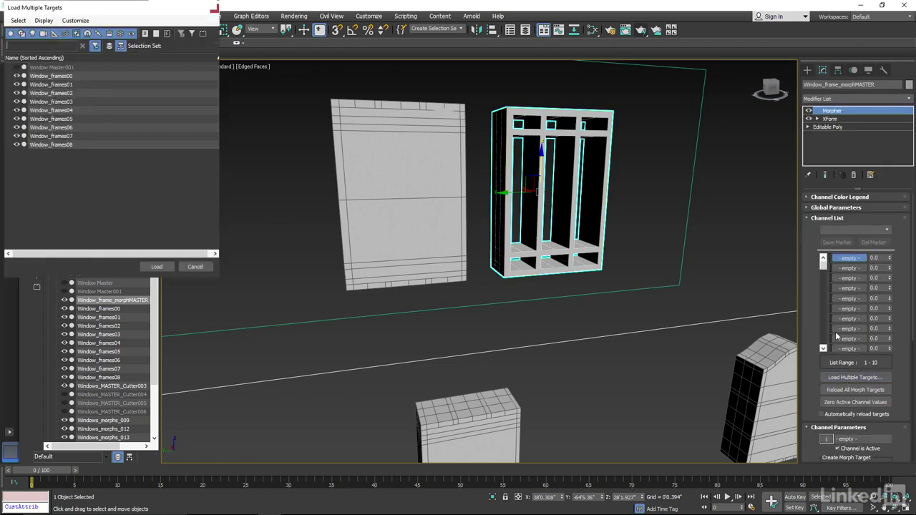
left_click(55, 144, "shift")
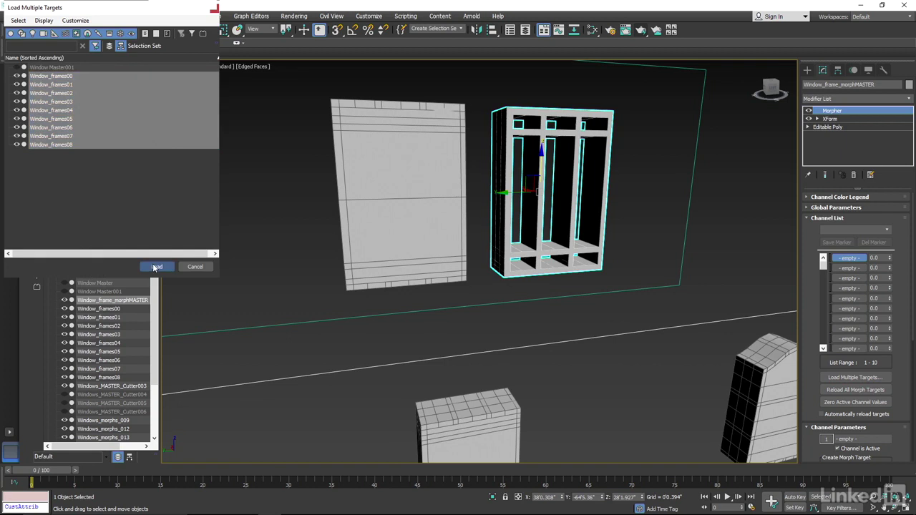
left_click(155, 266)
Test several of the master frame's morph channels by raising their amounts and resetting them to 0.
mouse_move(889, 270)
left_mouse_down()
mouse_move(890, 257)
mouse_move(891, 267)
left_mouse_up()
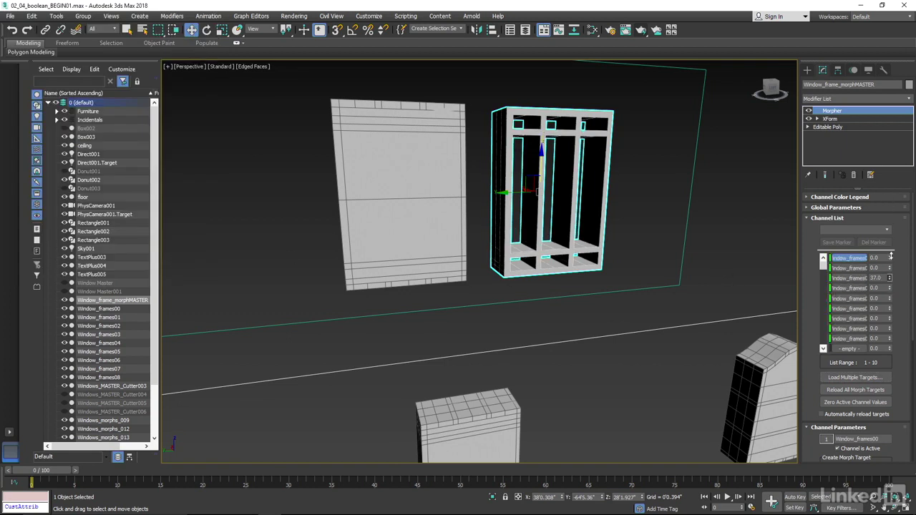
left_click_drag(891, 188, 887, 241)
right_click(889, 287)
right_click(889, 299)
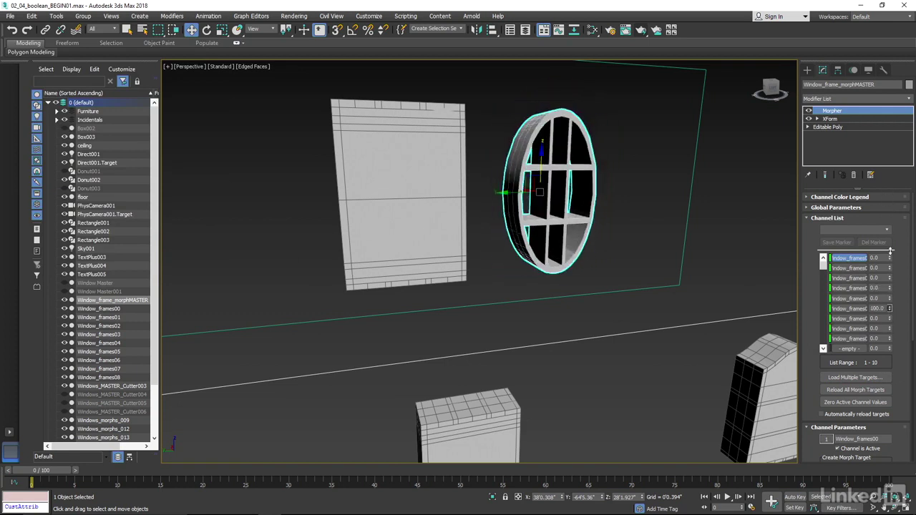
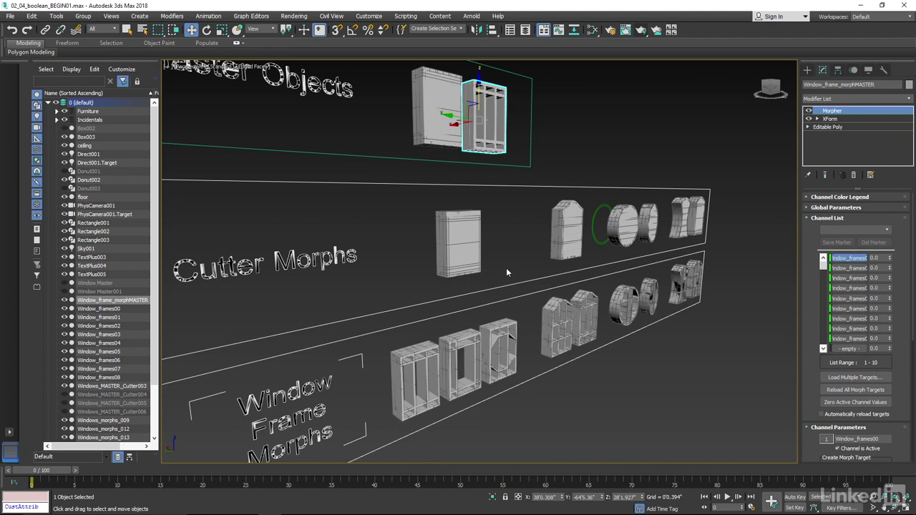
Move the Donut002 spline straight up from behind the round cutter morph until it sits clear above the row.
middle_click_drag(506, 272, 490, 281, "alt")
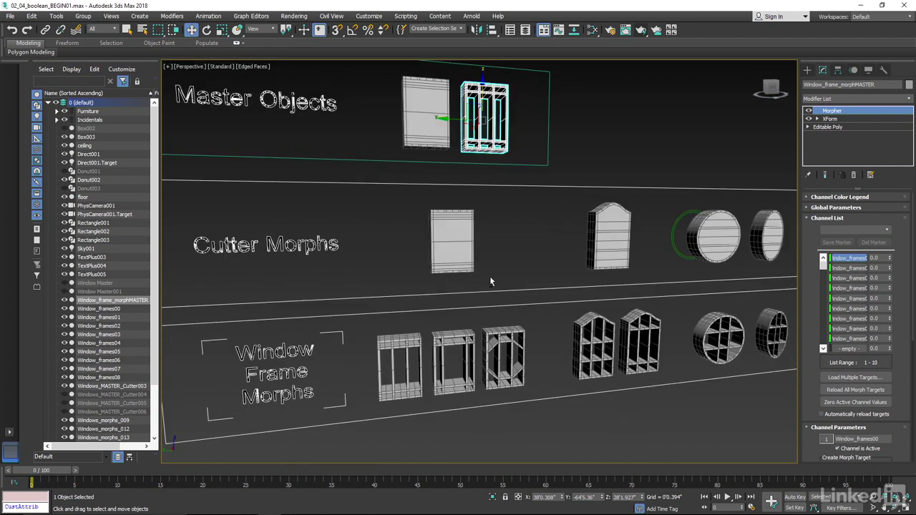
middle_click_drag(649, 284, 458, 225)
scroll(478, 242, "up", 5)
scroll(447, 195, "up", 4)
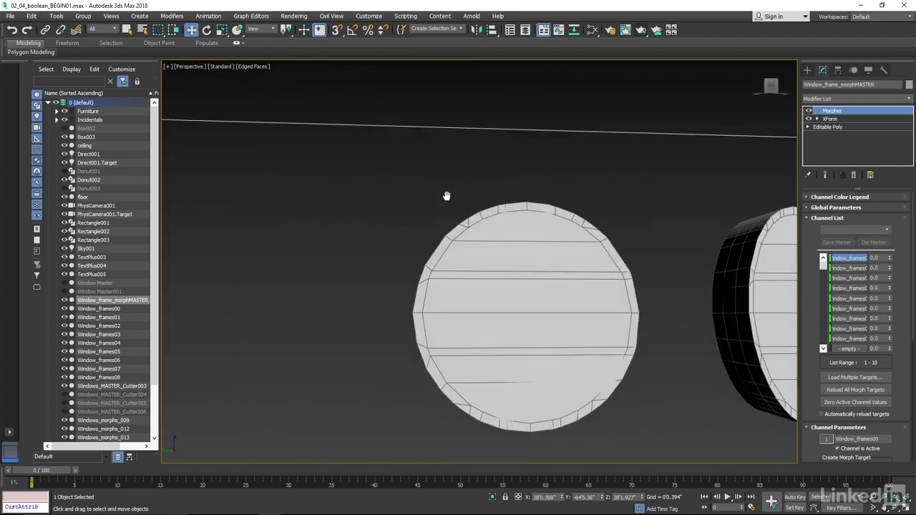
scroll(446, 195, "down", 4)
left_click(455, 192)
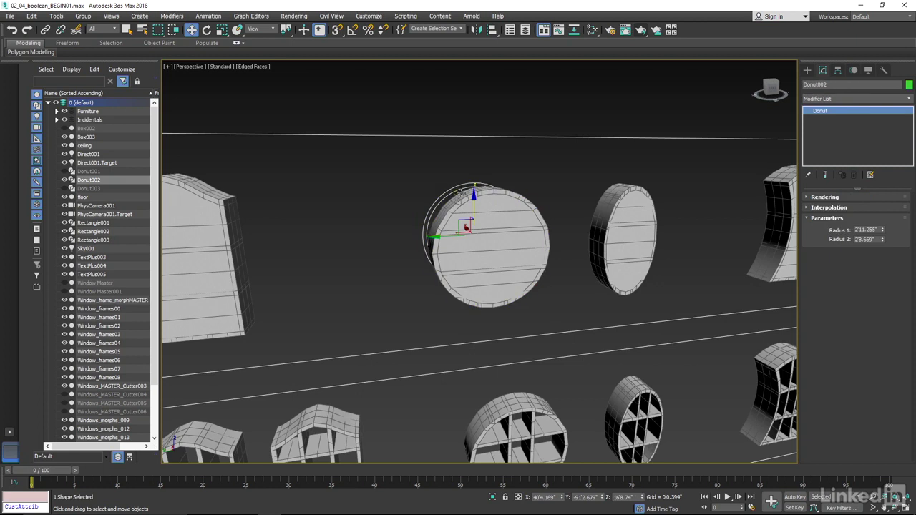
left_click_drag(474, 205, 472, 79)
middle_click_drag(472, 79, 480, 201)
left_click_drag(465, 182, 464, 162)
middle_click_drag(525, 250, 487, 237, "alt")
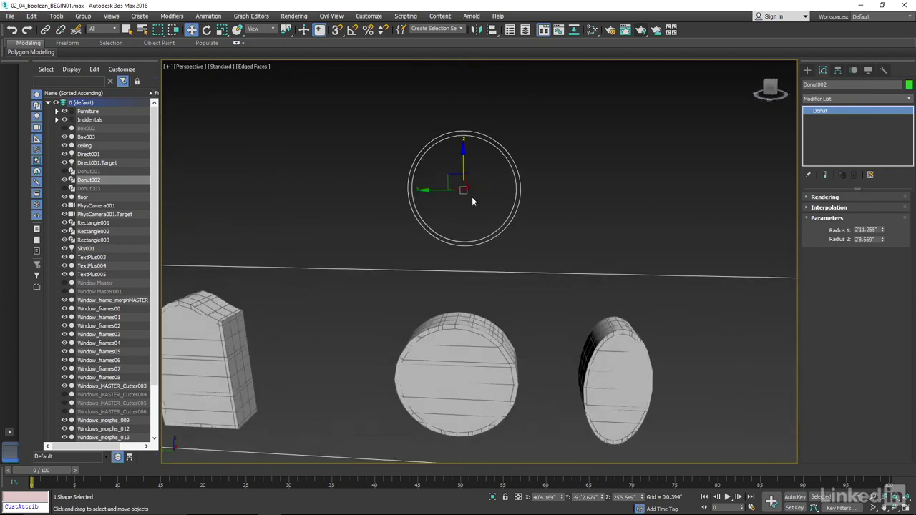
Move Donut002 back down behind the round cutter morph.
left_click_drag(460, 158, 480, 300)
middle_click_drag(480, 301, 488, 281, "alt")
middle_click_drag(438, 348, 570, 248)
scroll(463, 297, "down", 3)
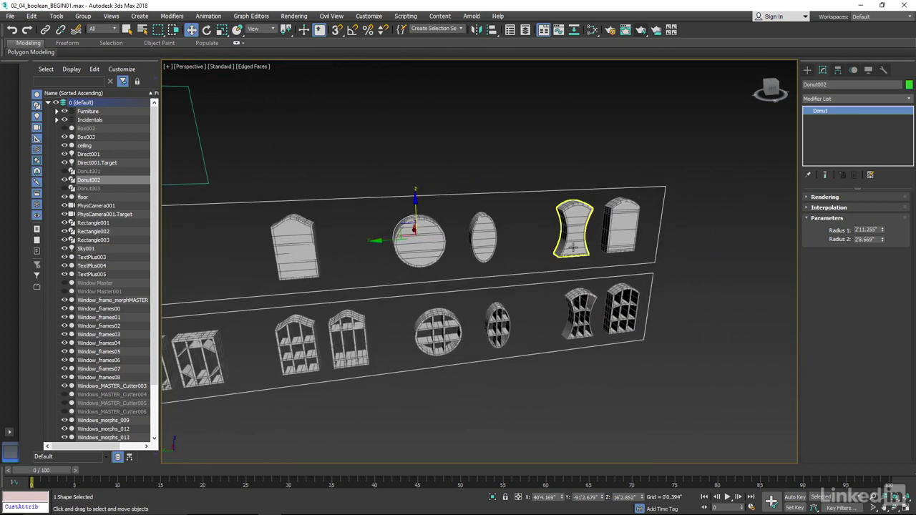
Select the hourglass-shaped cutter Windows_morphs_014 and examine how the cutter morphs pair with the window frame morphs below them.
left_click(573, 238)
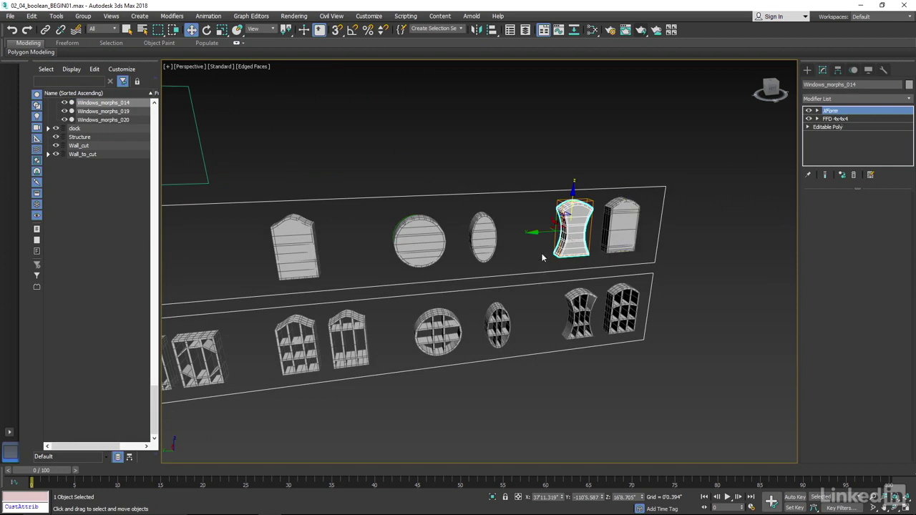
scroll(560, 238, "up", 2)
scroll(560, 238, "down", 5)
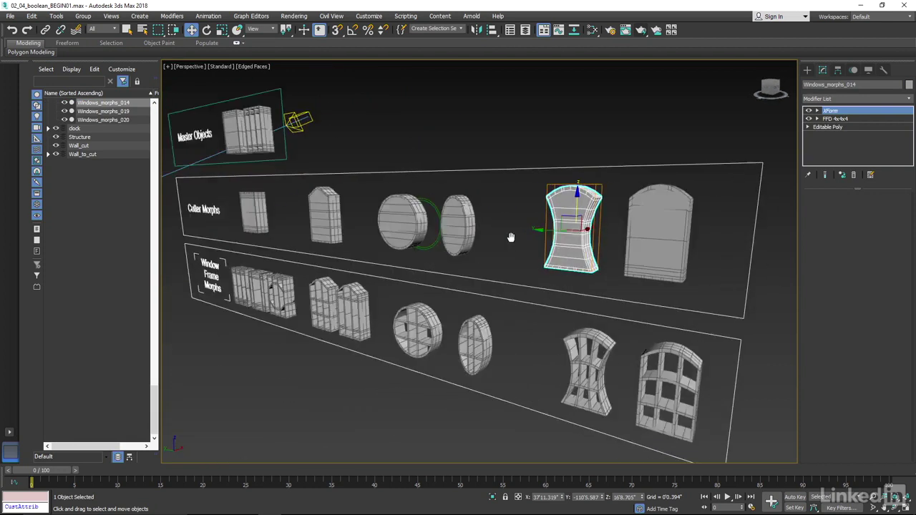
scroll(559, 239, "up", 8)
scroll(561, 239, "down", 5)
middle_click_drag(560, 239, 611, 230)
middle_click_drag(509, 222, 607, 214)
scroll(606, 215, "down", 3)
scroll(601, 208, "down", 4)
middle_click_drag(600, 204, 566, 225)
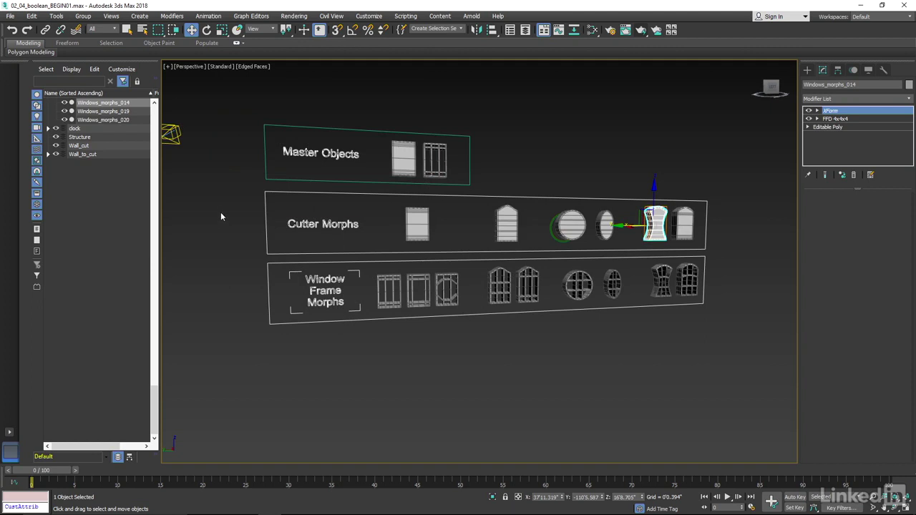
Hide all lights and cameras in the scene by category.
scroll(219, 207, "down", 3)
middle_click_drag(286, 202, 387, 188)
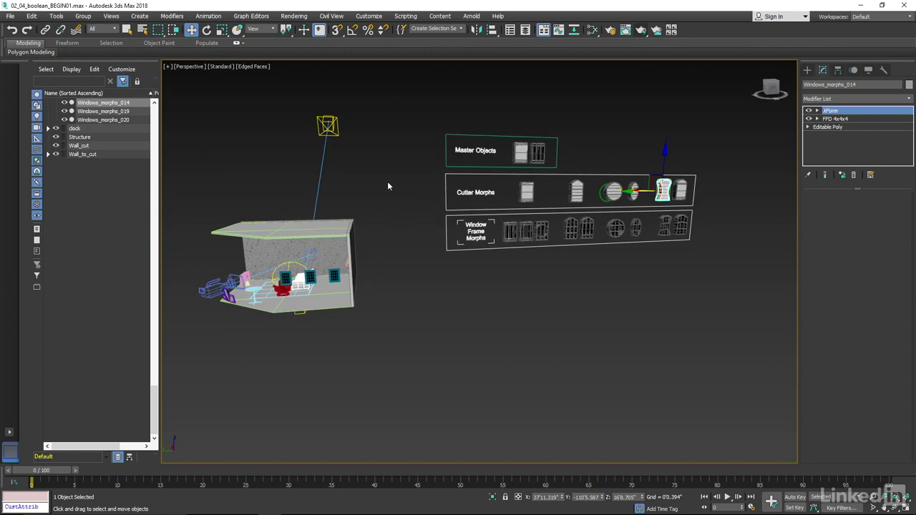
left_click(868, 71)
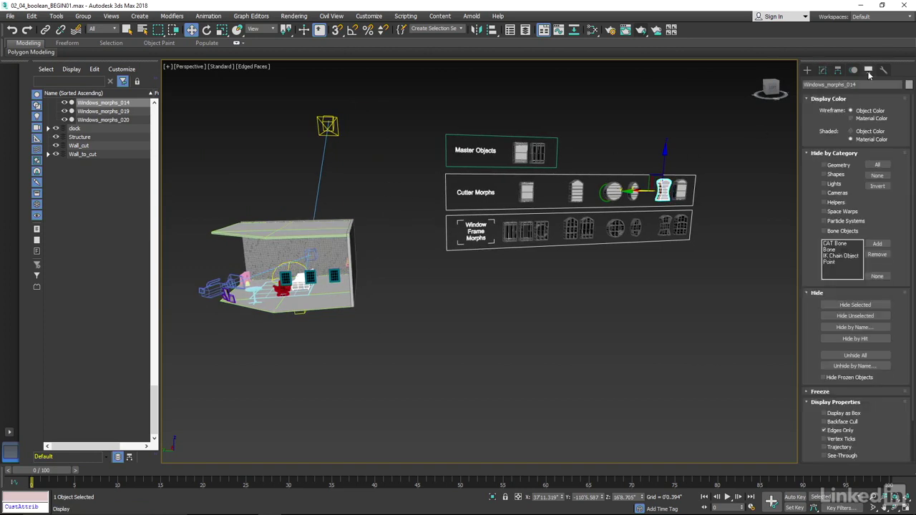
left_click(824, 183)
left_click(824, 193)
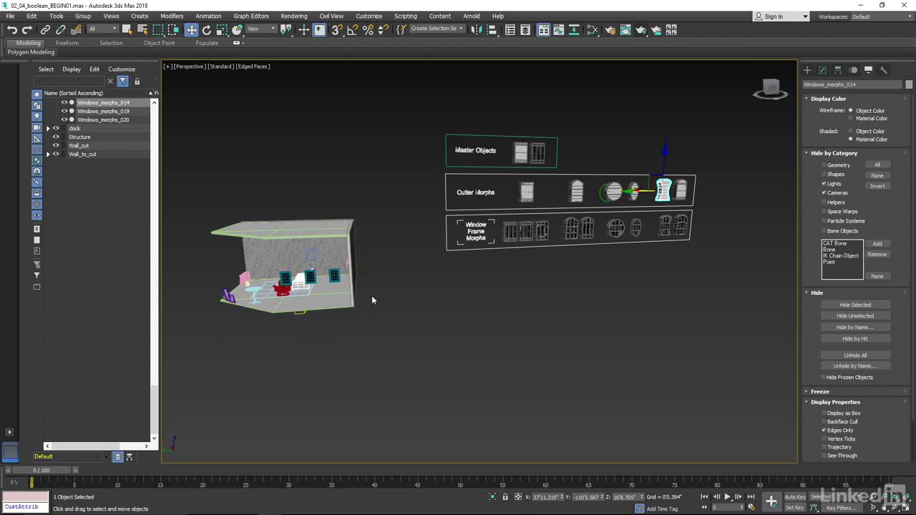
Hide the room's floor, ceiling, furniture and other objects around the wall, then select Wall_Start.
key("t")
key("z")
scroll(362, 296, "down", 5)
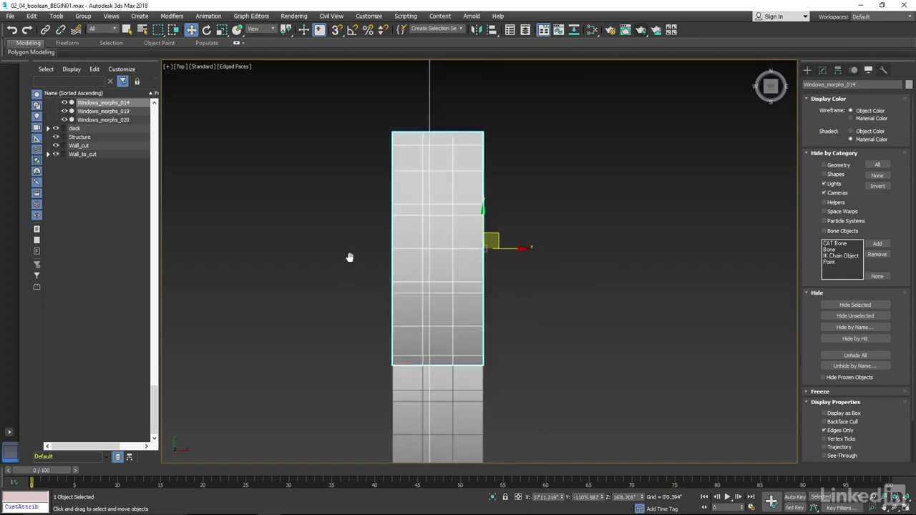
scroll(377, 253, "down", 5)
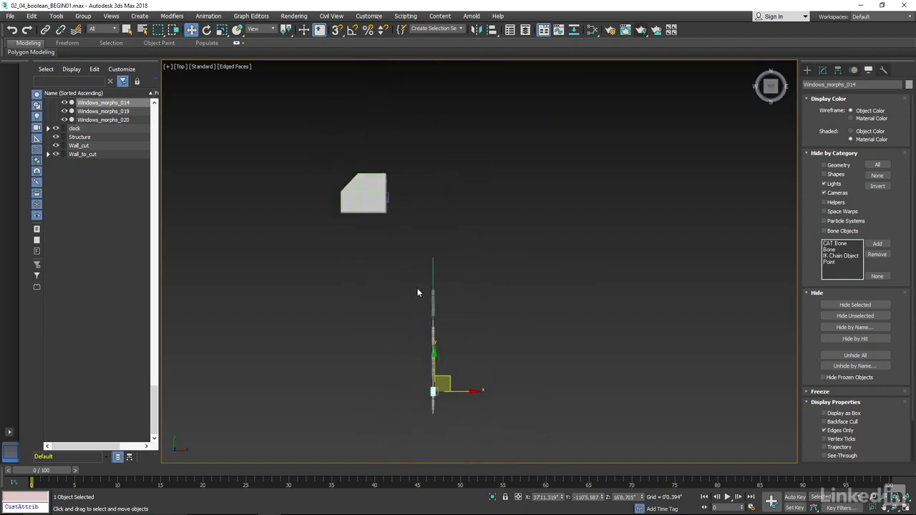
left_click_drag(385, 231, 385, 232)
right_click(372, 215)
left_click(402, 193)
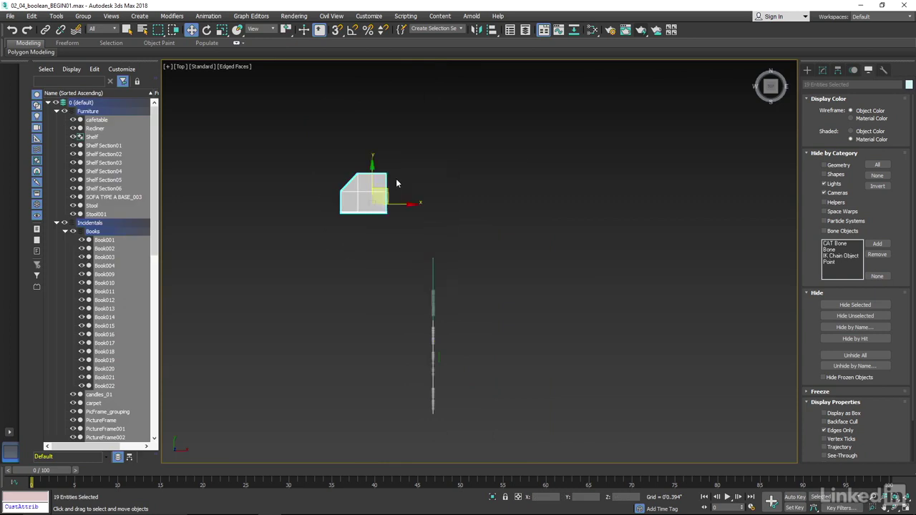
mouse_move(391, 240)
middle_mouse_down("alt")
mouse_move(422, 208)
mouse_move(359, 253)
mouse_move(377, 262)
mouse_move(390, 250)
middle_mouse_up("alt")
left_click(390, 250)
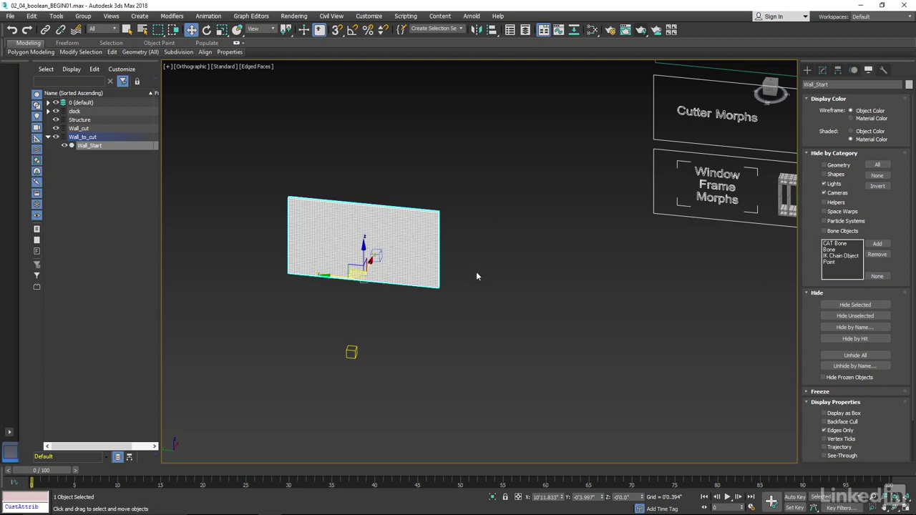
In the Left view, clone the master cutter Windows_MASTER_Cutter003 as an instance just above the wall.
middle_click_drag(562, 248, 425, 295)
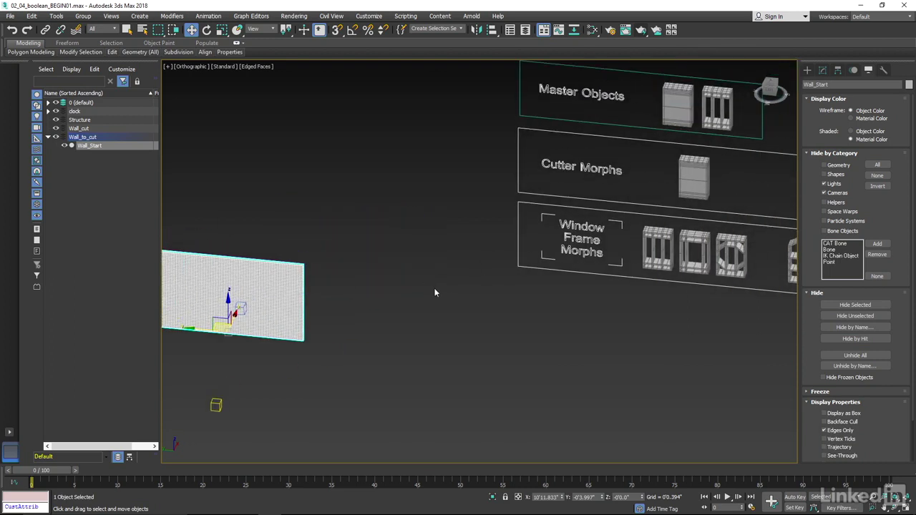
key("l")
key("z")
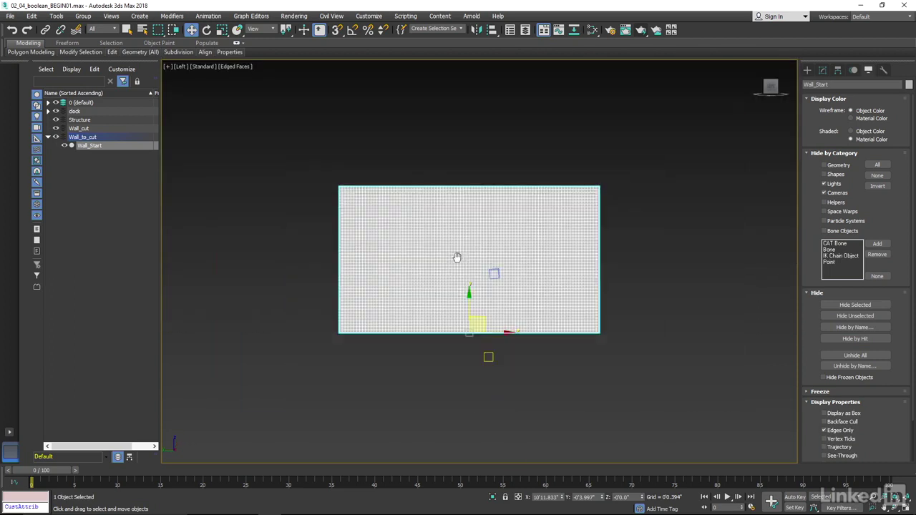
scroll(457, 258, "down", 6)
middle_click_drag(407, 229, 340, 257)
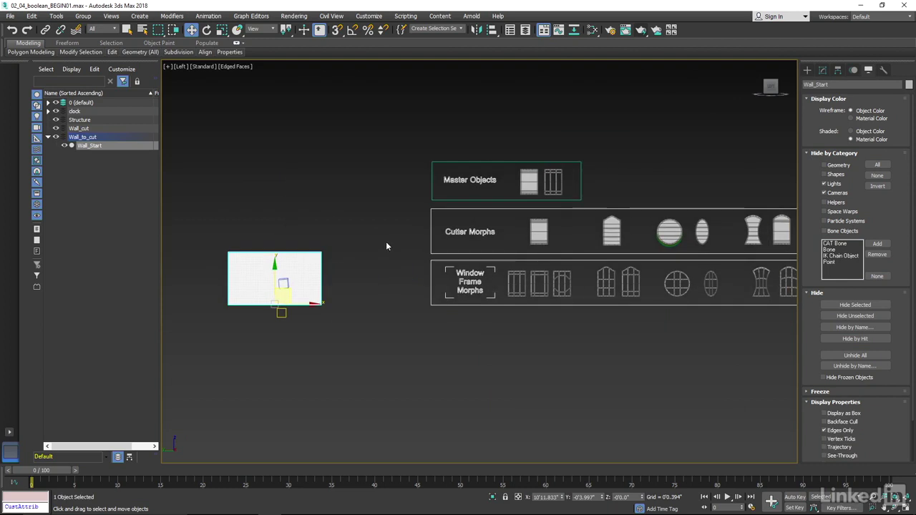
left_click(533, 182)
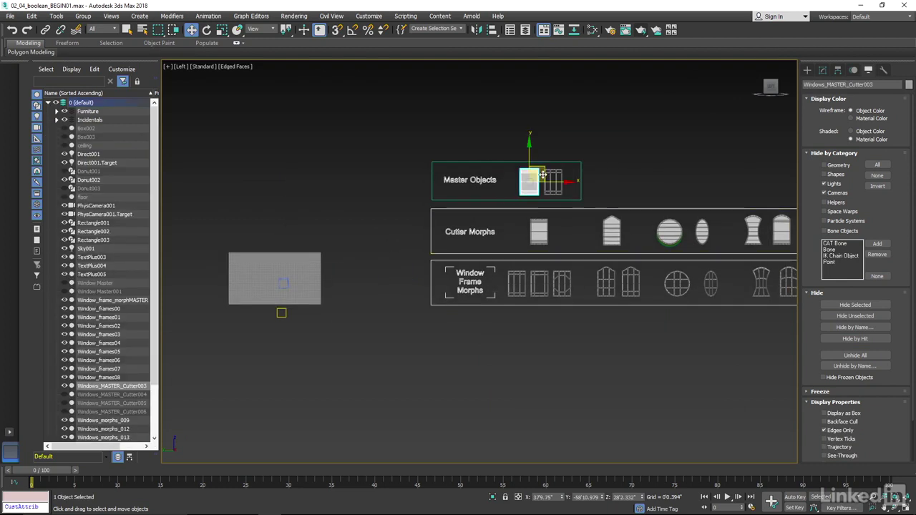
mouse_move(544, 170)
left_mouse_down()
mouse_move(294, 198)
mouse_move(271, 211)
left_mouse_up()
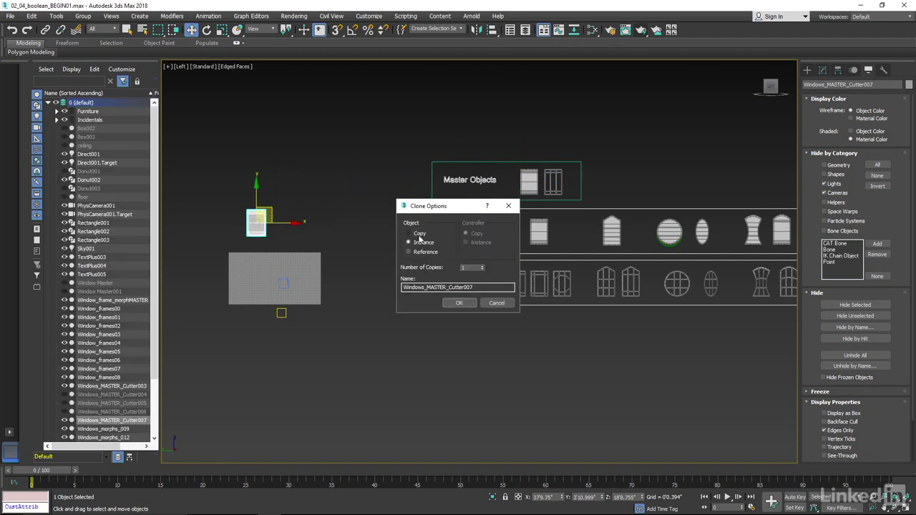
left_click(452, 303)
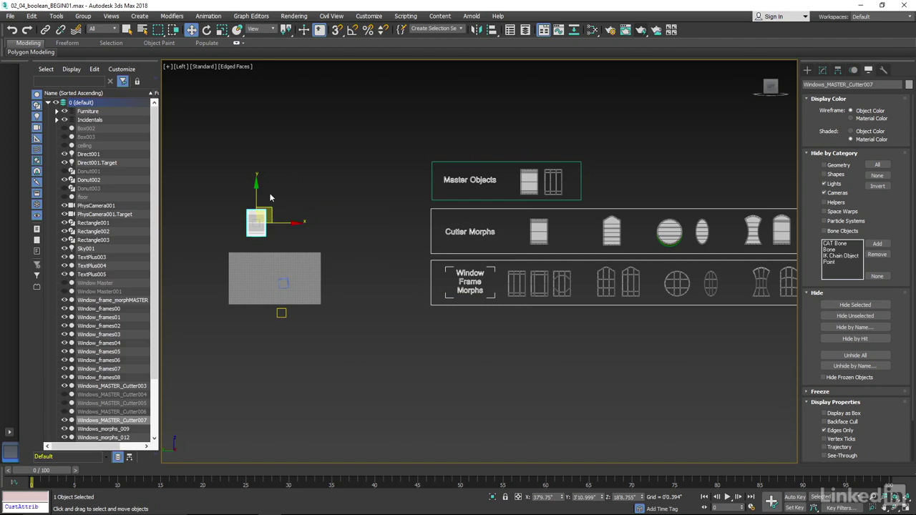
Lower the cloned cutter to the wall's height and move it along X until it passes through the wall.
left_click_drag(255, 189, 247, 243)
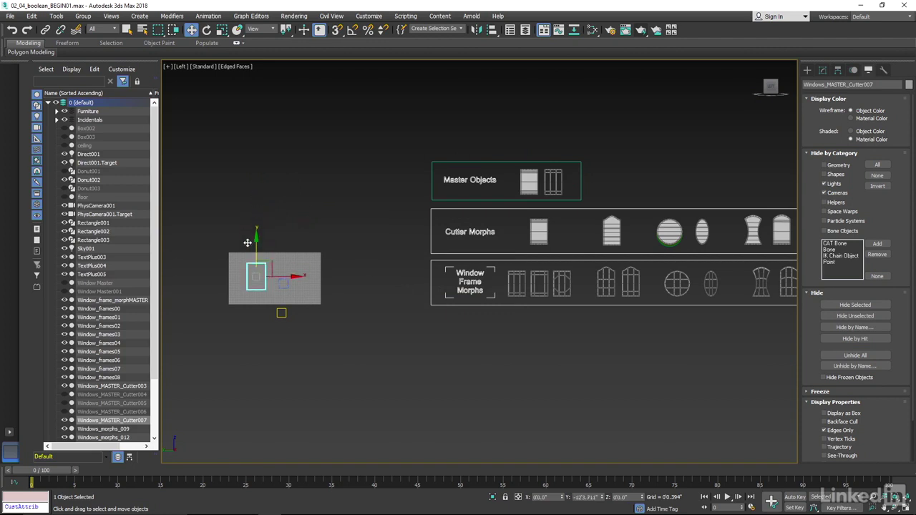
middle_click_drag(276, 251, 236, 277, "alt")
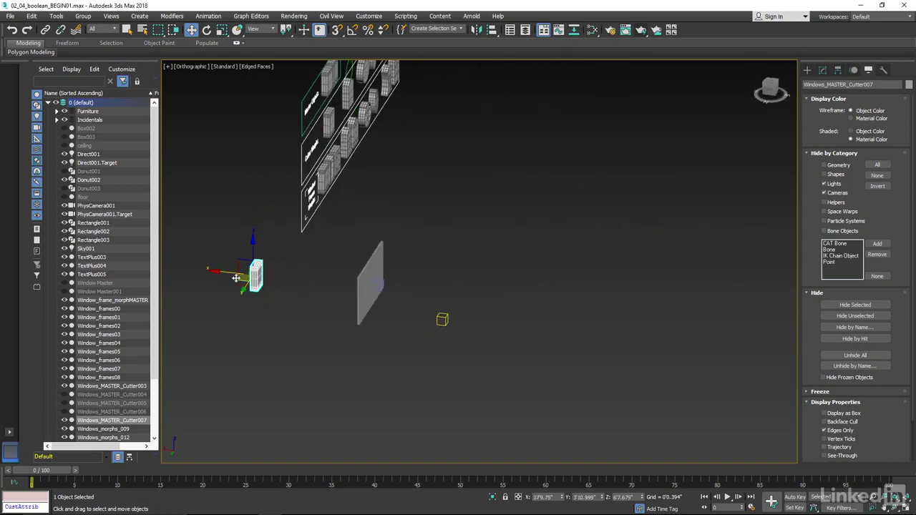
left_click_drag(235, 275, 344, 290)
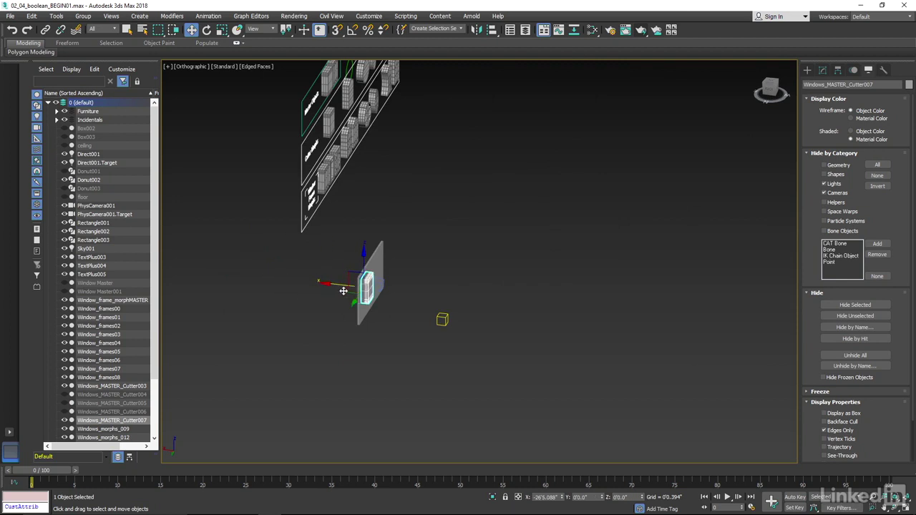
middle_click_drag(344, 290, 342, 286, "alt")
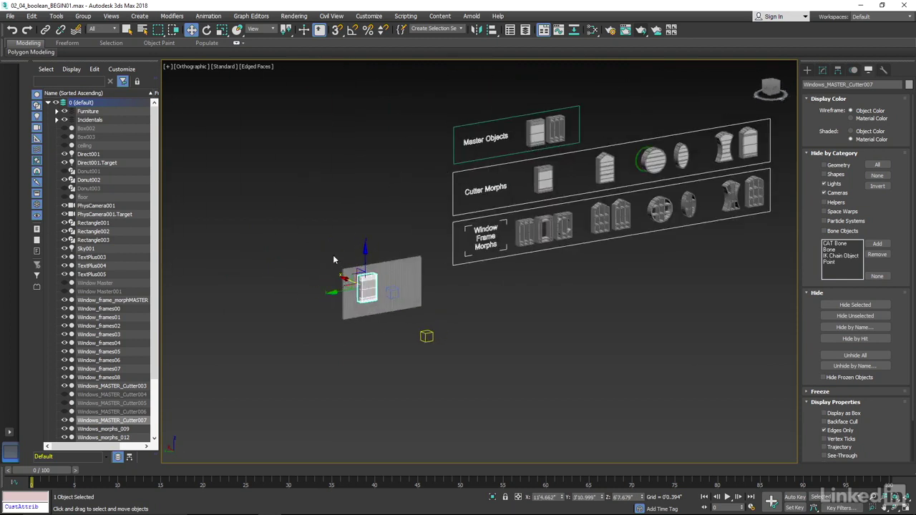
Clone the cutter sideways along the wall as two evenly spaced instances in the Left view.
key("l")
key("z")
scroll(398, 272, "down", 3)
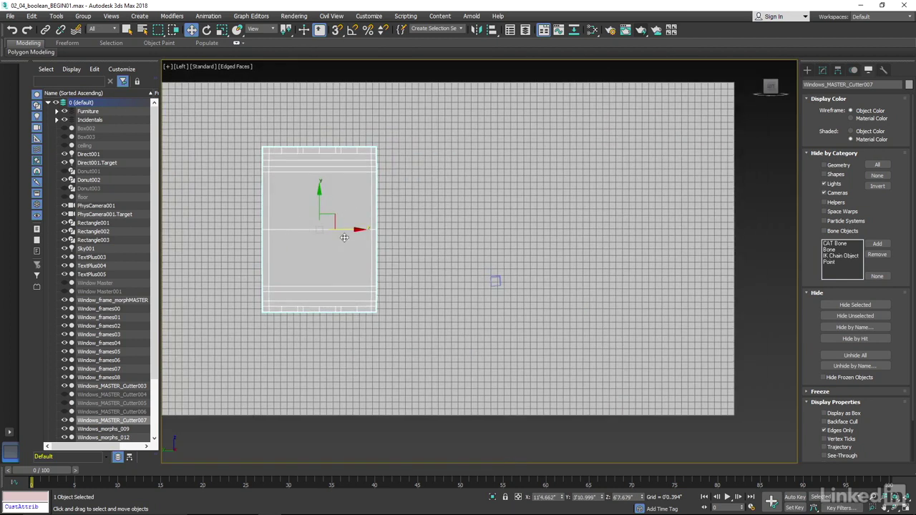
scroll(403, 223, "down", 1)
scroll(372, 225, "up", 1)
mouse_move(360, 221)
left_mouse_down()
mouse_move(322, 222)
mouse_move(498, 246)
left_mouse_up()
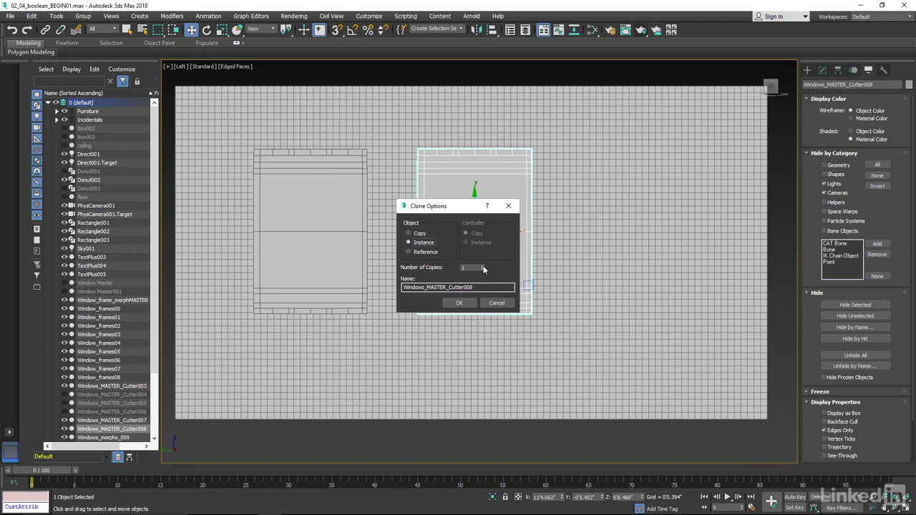
left_click(461, 303)
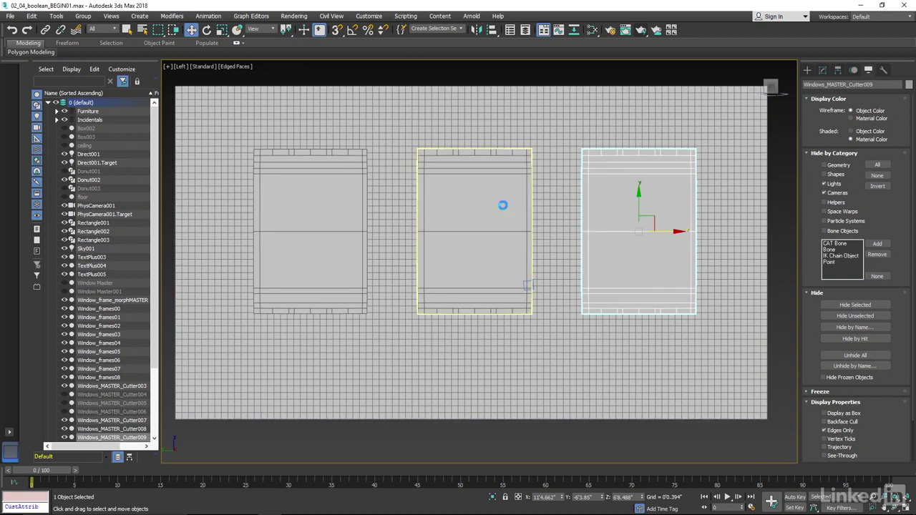
Select all three wall cutters and shift them together slightly to centre the row on the wall.
left_click(500, 205, "ctrl")
left_click(340, 207, "ctrl")
left_click_drag(490, 218, 487, 221)
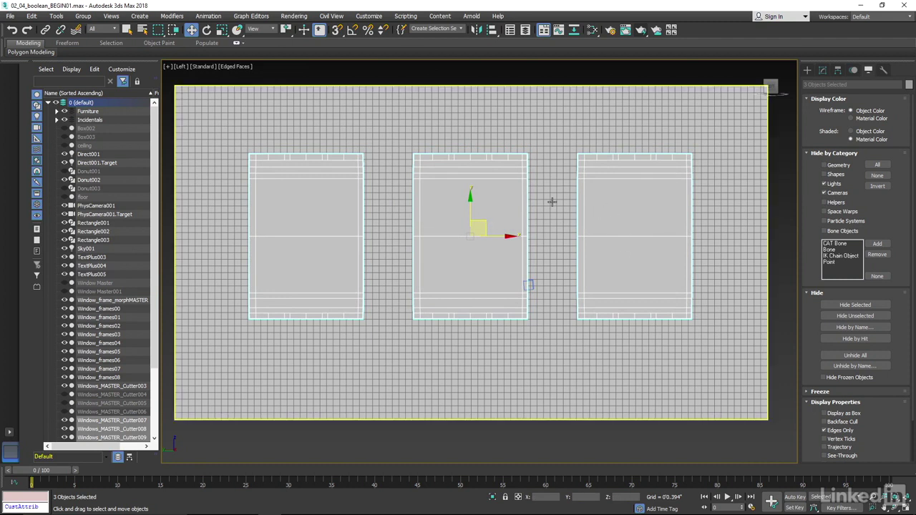
Move the two outer cutters horizontally away from the middle one to widen the gaps between the windows.
left_click(318, 235)
left_click_drag(334, 235, 310, 235)
left_click(654, 268)
left_click_drag(661, 236, 692, 237)
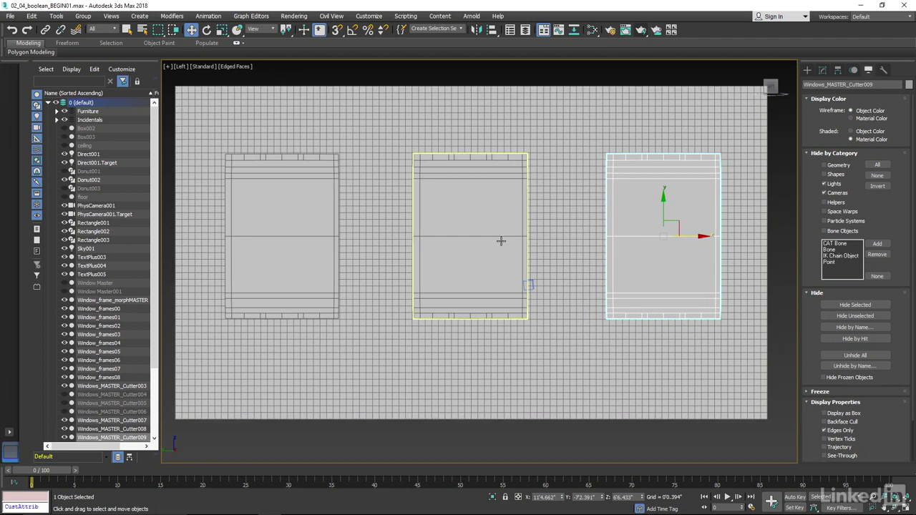
Hold the current scene state as a restore point before applying the boolean.
middle_click_drag(496, 207, 472, 222, "alt")
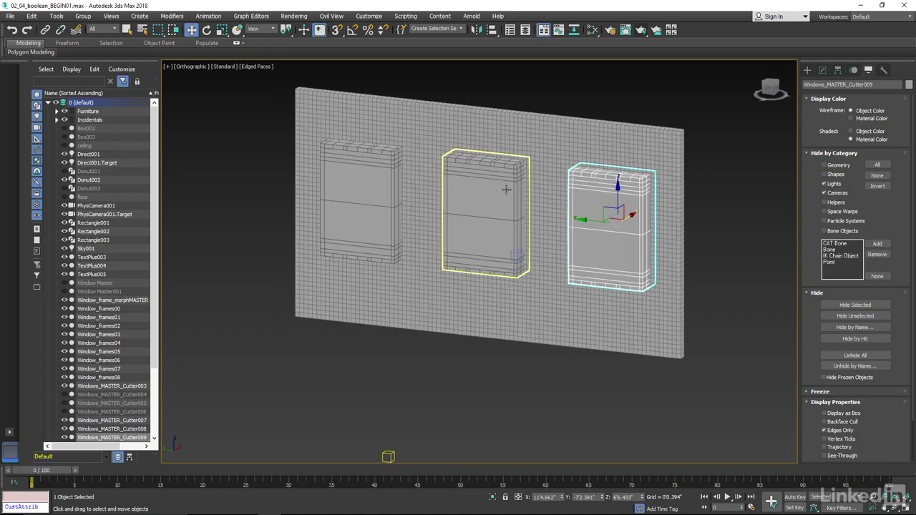
mouse_move(526, 126)
middle_mouse_down()
mouse_move(506, 142)
mouse_move(515, 136)
middle_mouse_up()
key("alt+ctrl+h")
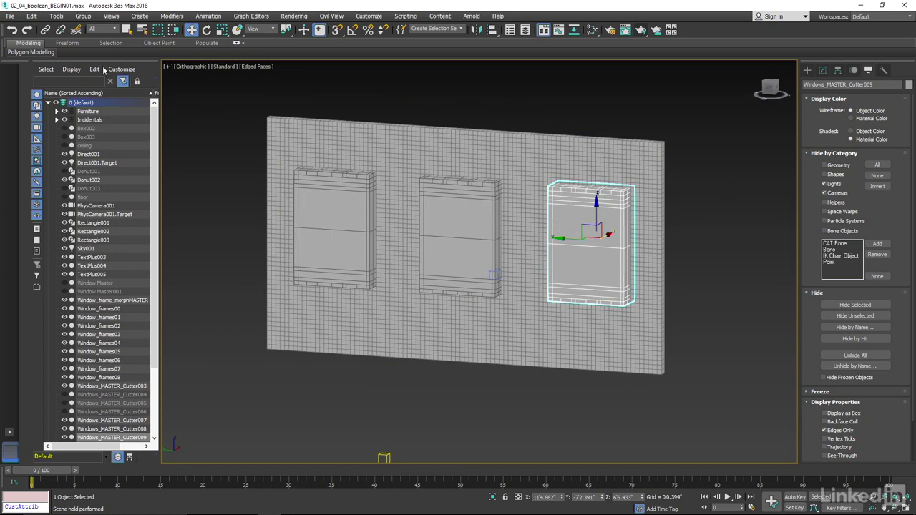
left_click(32, 16)
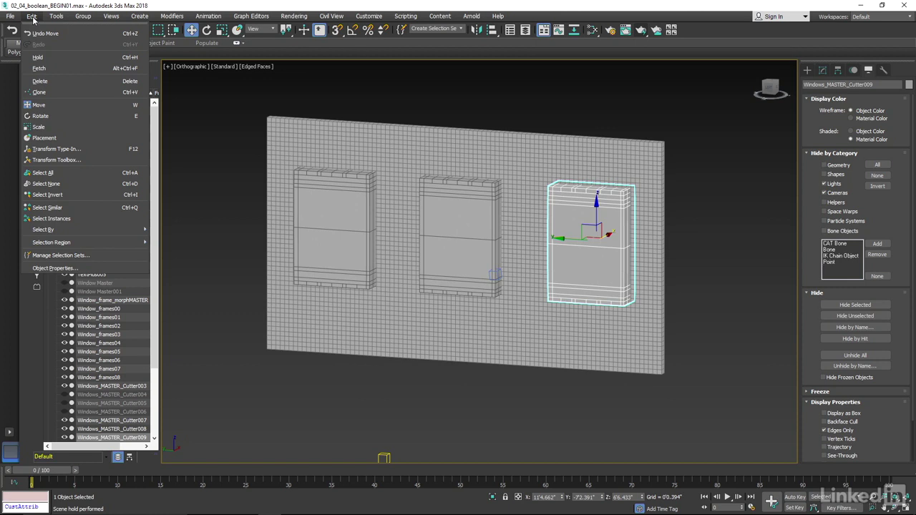
left_click(43, 61)
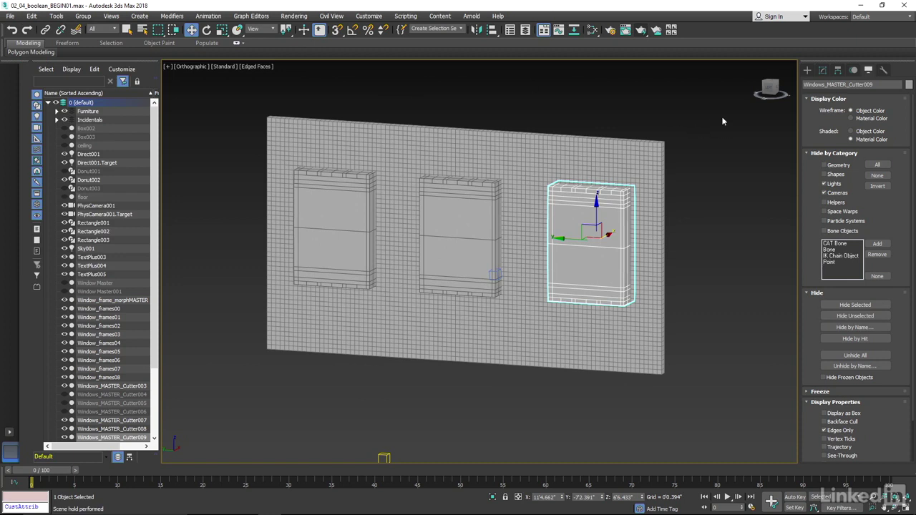
Select the gridded wall and convert it into a Boolean compound object.
left_click(822, 69)
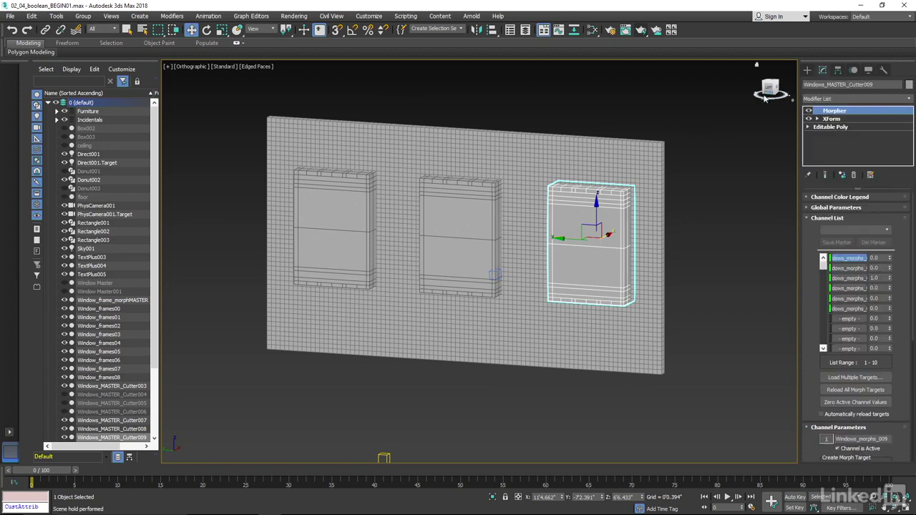
left_click(807, 69)
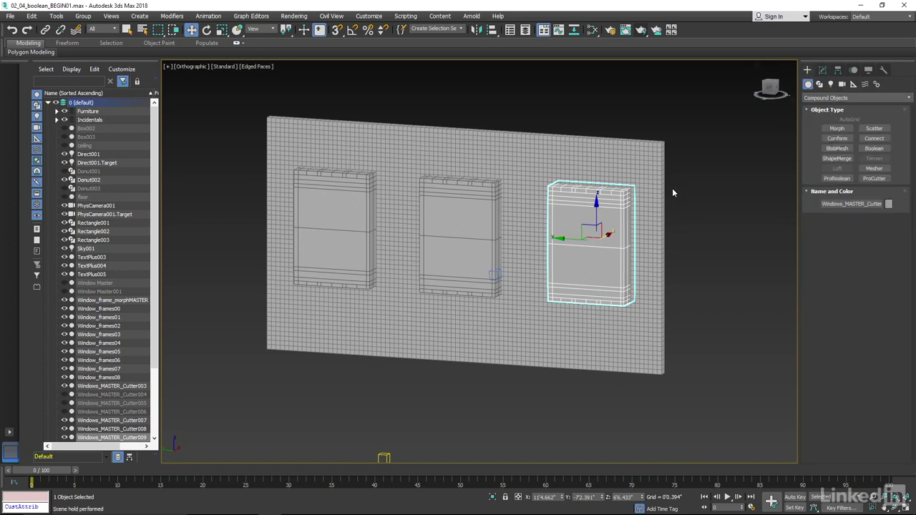
left_click(652, 151)
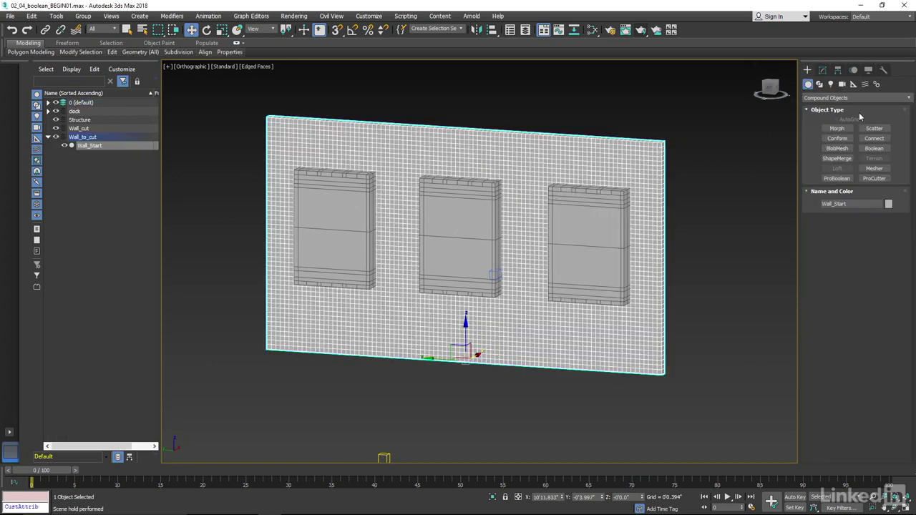
left_click(816, 98)
left_click(813, 100)
left_click(875, 149)
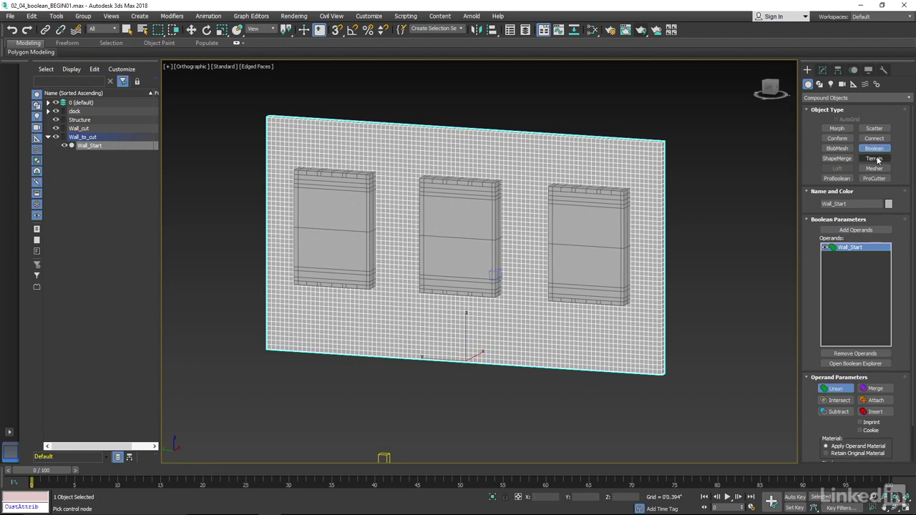
left_click_drag(804, 278, 802, 237)
scroll(803, 237, "down", 2)
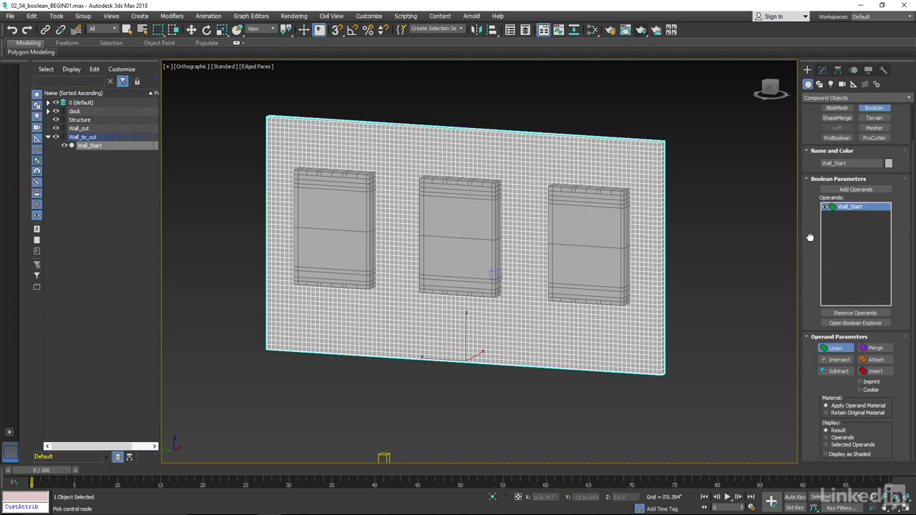
left_click_drag(811, 232, 814, 253)
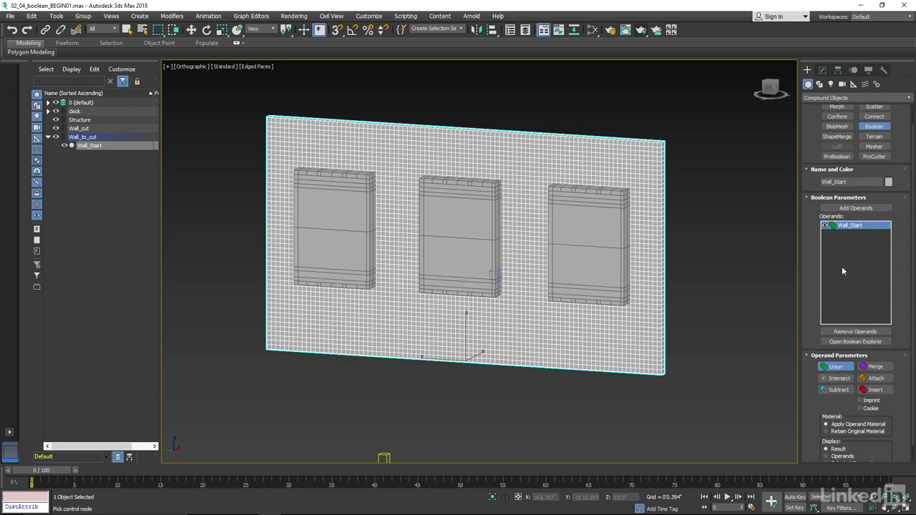
left_click_drag(803, 267, 809, 259)
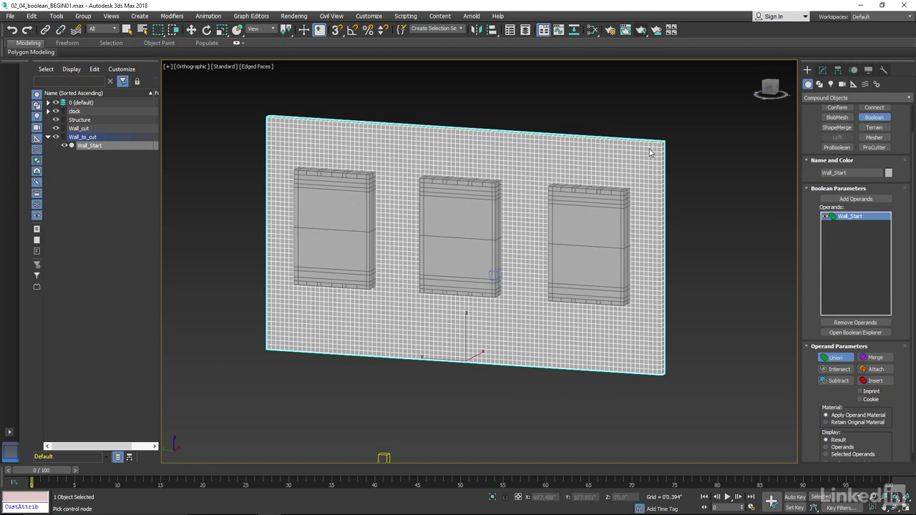
Add the three window cutters as Subtract operands so they cut openings through the wall.
left_click(822, 382)
left_click(851, 198)
left_click(610, 233)
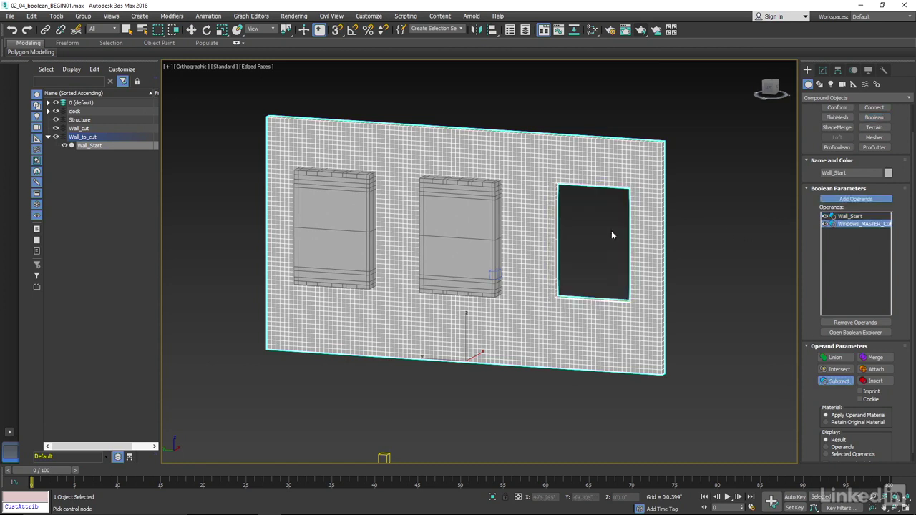
left_click(475, 235)
left_click(333, 222)
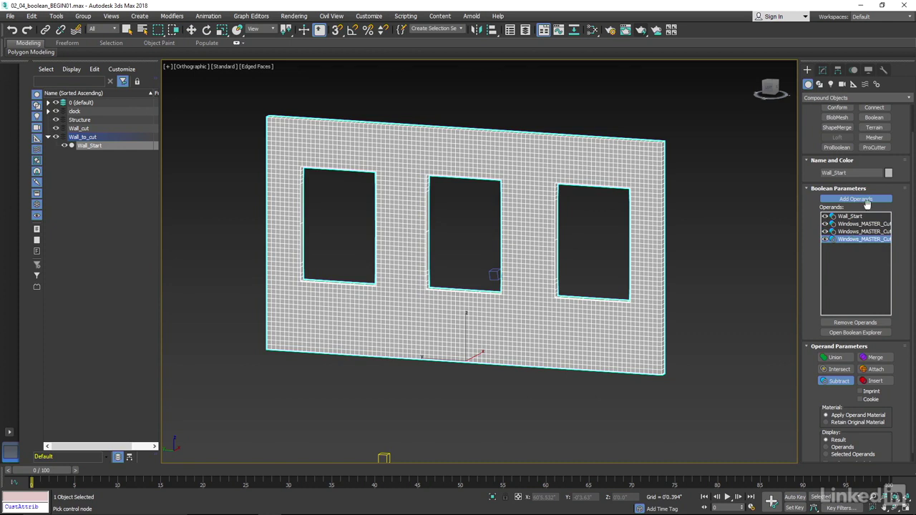
mouse_move(512, 249)
middle_mouse_down("alt")
mouse_move(542, 250)
mouse_move(538, 239)
mouse_move(511, 239)
middle_mouse_up("alt")
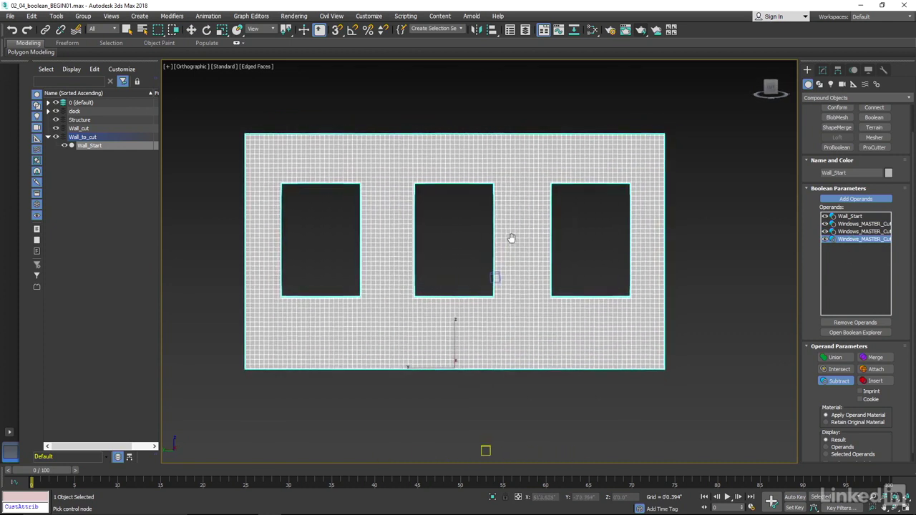
Test the cutter's Morpher by raising the second and fifth channels to 100, resetting each to 0 in turn.
left_click(822, 71)
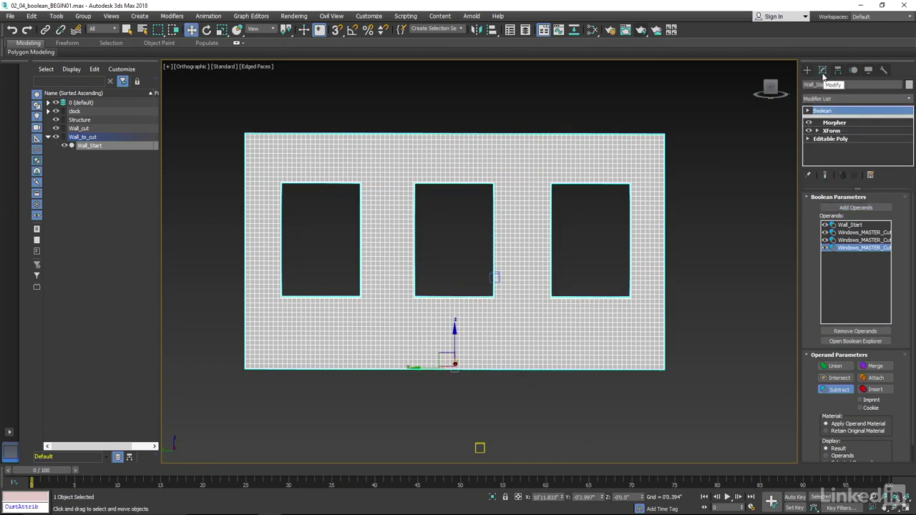
left_click(834, 123)
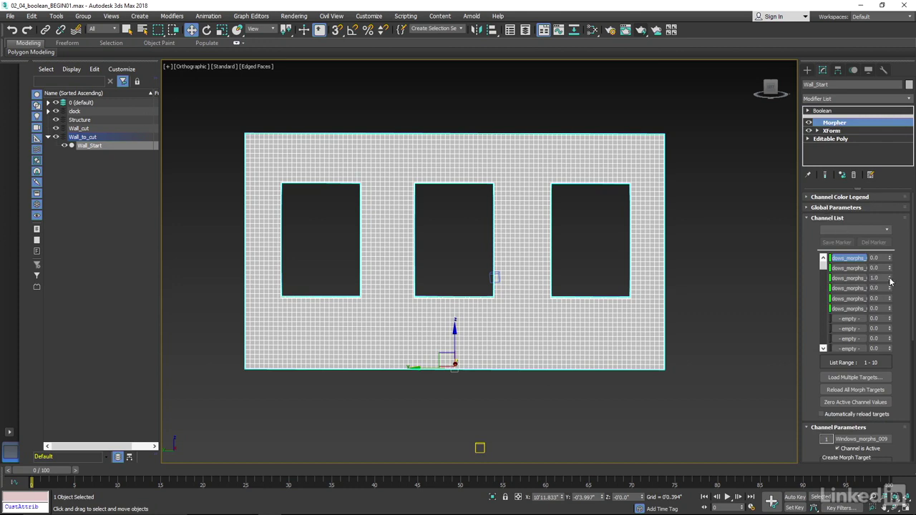
left_click_drag(889, 273, 890, 190)
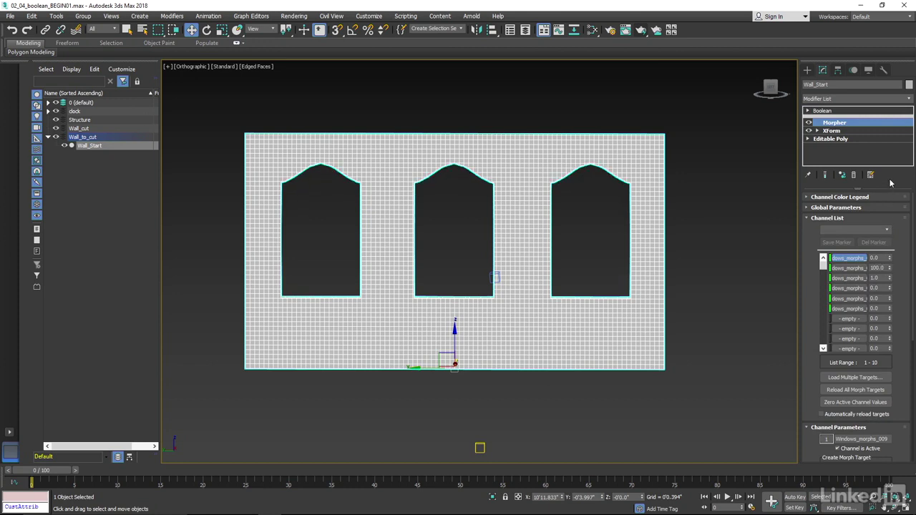
right_click(889, 267)
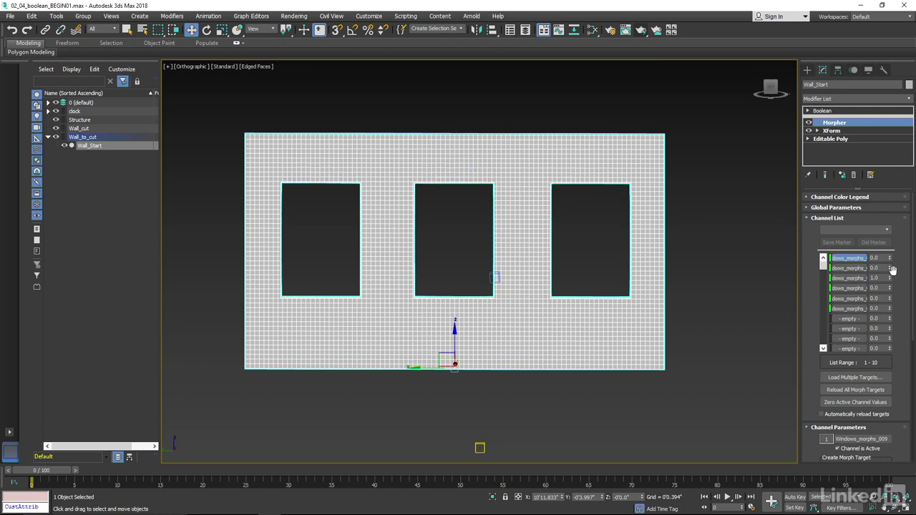
left_click_drag(889, 298, 896, 180)
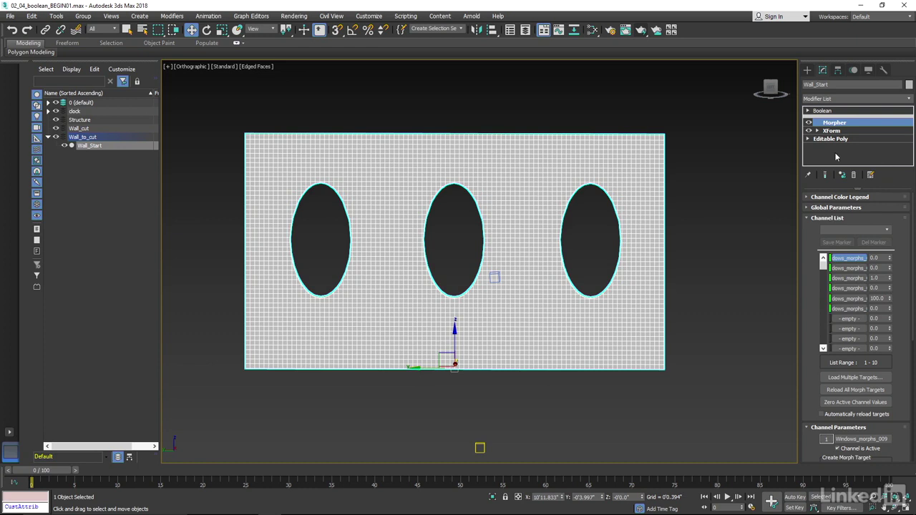
right_click(890, 300)
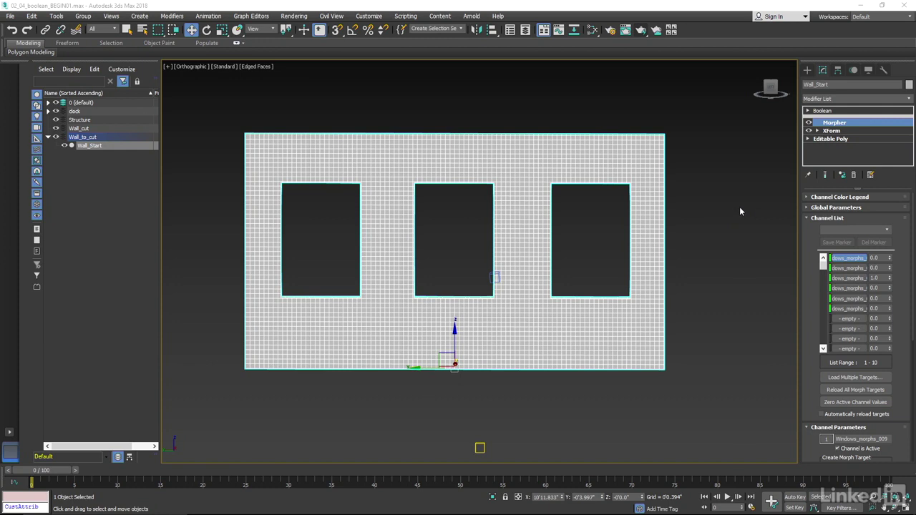
Clone the master window frame as a single Copy and place it above the wall.
scroll(739, 207, "down", 10)
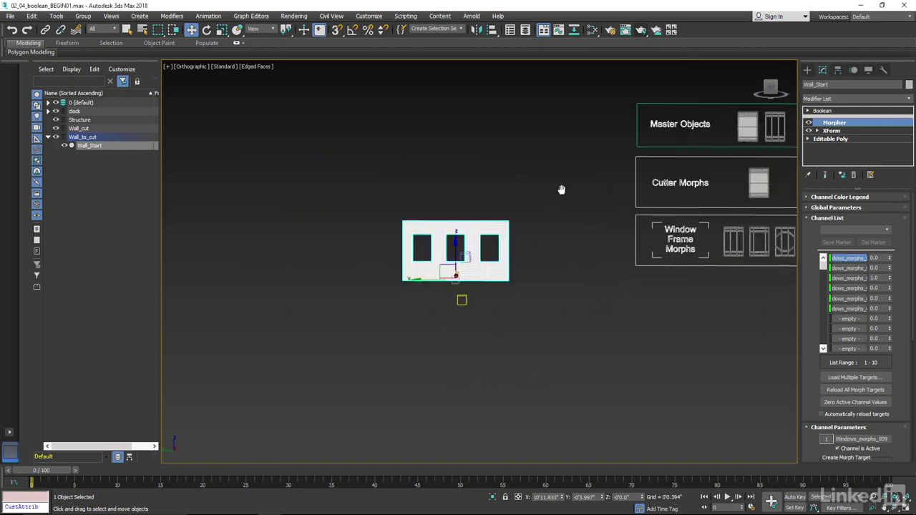
middle_click_drag(570, 193, 418, 184)
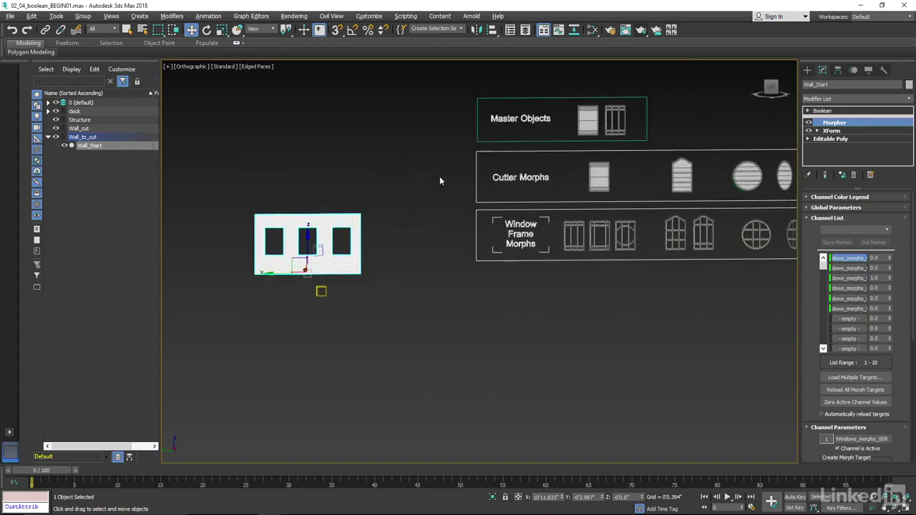
left_click(614, 133)
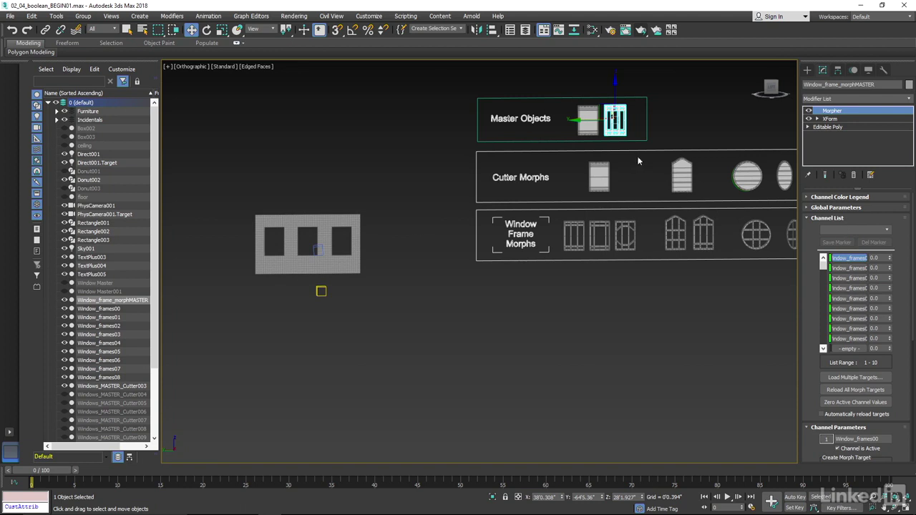
left_click_drag(603, 105, 330, 164, "shift")
left_click(421, 235)
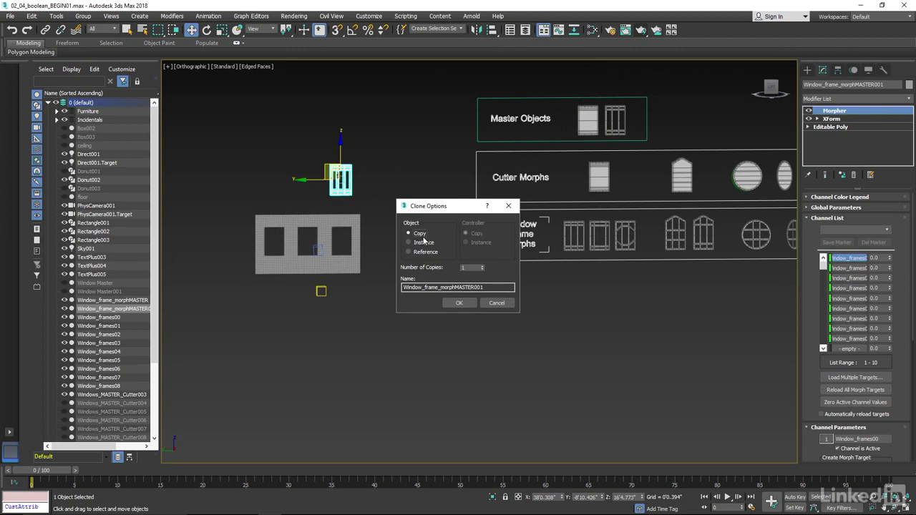
left_click(460, 303)
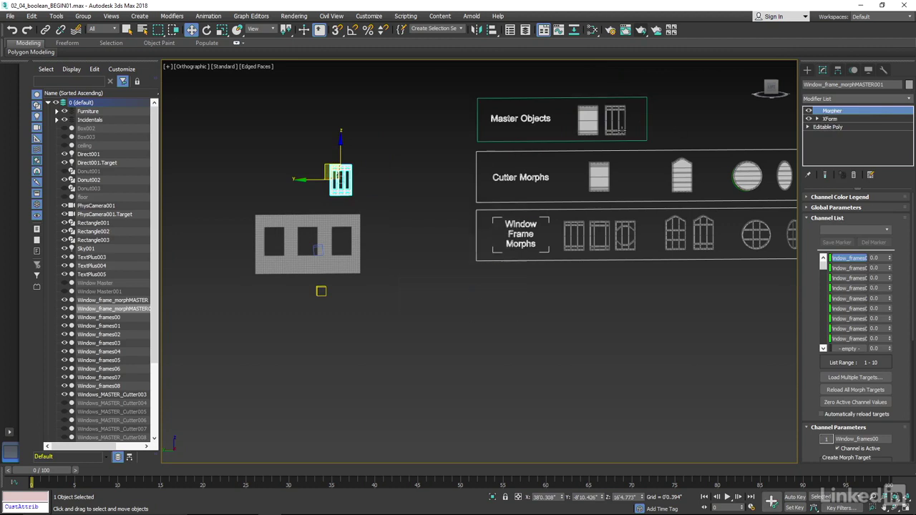
Move the copied frame in the Left view so it fits the wall opening nearest the master objects.
scroll(390, 215, "up", 4)
middle_click_drag(378, 208, 501, 201)
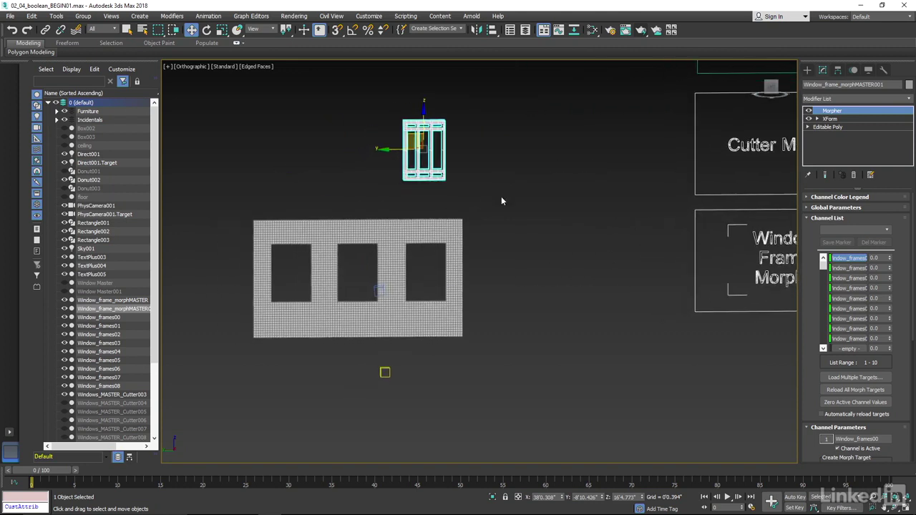
key("l")
scroll(497, 198, "down", 4)
middle_click_drag(509, 135, 522, 111)
scroll(584, 147, "down", 2)
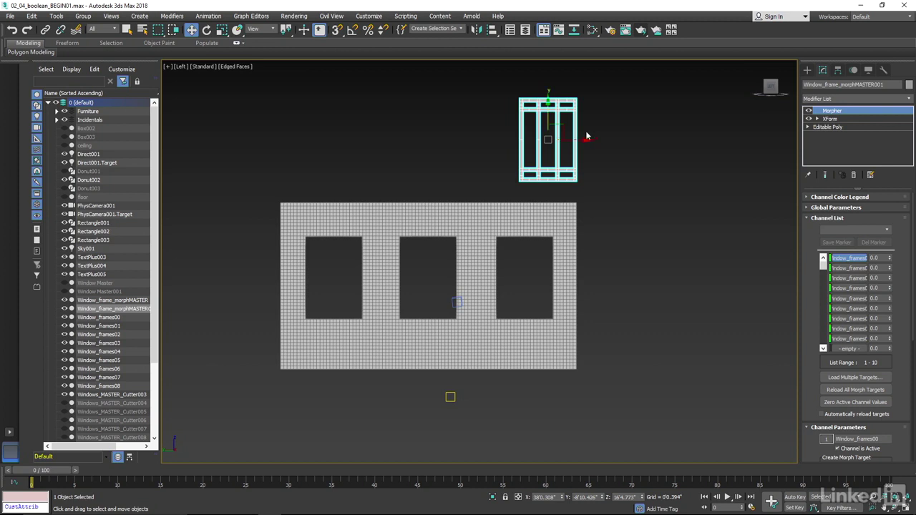
left_click_drag(560, 127, 533, 269)
scroll(533, 265, "up", 3)
middle_click_drag(543, 145, 538, 136)
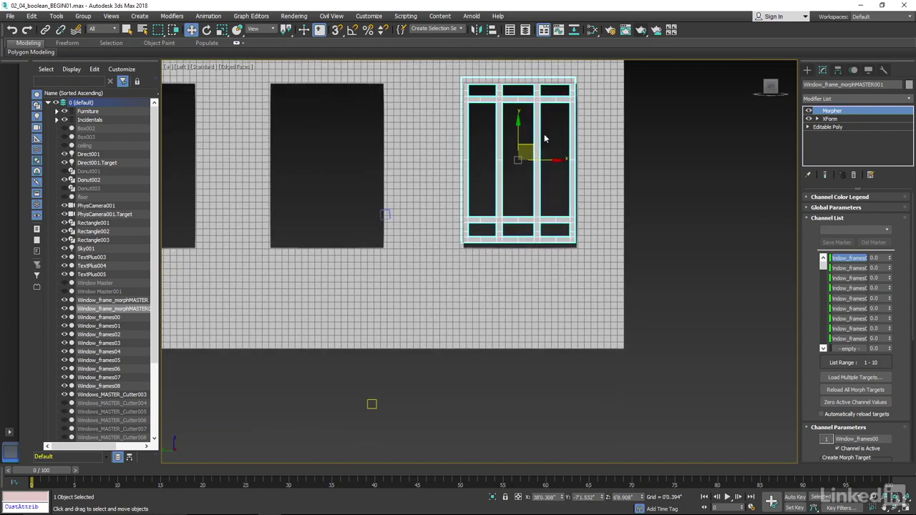
left_click_drag(531, 152, 536, 154)
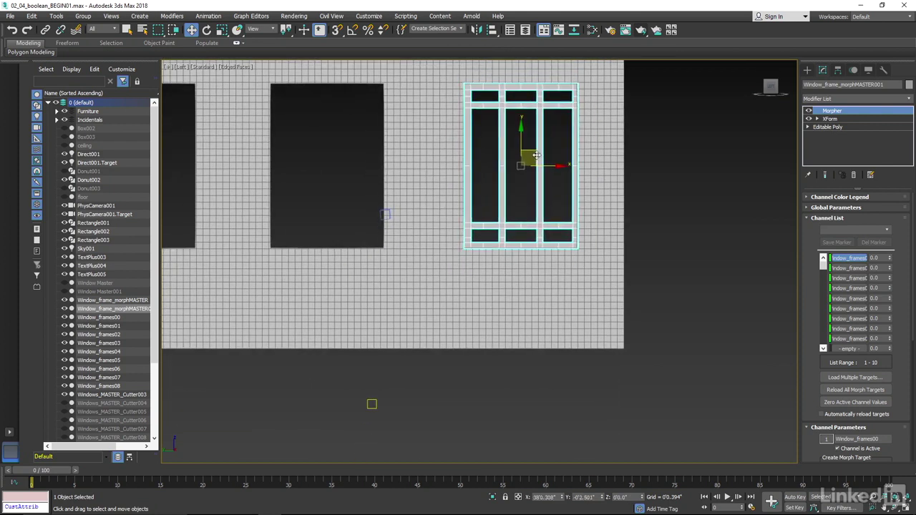
Clone the frame along the wall as two instances and align the outermost one with its opening.
middle_click_drag(527, 155, 583, 168)
mouse_move(597, 176)
left_mouse_down("shift")
mouse_move(394, 180)
mouse_move(404, 178)
left_mouse_up("shift")
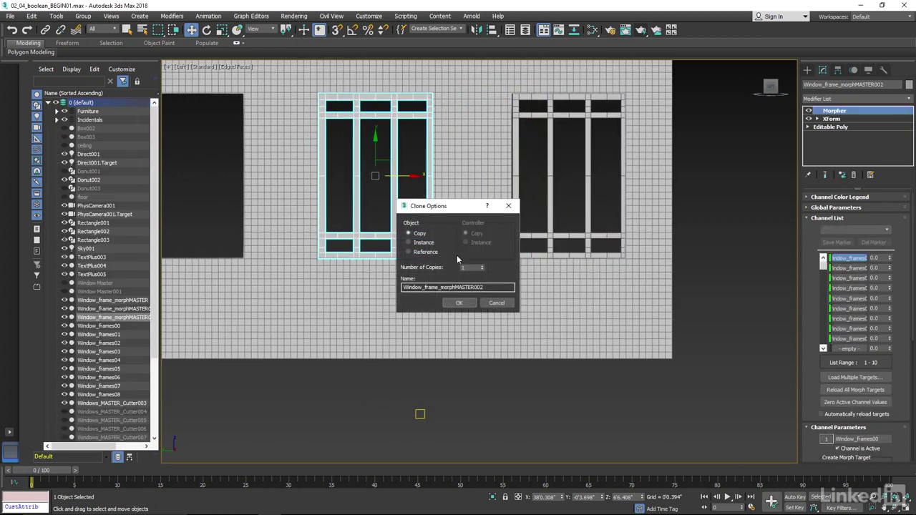
left_click(430, 245)
left_click(458, 303)
middle_click_drag(442, 246, 505, 244)
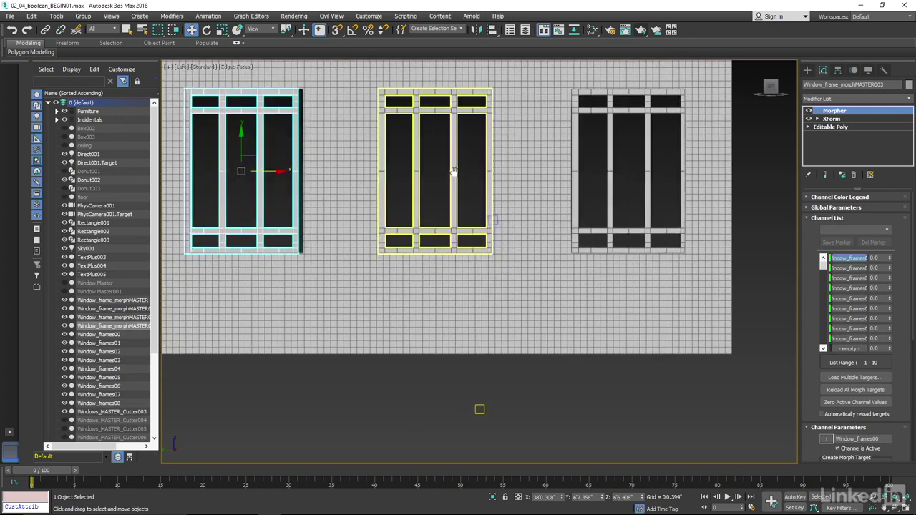
left_click_drag(277, 174, 279, 173)
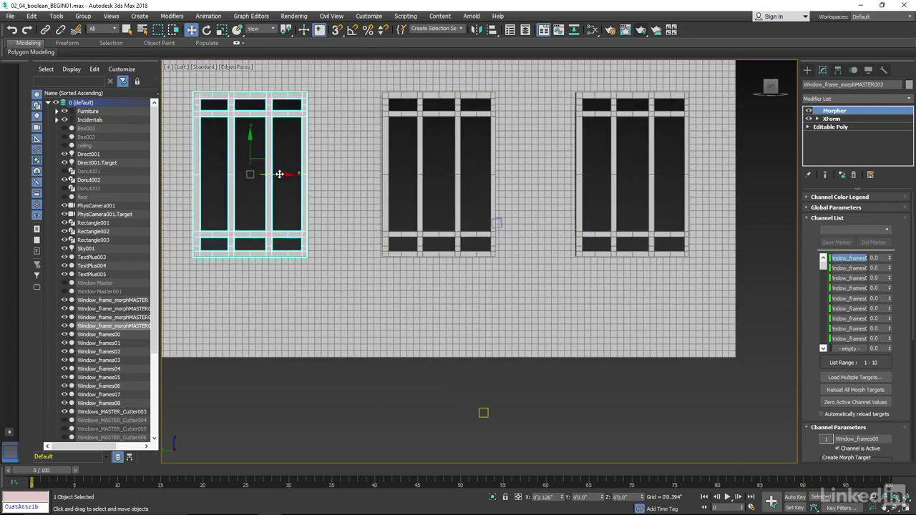
Select all three window frames and move them into the wall so they sit inside the openings.
left_click(612, 157)
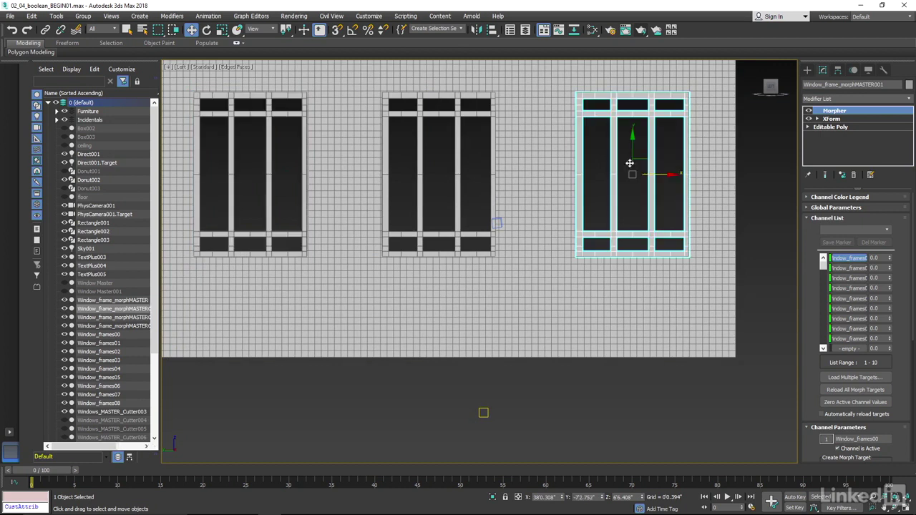
middle_click_drag(450, 184, 483, 205, "alt")
left_click_drag(349, 269, 349, 270)
middle_click_drag(349, 269, 256, 234)
mouse_move(377, 172)
left_mouse_down("shift")
mouse_move(662, 271)
mouse_move(631, 258)
left_mouse_up("shift")
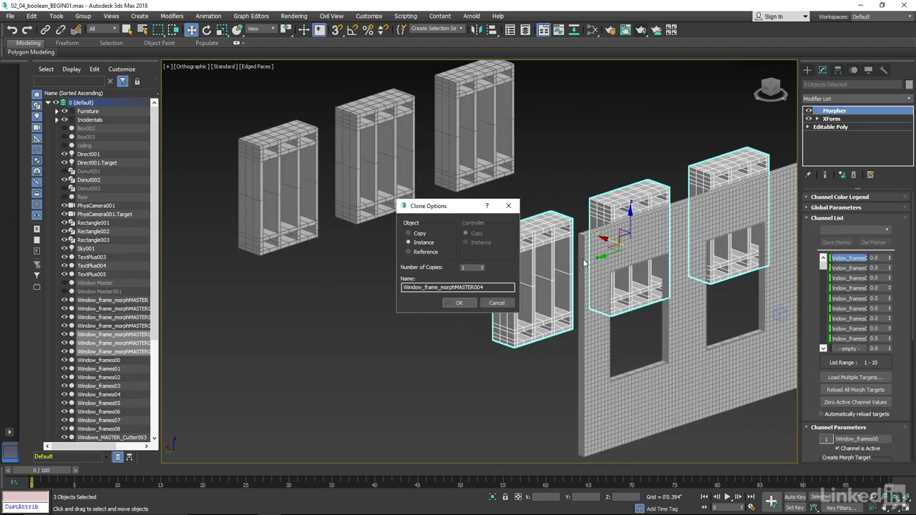
left_click(509, 303)
left_click_drag(352, 188, 709, 315)
middle_click_drag(641, 276, 422, 207)
left_click(635, 231)
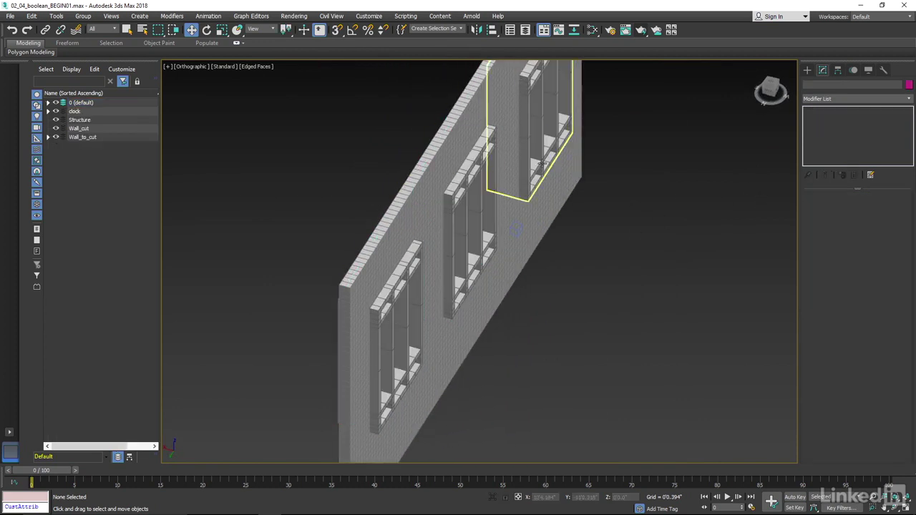
Add an XForm modifier above the Morpher on the window frame farthest along the wall.
left_click(542, 166)
left_click(908, 99)
scroll(858, 322, "down", 15)
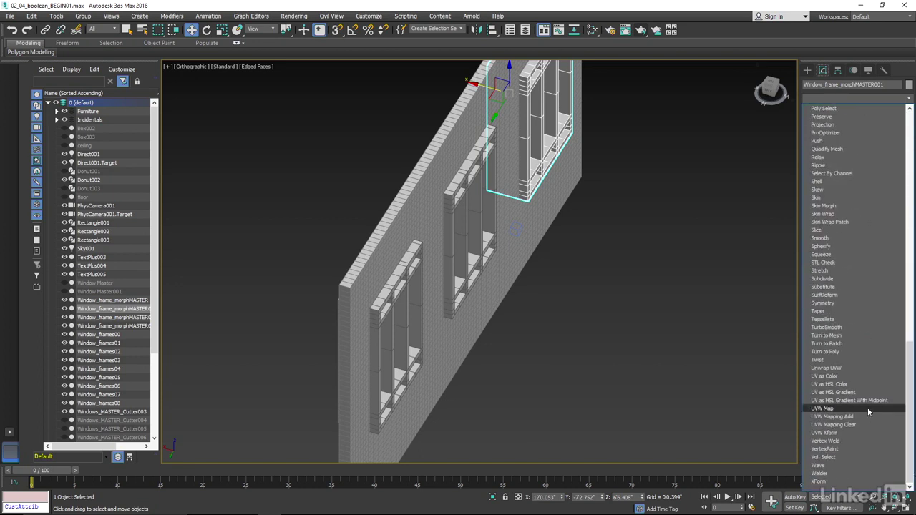
left_click(857, 482)
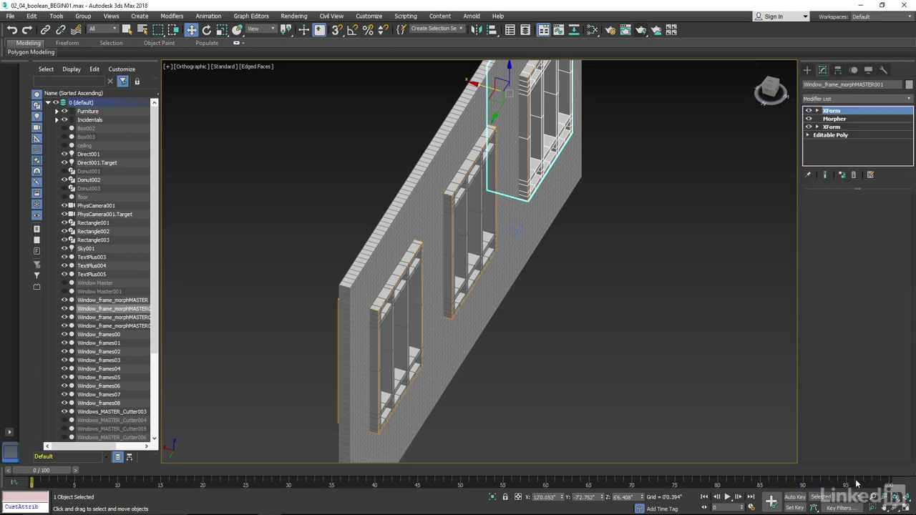
Scale the new XForm's gizmo along X to about 36 percent to thin the instanced frames, then return to the modifier's top level.
left_click(816, 110)
left_click(834, 118)
middle_click_drag(653, 186, 586, 176, "alt")
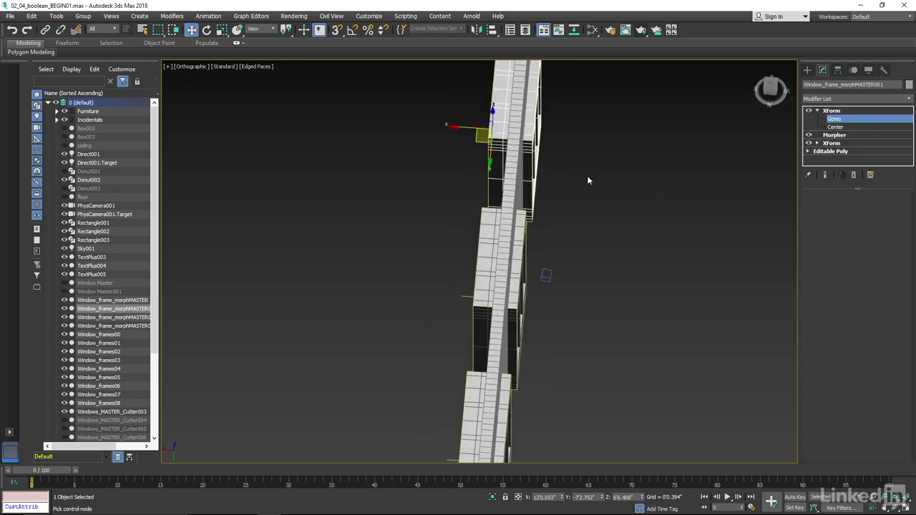
right_click(586, 177)
left_click(615, 198)
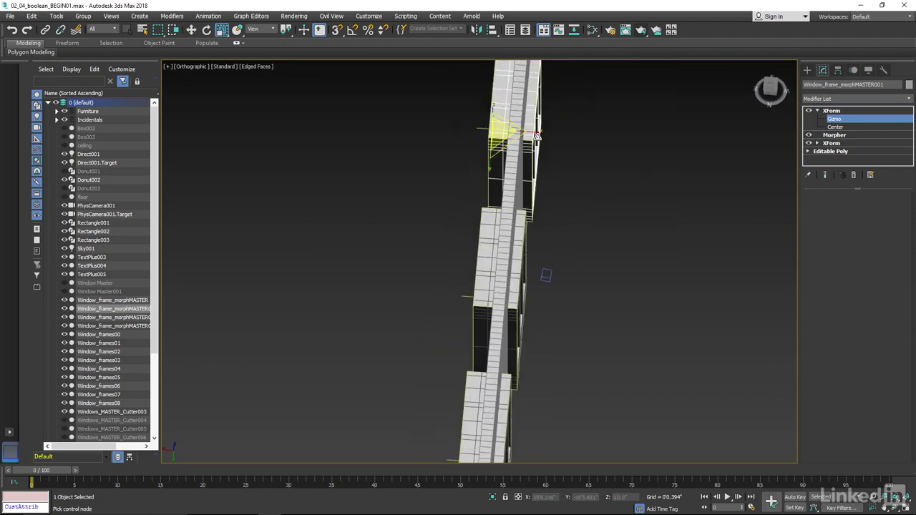
left_click_drag(535, 134, 458, 134)
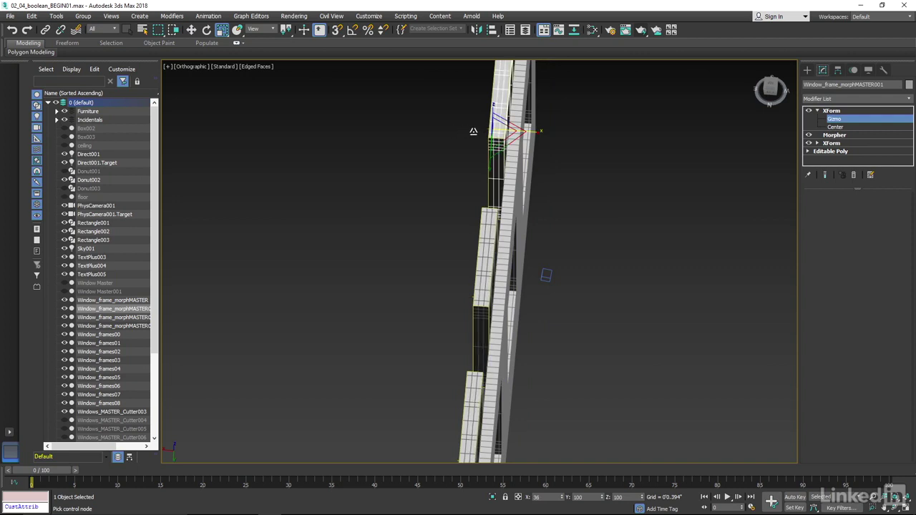
left_click(817, 110)
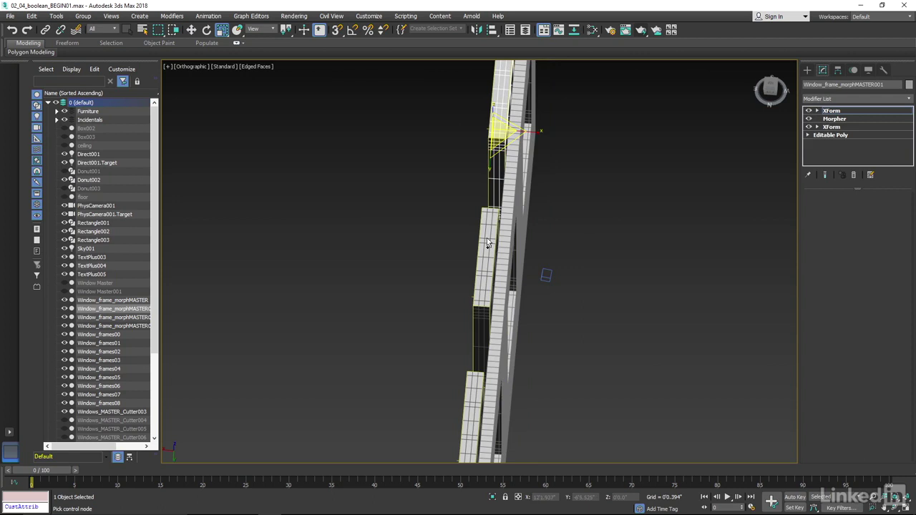
right_click(605, 218)
mouse_move(612, 195)
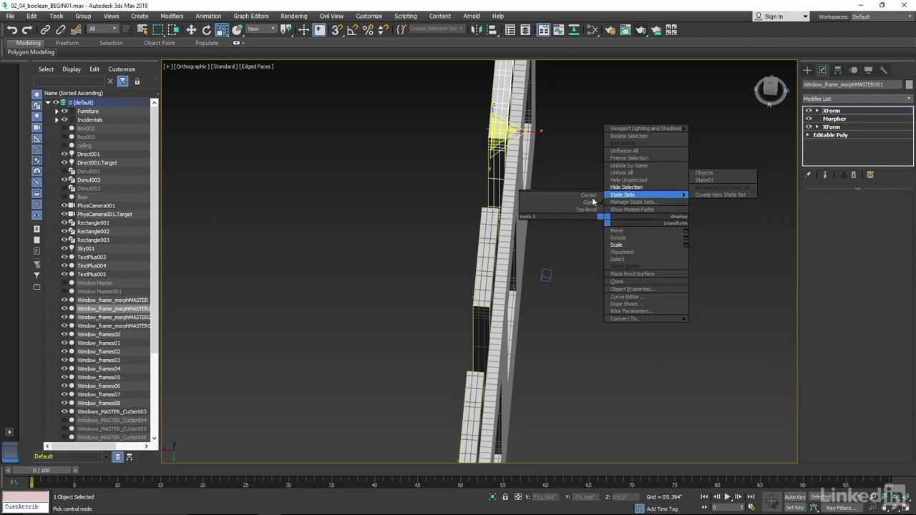
left_click(593, 221)
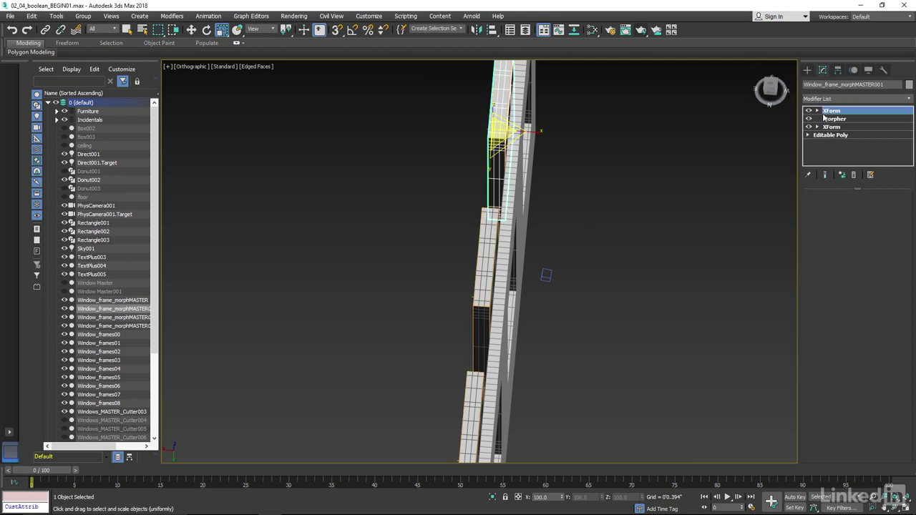
Select all three thinned window frames and move them along X so they sit within the wall's thickness.
left_click(639, 191)
left_click(511, 153)
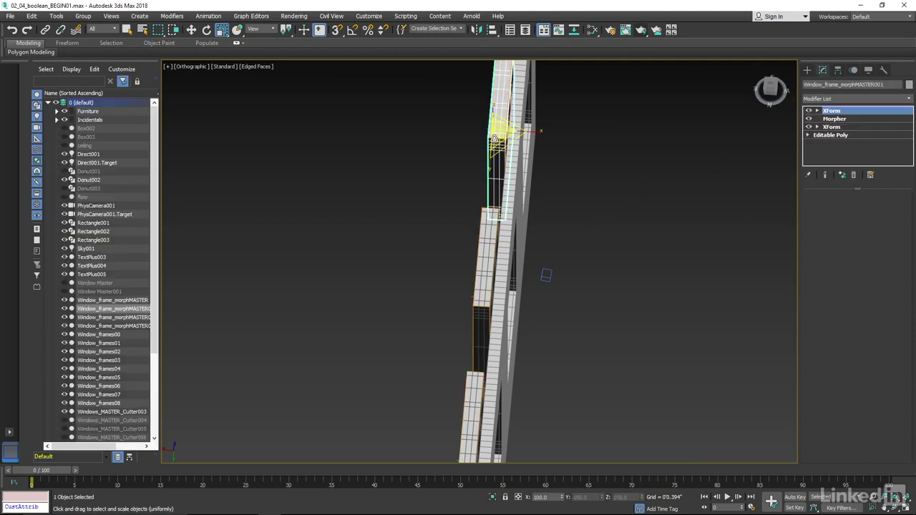
left_click(490, 246, "ctrl")
middle_click_drag(483, 281, 484, 212)
left_click(481, 308, "ctrl")
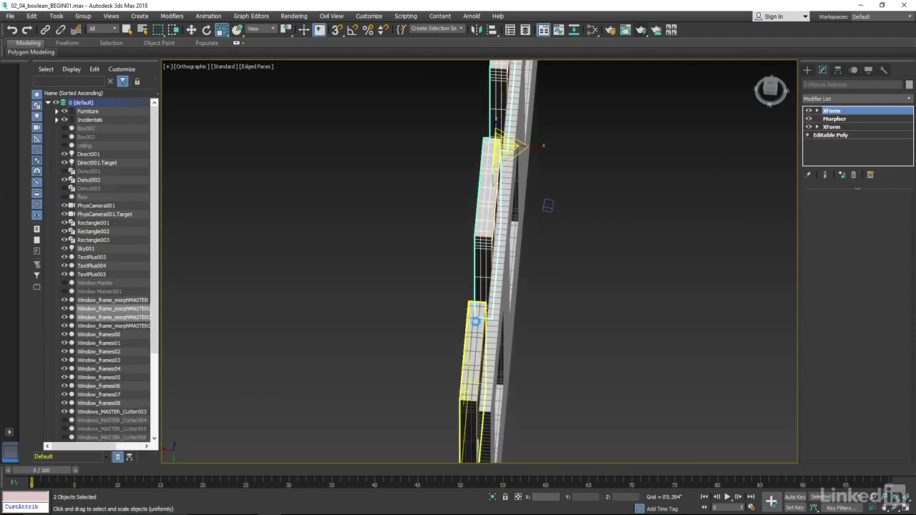
right_click(527, 255)
left_click(541, 270)
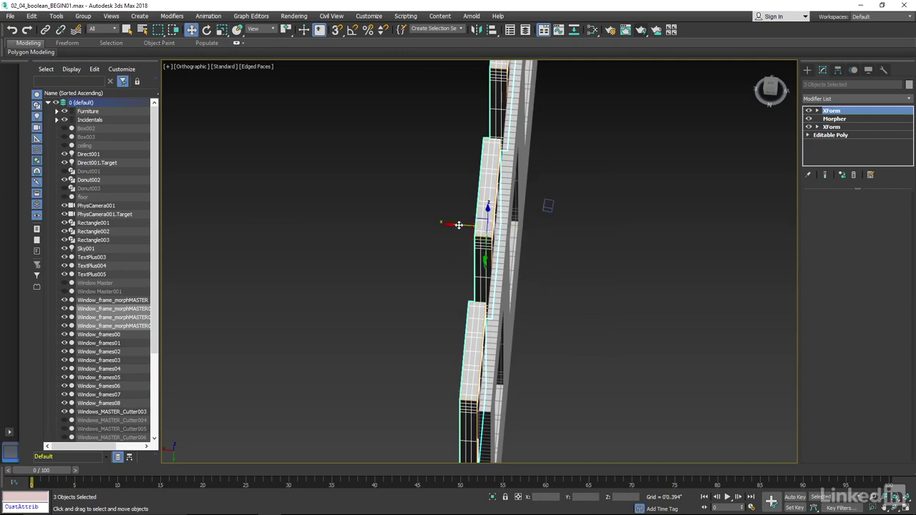
left_click_drag(460, 226, 481, 229)
middle_click_drag(547, 298, 458, 225, "alt")
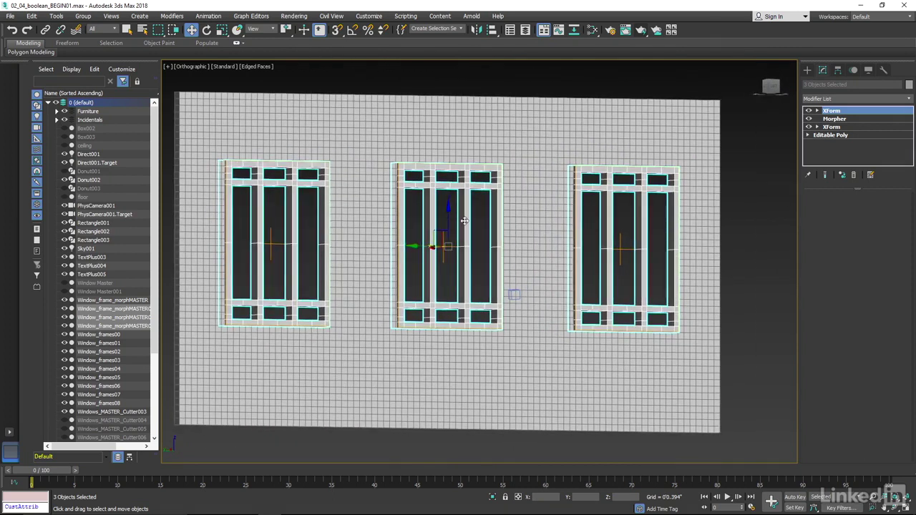
middle_click_drag(544, 239, 545, 236, "alt")
Switch to the PhysCamera001 view and show the end result while working at the frames' Morpher level.
key("c")
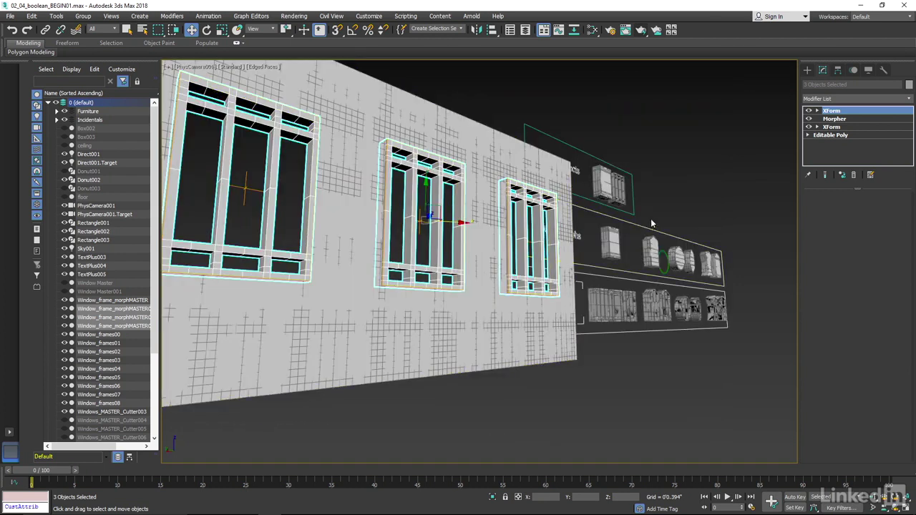
left_click(834, 120)
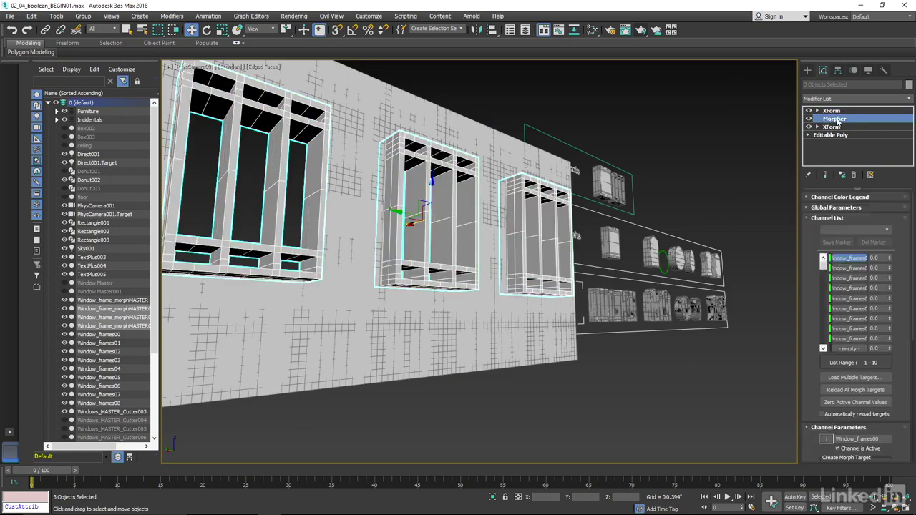
left_click(824, 175)
Set the fifth channel of the wall's Morpher to 100 to make the window openings oval.
left_click(491, 150)
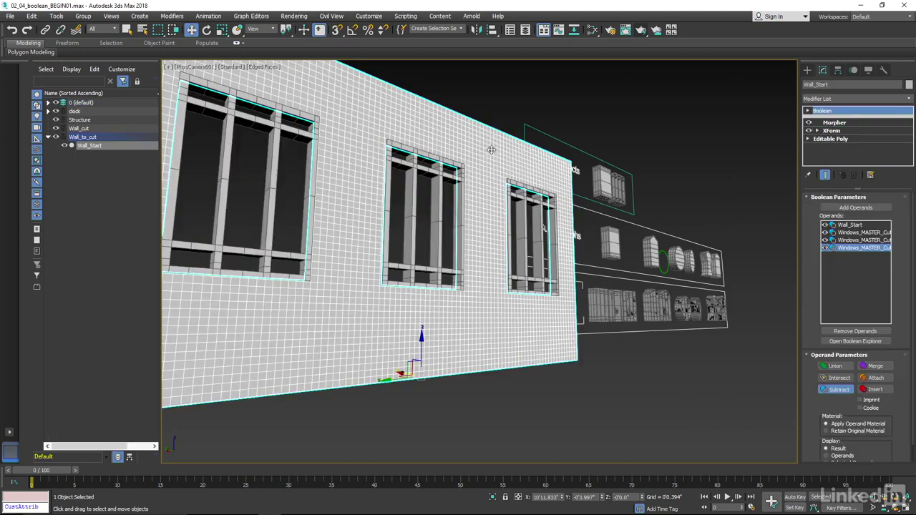
left_click(833, 123)
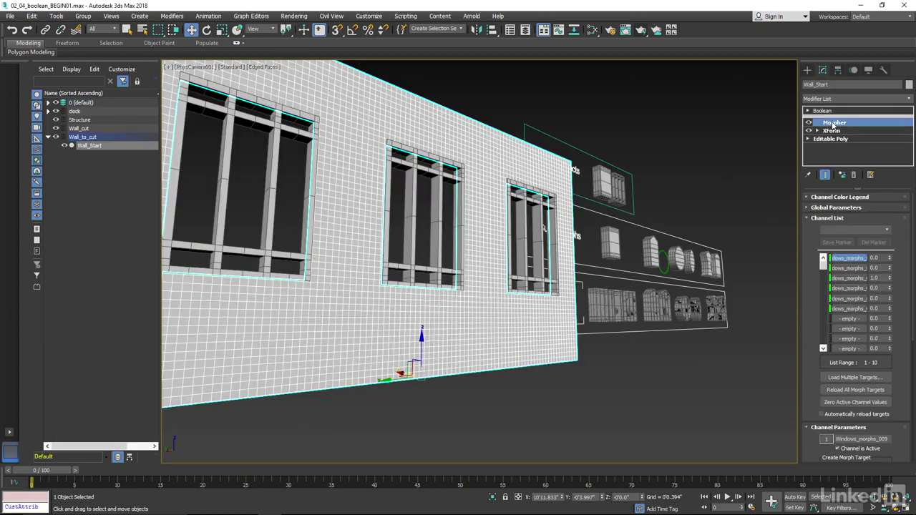
left_click_drag(890, 299, 898, 180)
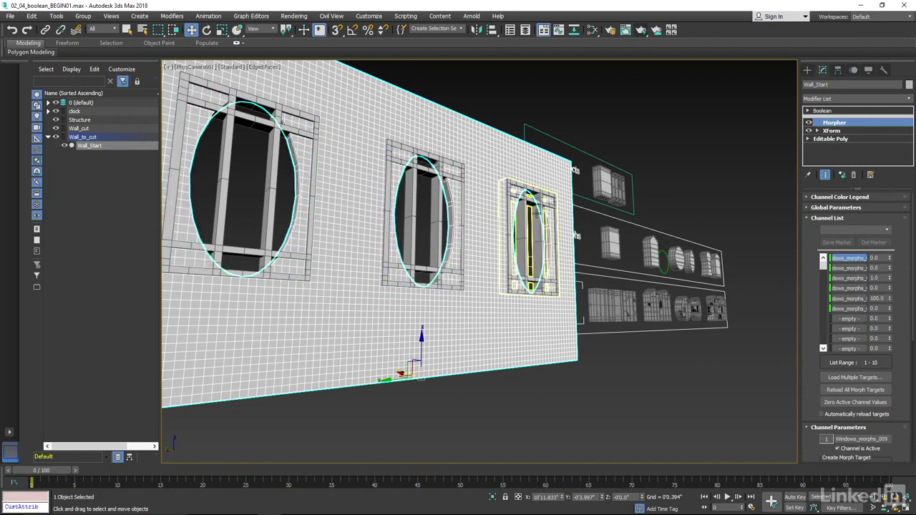
Set the sixth Morpher channel of the middle window frame to 100 to match the oval openings.
left_click(438, 218)
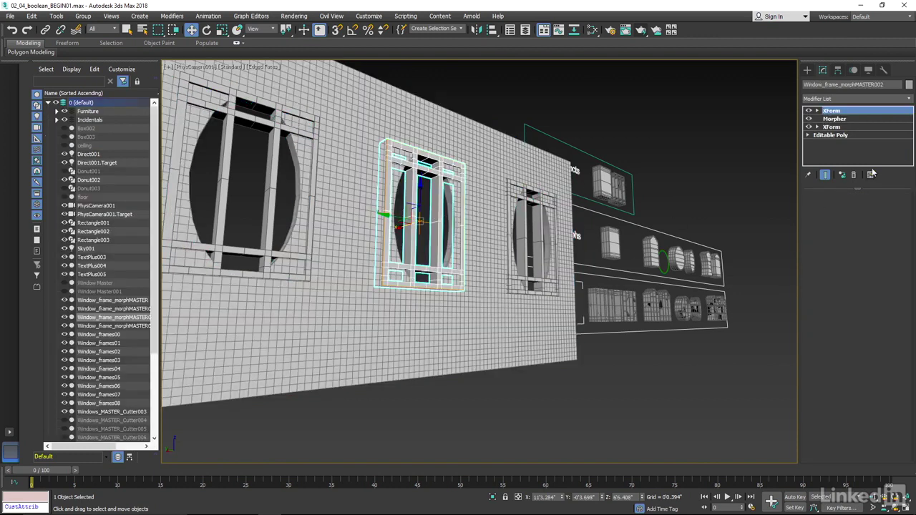
left_click(834, 119)
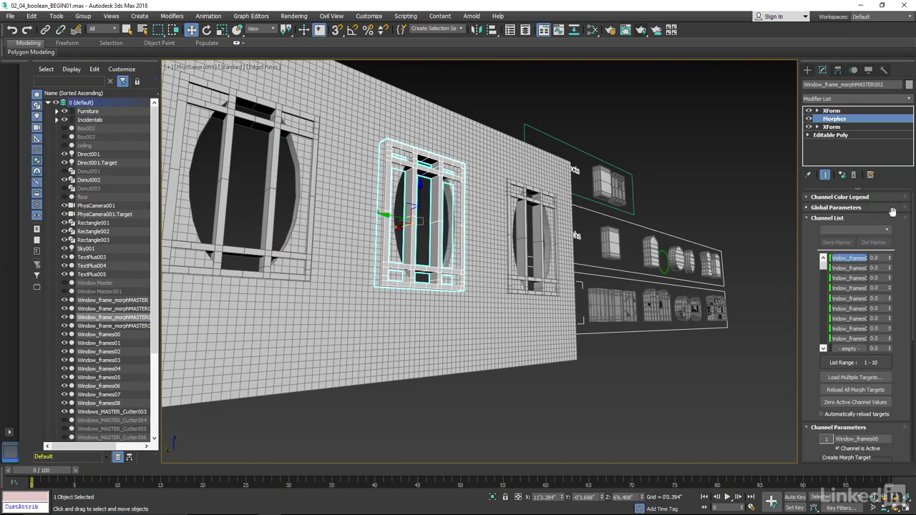
left_click_drag(889, 309, 887, 250)
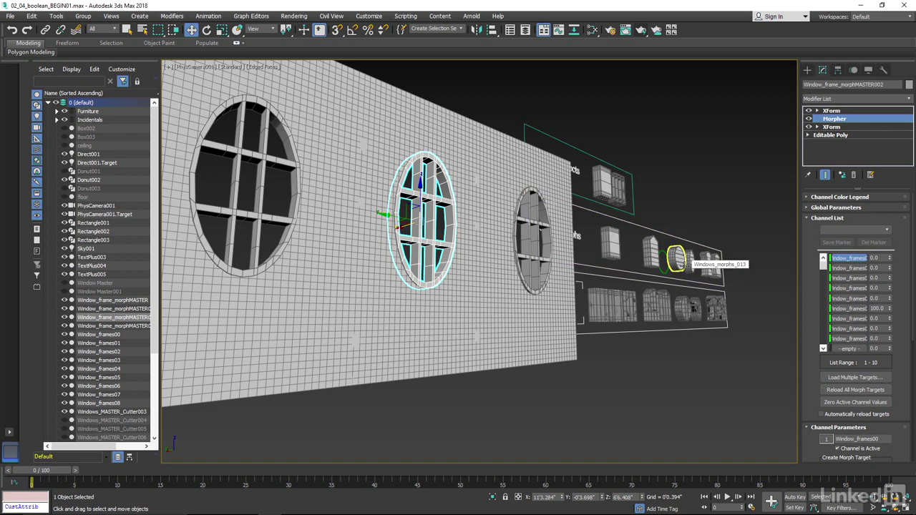
Try varying the window frame's third and seventh Morpher channels, then return both to 0.
left_click_drag(890, 279, 888, 209)
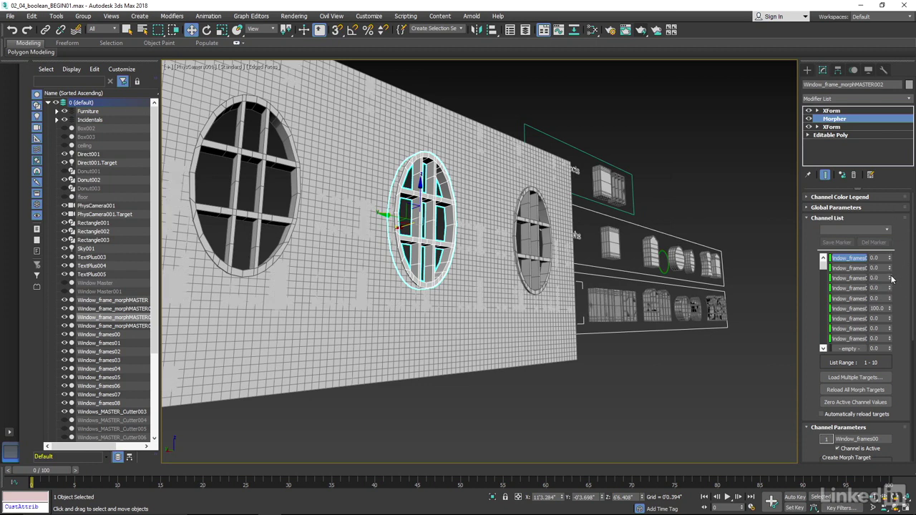
left_click(889, 320)
left_click_drag(890, 320, 897, 309)
right_click(897, 308)
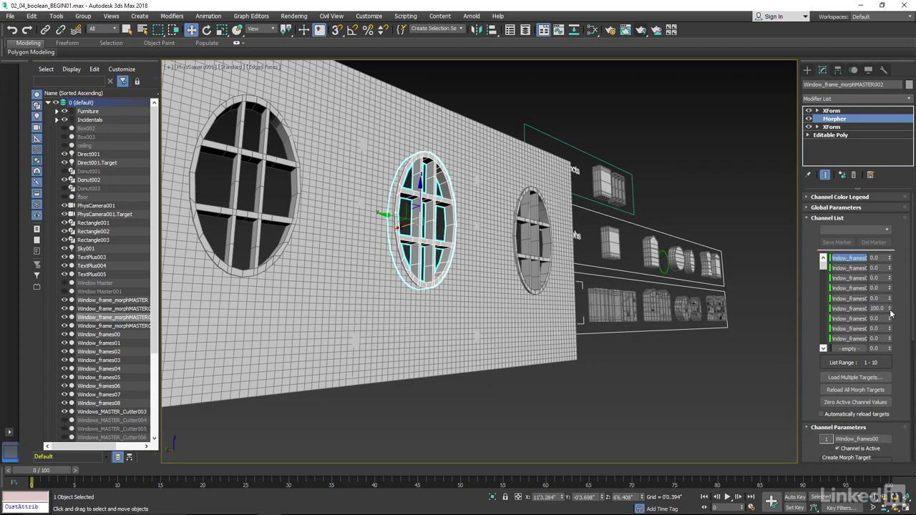
Reset the frame's sixth Morpher channel to 0, then reset the fifth channel of the wall's Morpher to 0.
right_click(889, 311)
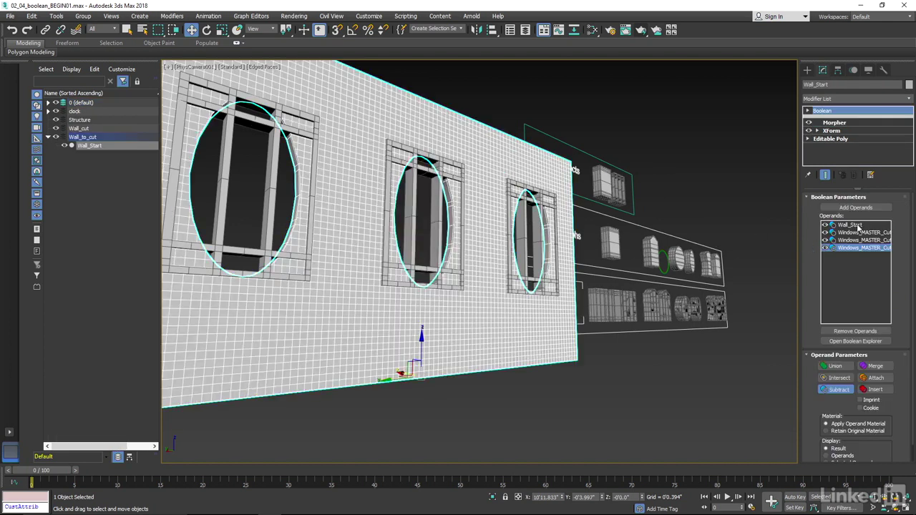
left_click(842, 123)
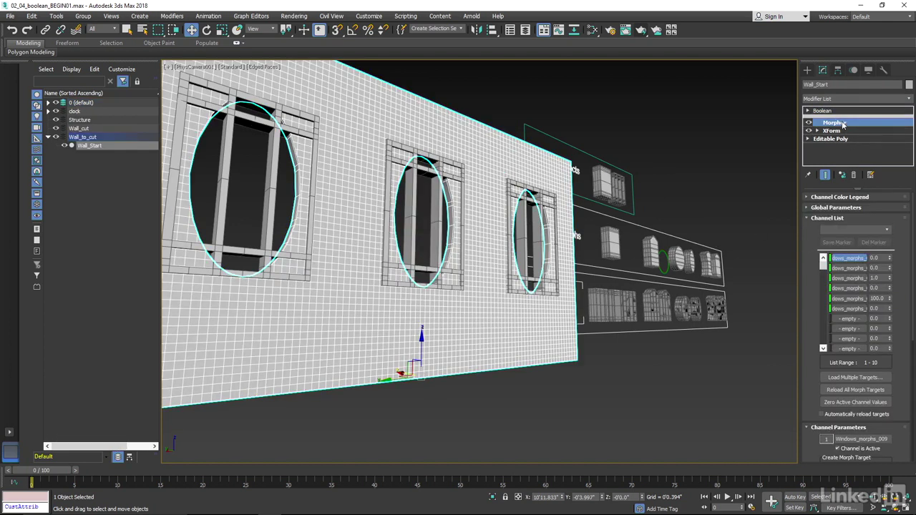
left_click(891, 303)
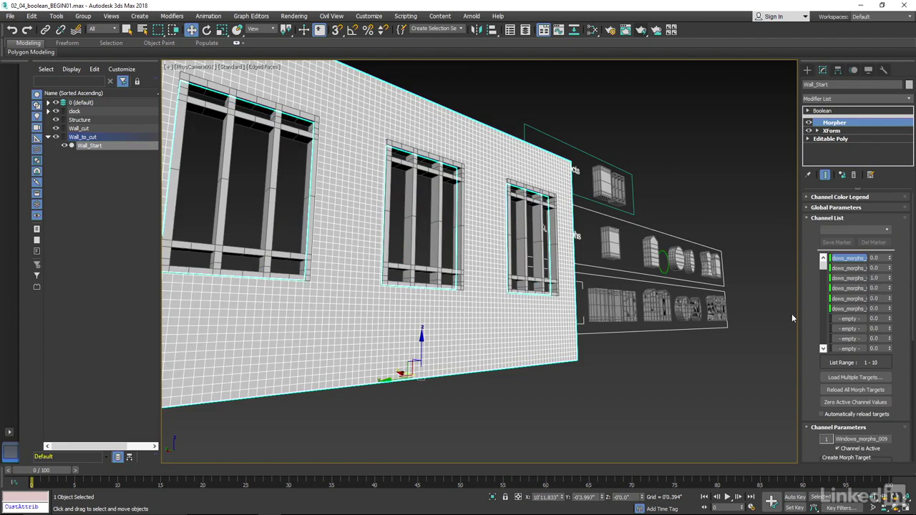
Turn on Auto Key and set the second channel of the wall's Morpher to 100 at frame 20.
left_click(794, 496)
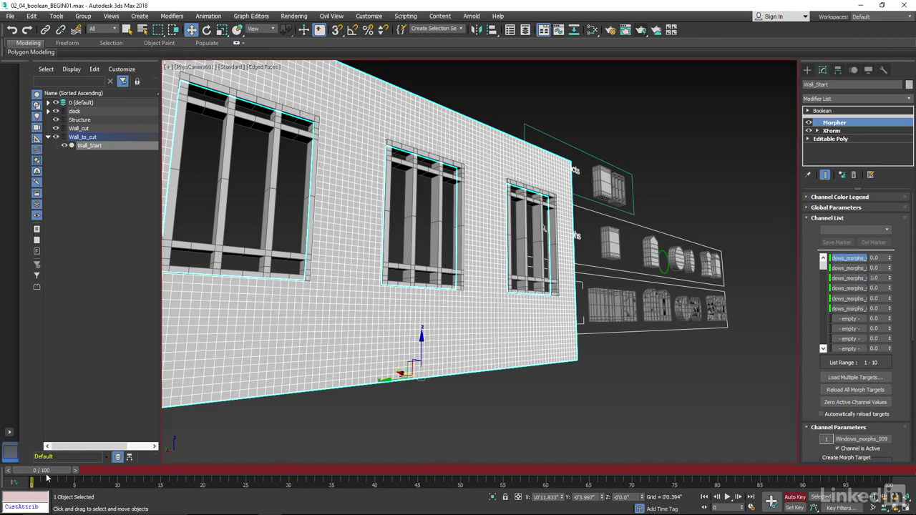
left_click_drag(51, 472, 215, 483)
key("w")
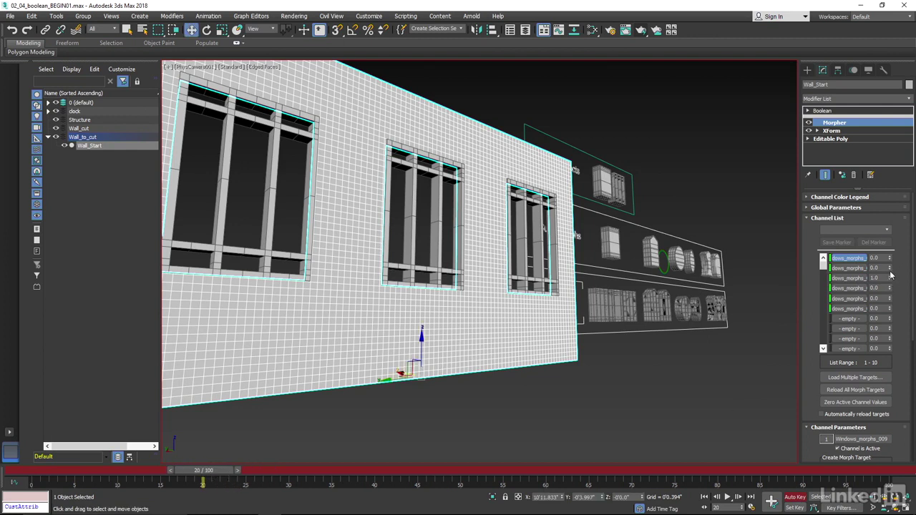
left_click_drag(890, 269, 900, 179)
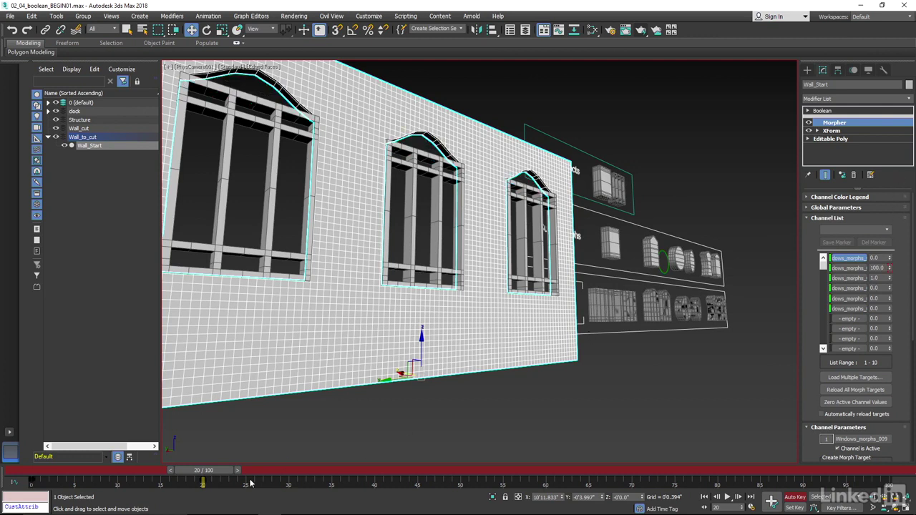
At frame 40, set the wall's third Morpher channel to 100 and the second channel to 0.
left_click_drag(221, 476, 388, 482)
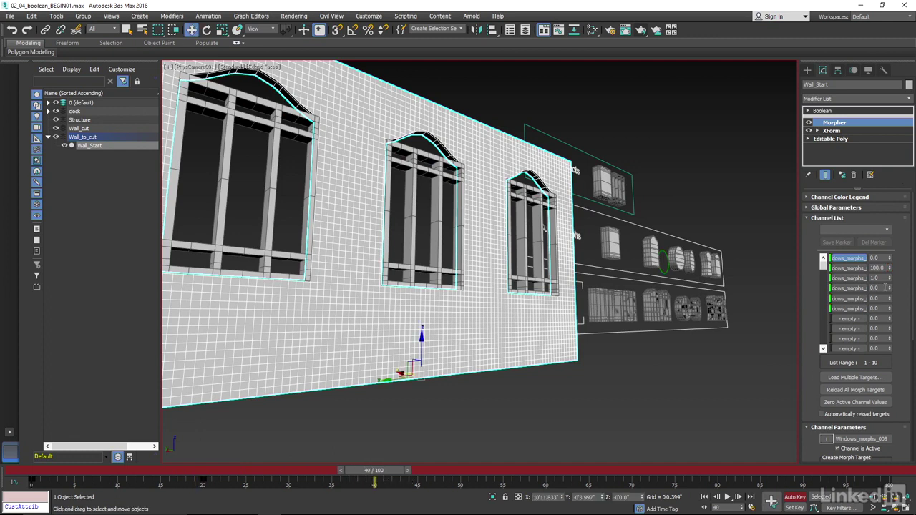
left_click_drag(889, 278, 888, 209)
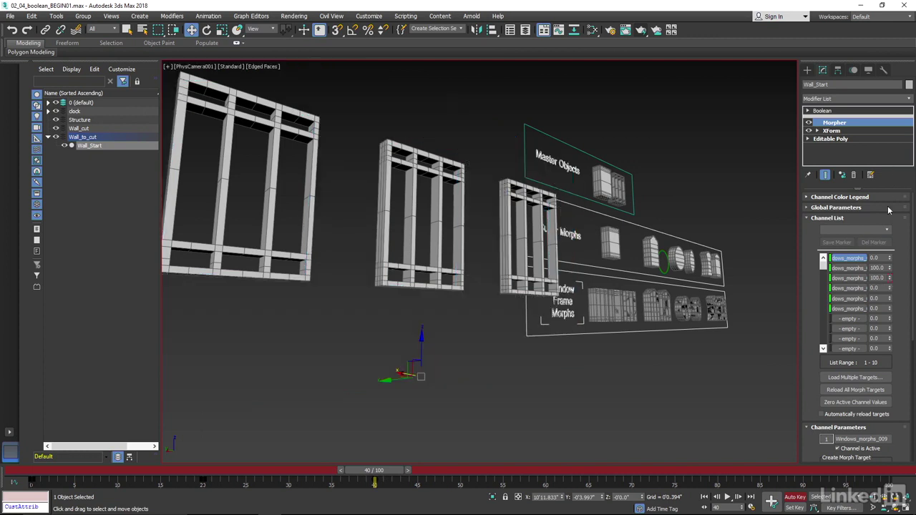
right_click(889, 269)
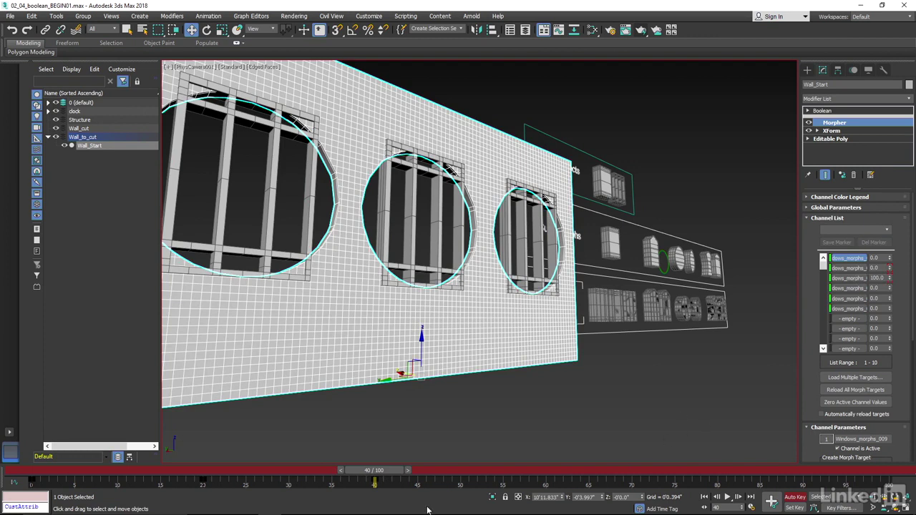
At frame 60, set the wall's third Morpher channel to 0 and the fourth channel to 100.
left_click_drag(390, 474, 573, 476)
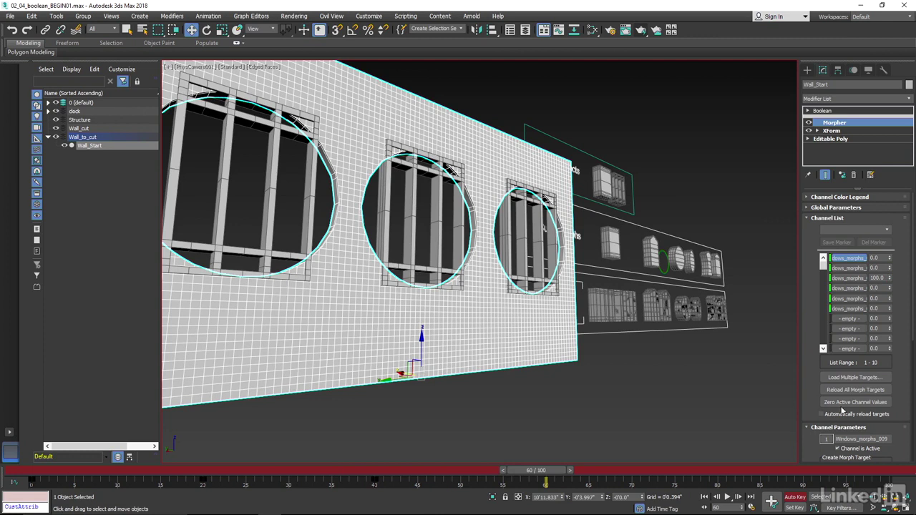
right_click(889, 279)
left_click_drag(891, 289, 895, 215)
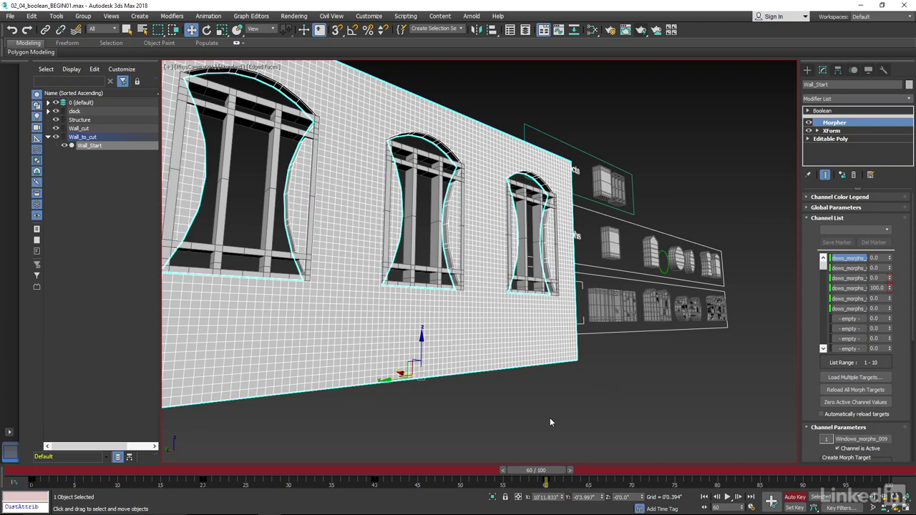
At frame 80, set the wall's fourth Morpher channel to 0 and the fifth channel to 100.
left_click_drag(545, 472, 723, 472)
key("w")
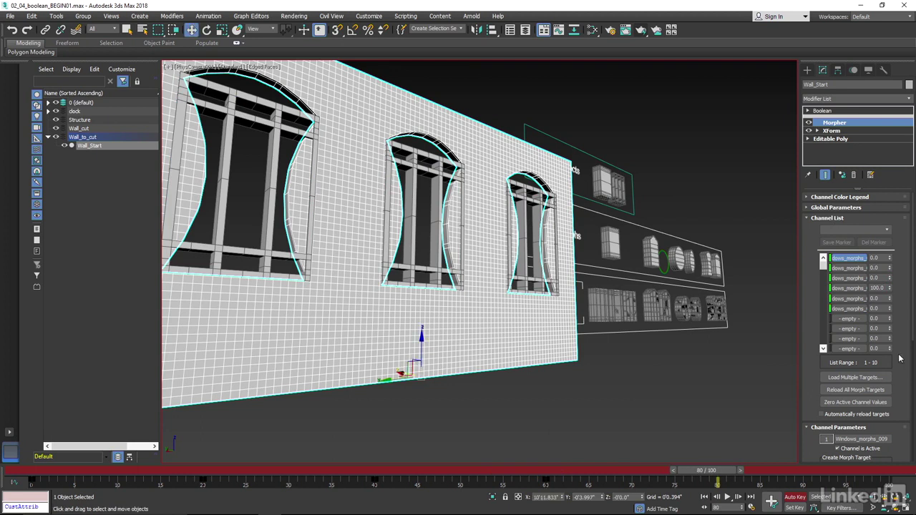
right_click(890, 290)
key("ctrl+z")
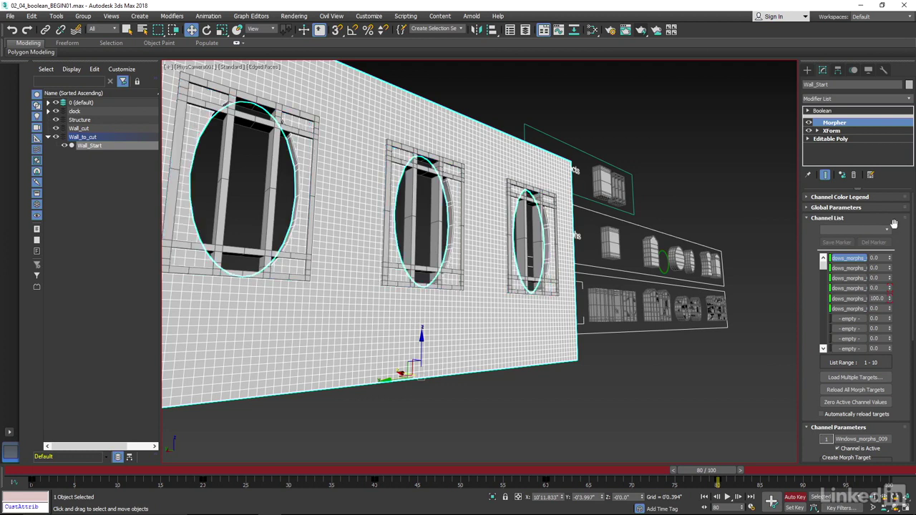
At frame 100, set the wall's fifth Morpher channel to 0 and the sixth to 100, and turn off Auto Key.
left_click_drag(719, 478, 897, 476)
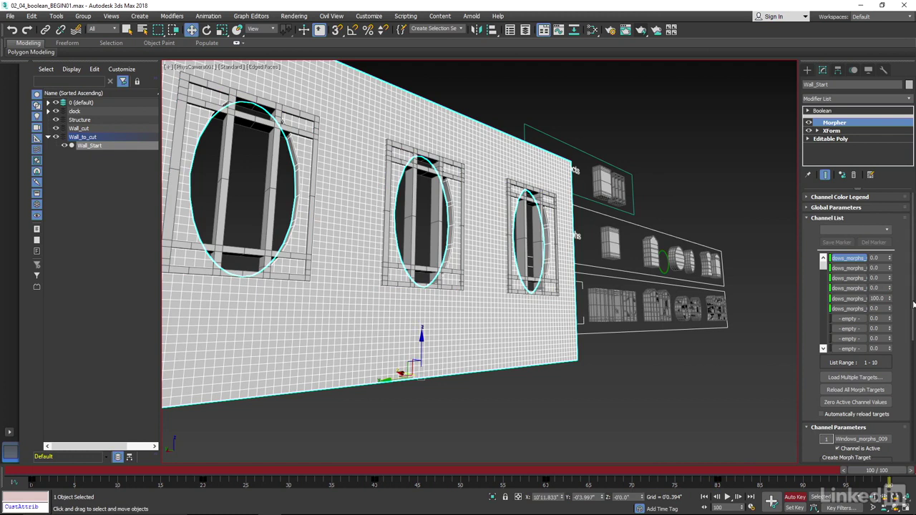
right_click(891, 303)
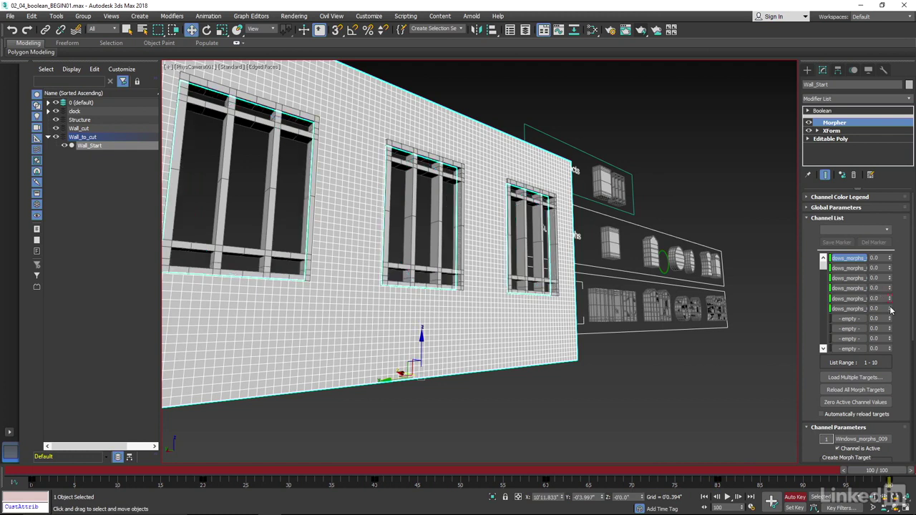
left_click_drag(891, 308, 894, 156)
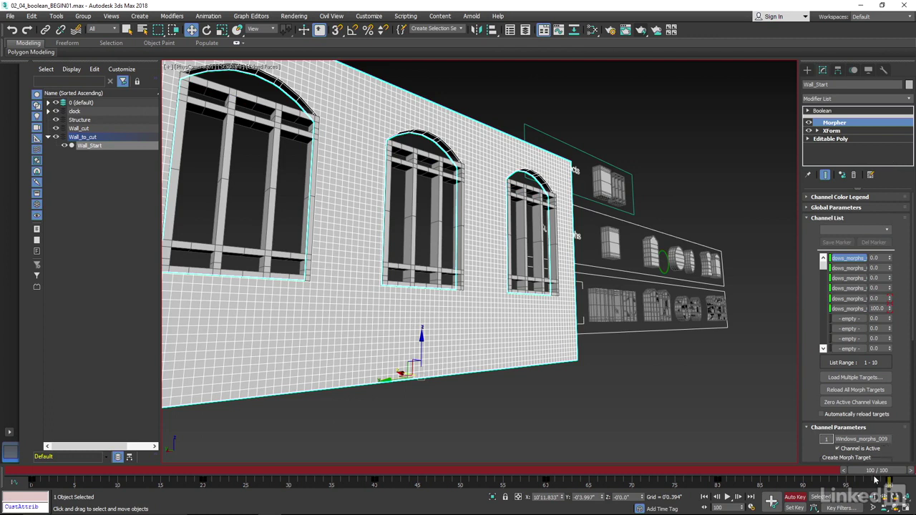
left_click(704, 497)
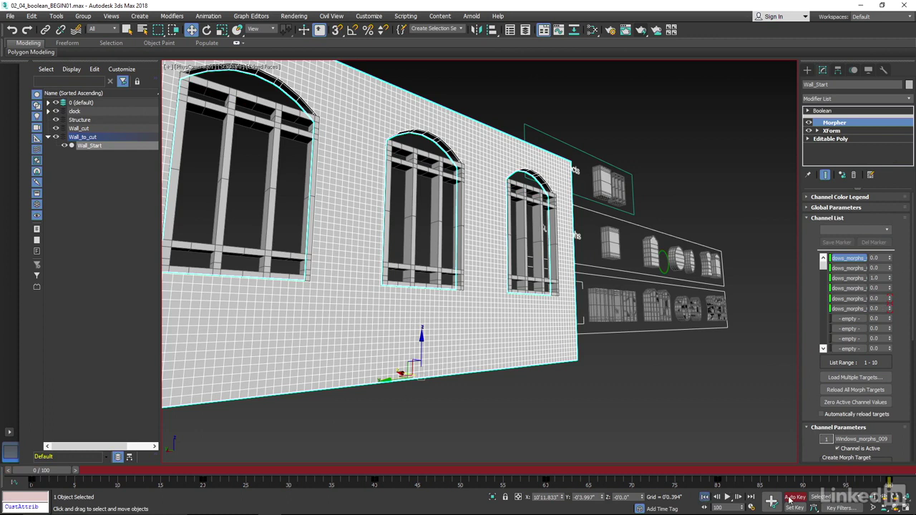
left_click(795, 498)
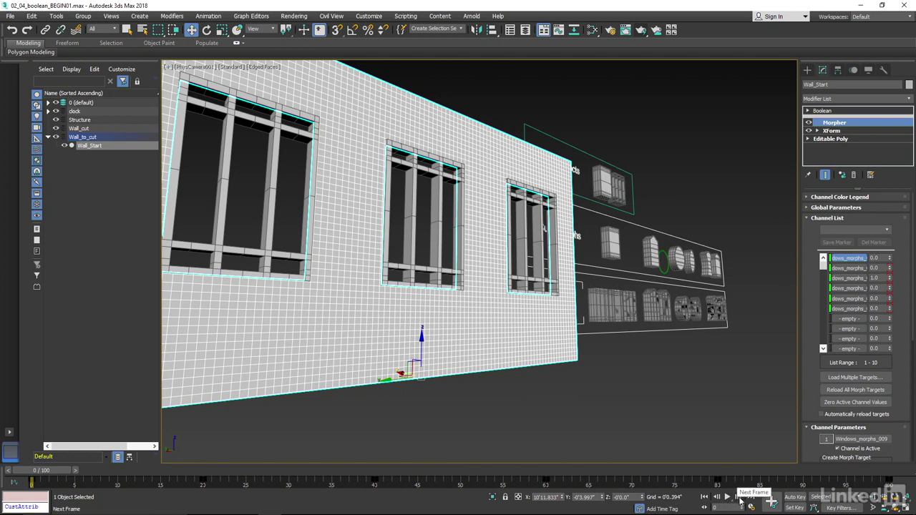
With Auto Key and key mode turned on, set the wall's third through sixth Morpher channels to 0 at the frame 20 key.
left_click(794, 497)
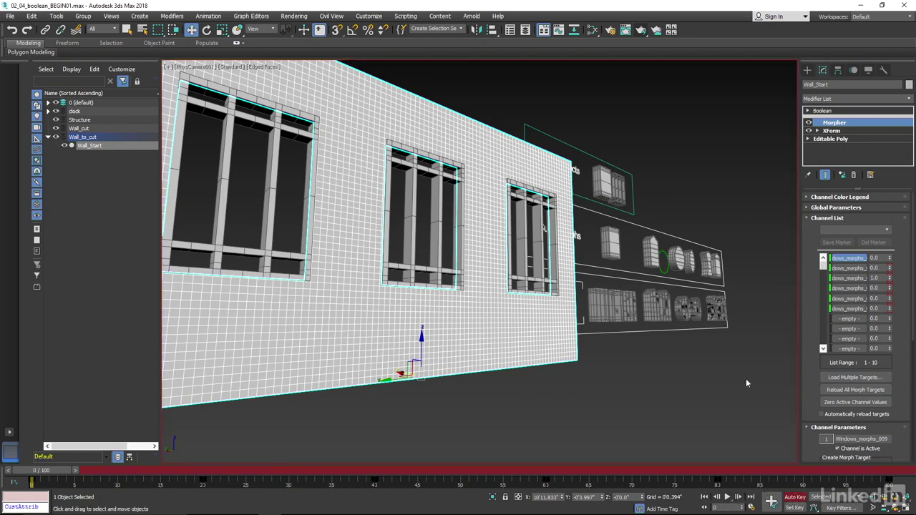
left_click(705, 507)
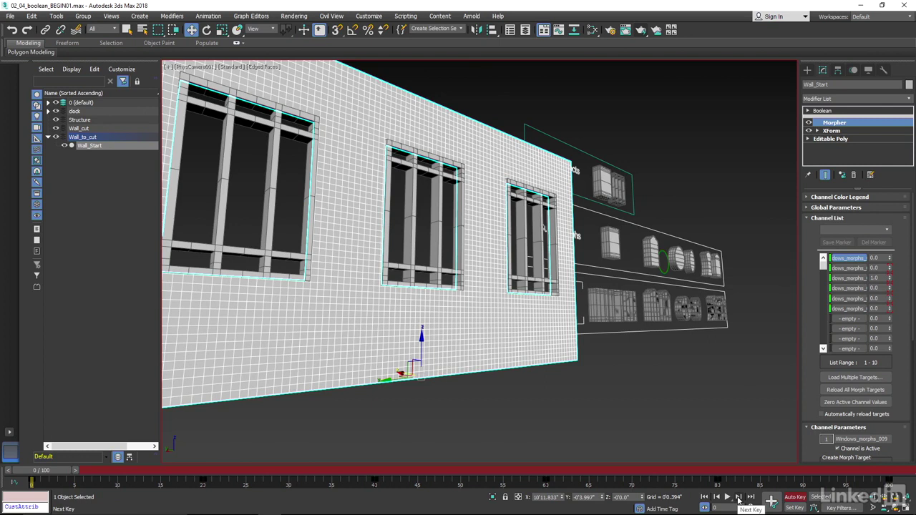
left_click(738, 497)
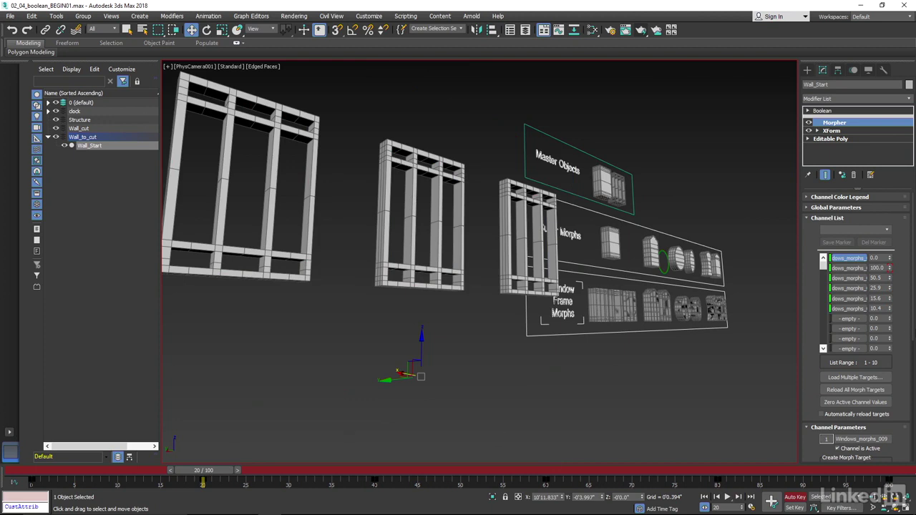
right_click(889, 278)
right_click(891, 288)
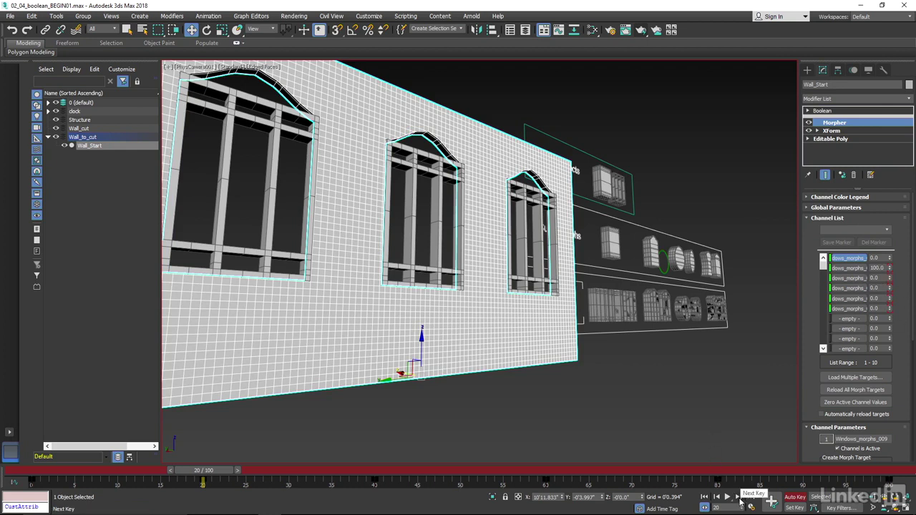
At the frame 40 key, set the wall's fourth, fifth and sixth Morpher channels to 0.
left_click(739, 497)
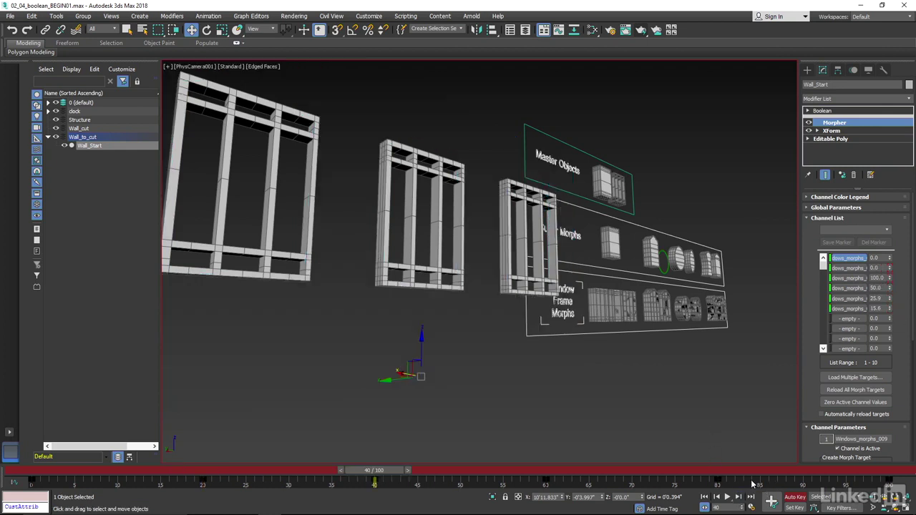
right_click(889, 298)
right_click(889, 308)
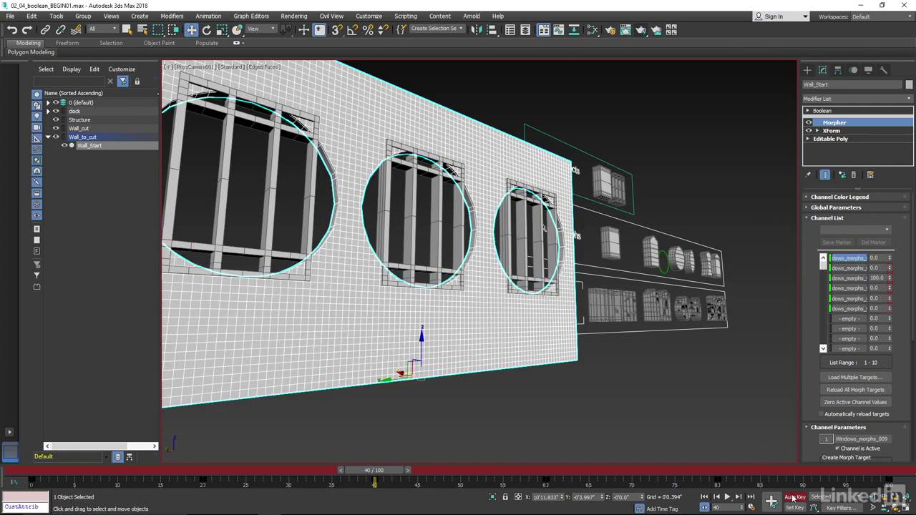
Check the wall's morphs at the frame 60, 80 and 100 keys, return to frame 0 and turn off Auto Key.
left_click(738, 497)
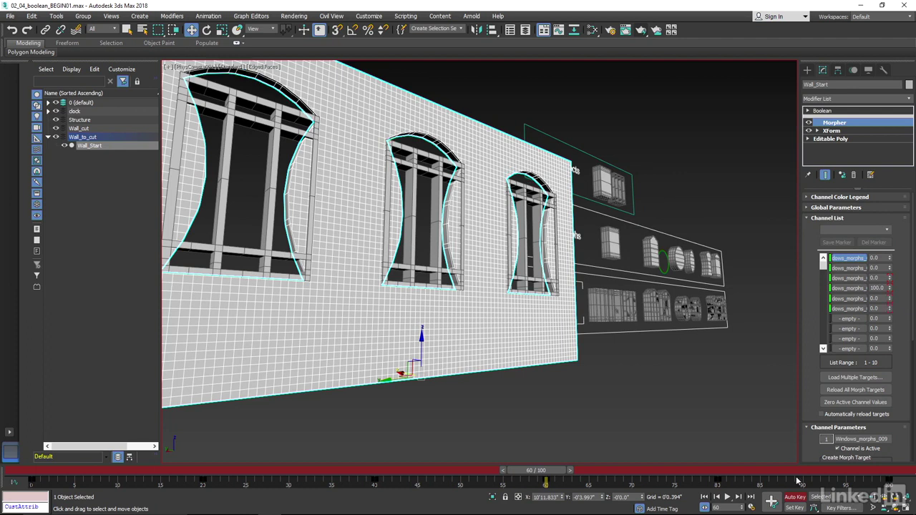
left_click(738, 497)
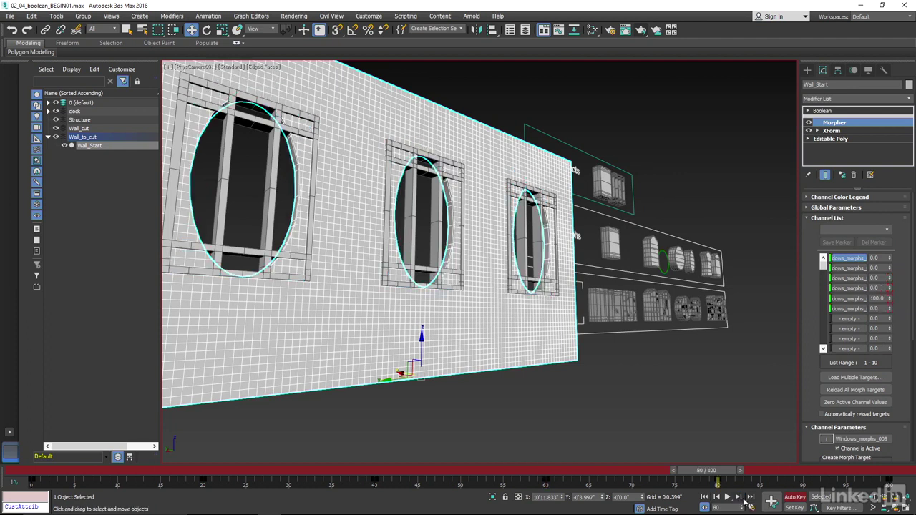
left_click(749, 497)
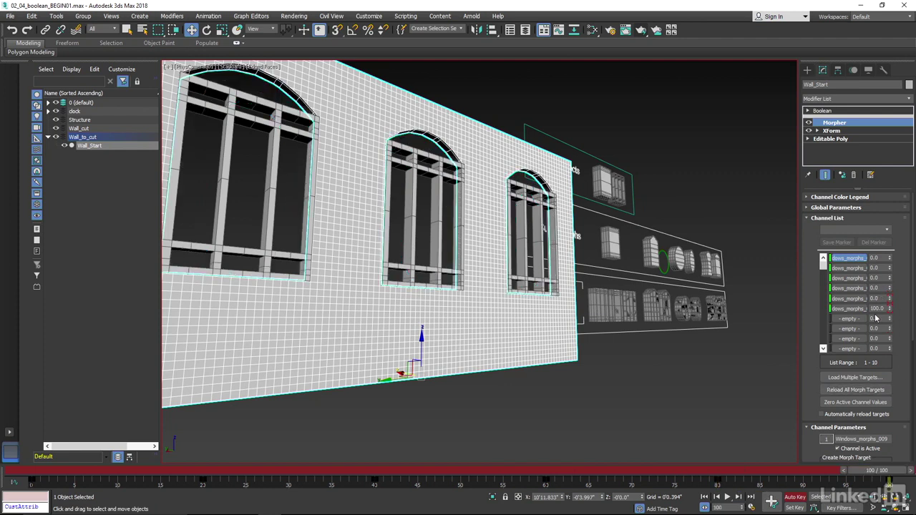
left_click_drag(96, 478, 22, 484)
key("w")
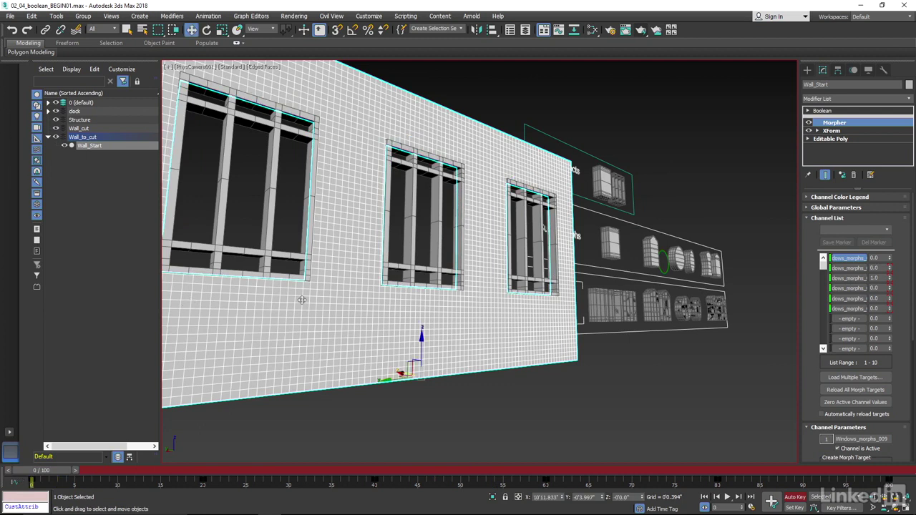
left_click(794, 496)
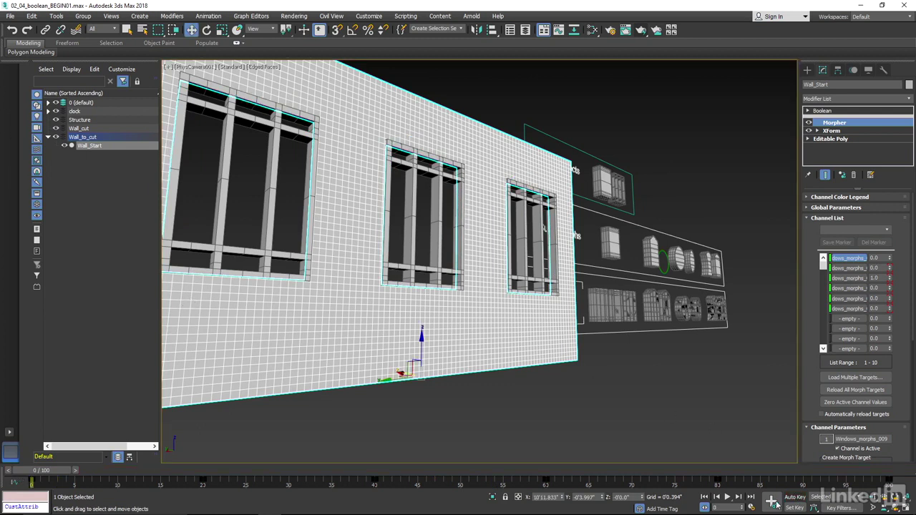
Open the nearest window frame's Morpher and, with Auto Key on, set its fourth channel to 100 at frame 20.
left_click(276, 206)
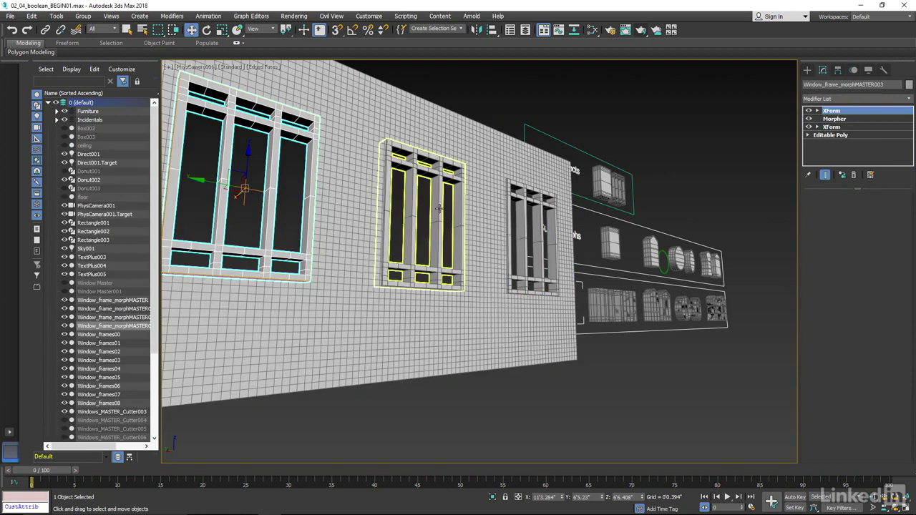
left_click(824, 119)
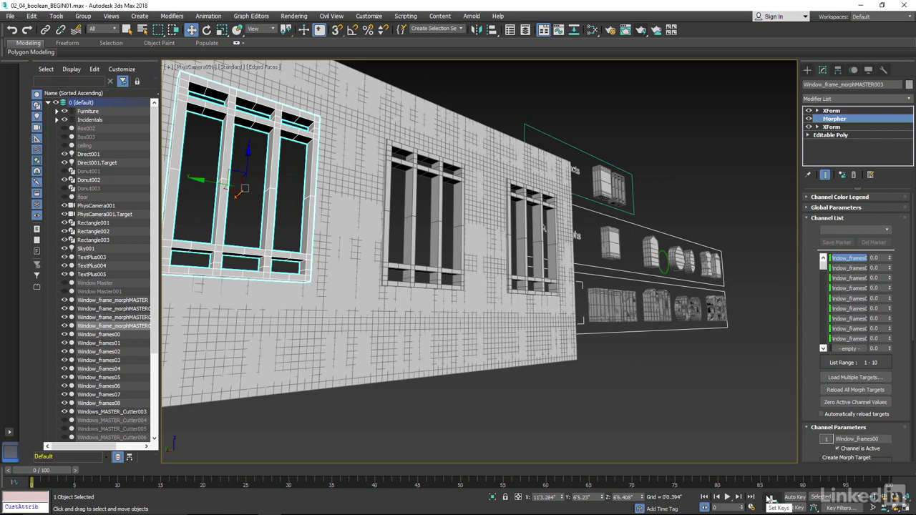
left_click(793, 497)
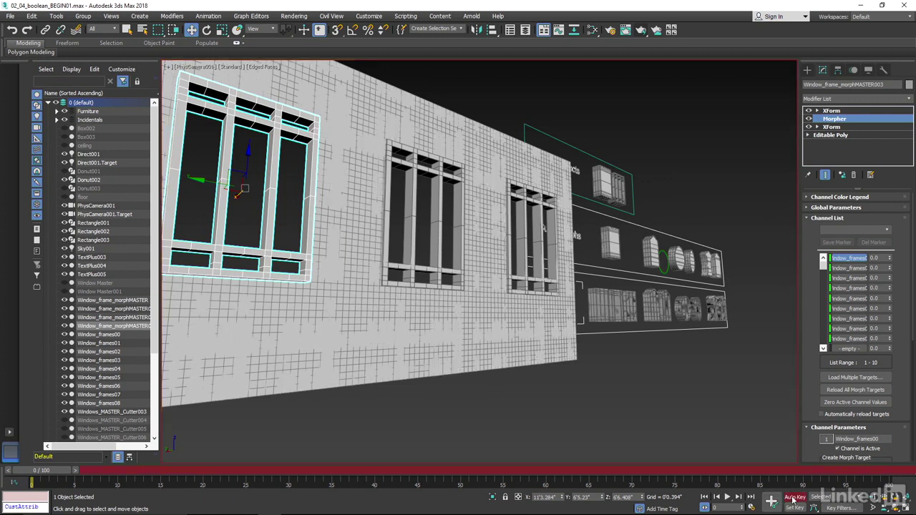
left_click(203, 474)
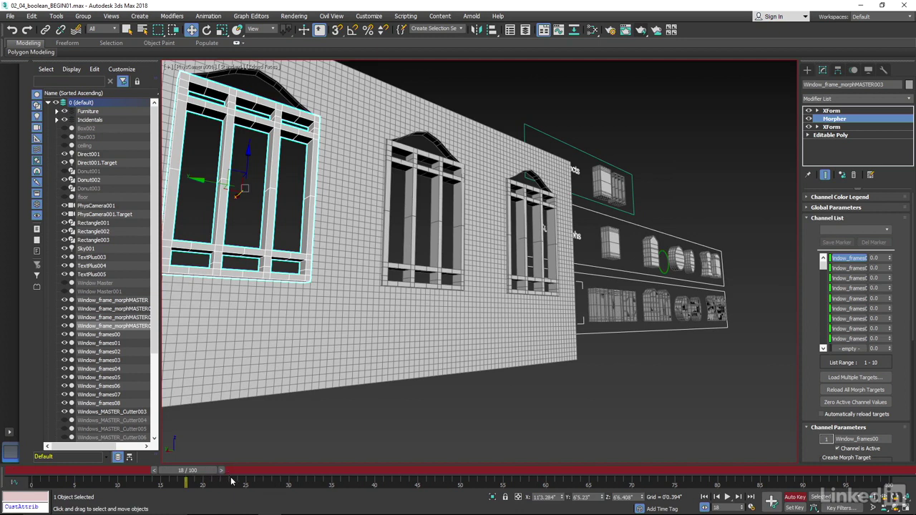
left_click_drag(224, 472, 242, 472)
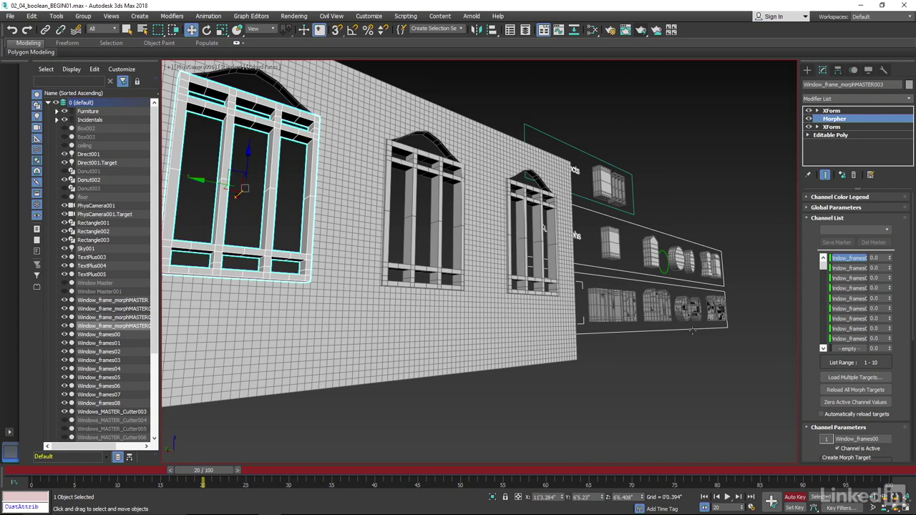
left_click_drag(889, 269, 900, 215)
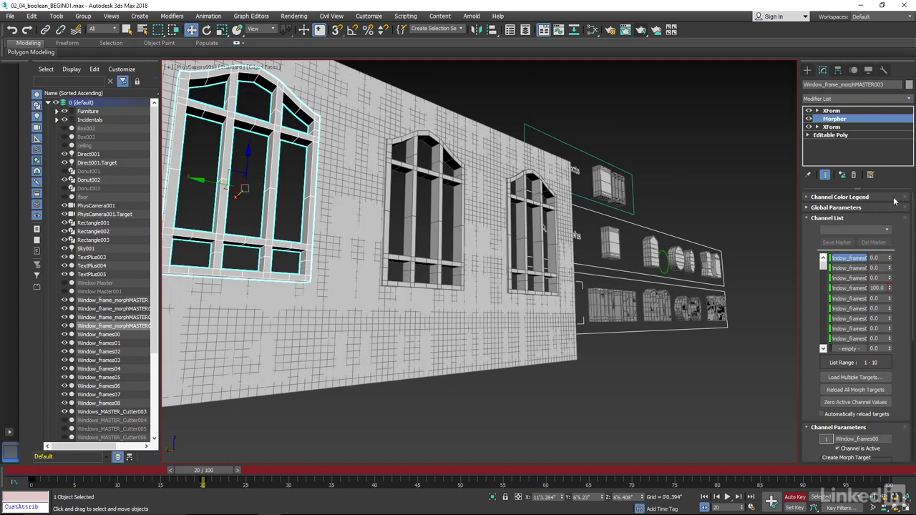
At frame 40, set the window frame's fourth Morpher channel to 0 and the seventh channel to 100.
left_click(375, 474)
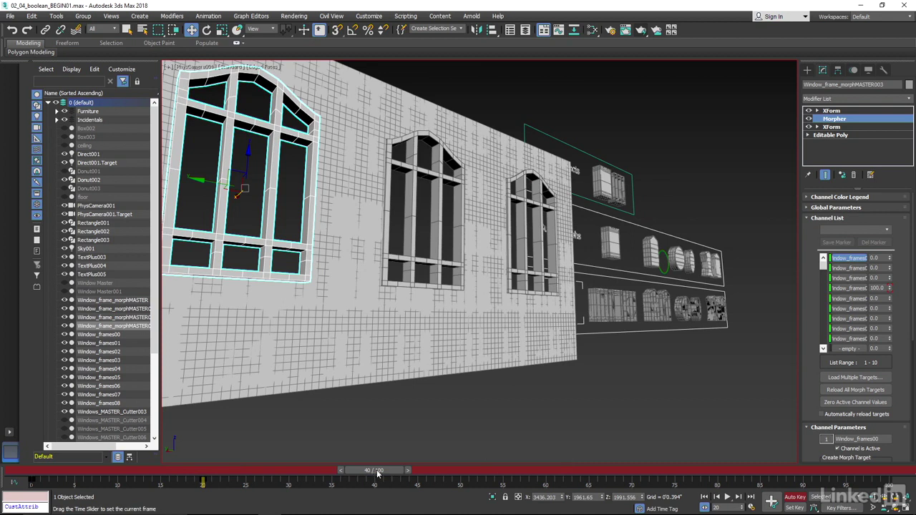
right_click(890, 291)
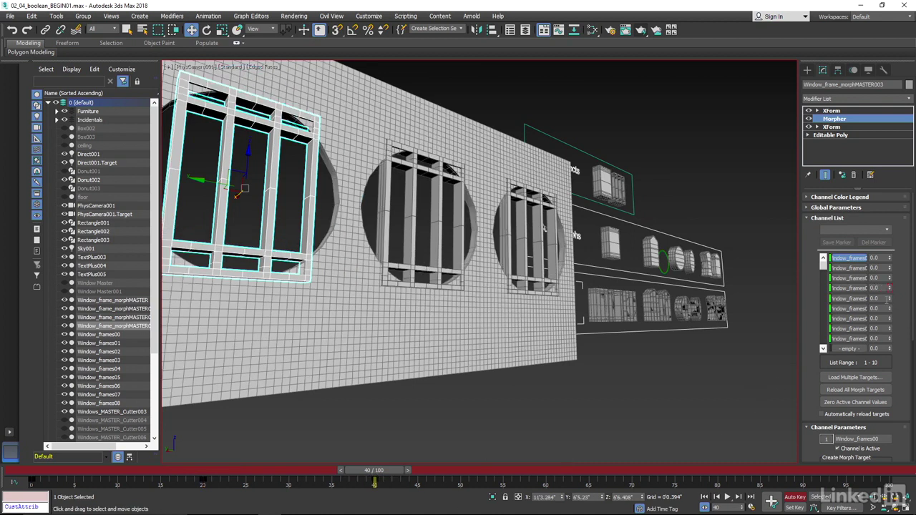
left_click_drag(890, 304, 894, 274)
right_click(894, 273)
left_click_drag(890, 311, 897, 284)
right_click(897, 283)
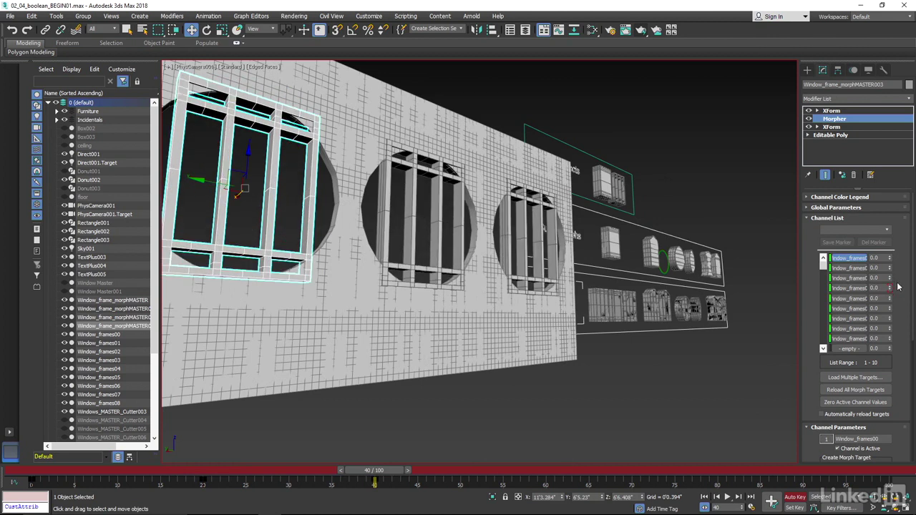
left_click_drag(891, 320, 768, 293)
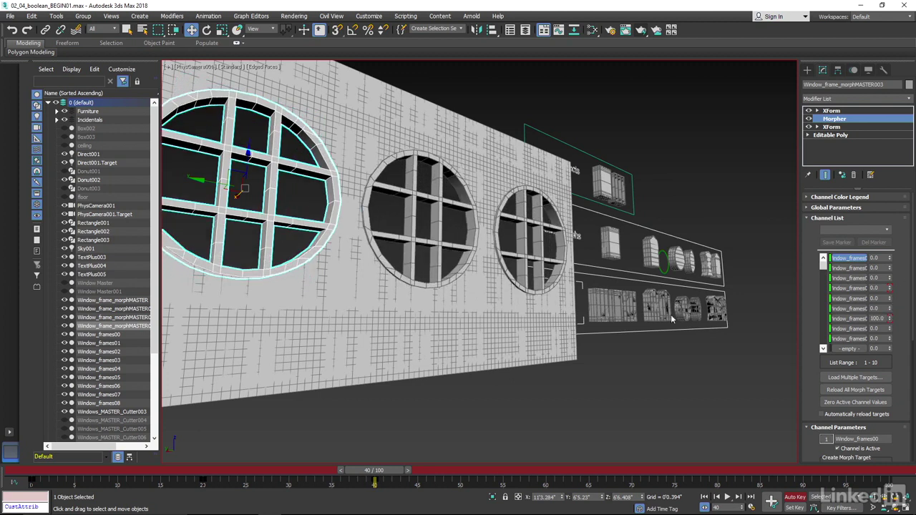
At frame 60, set the window frame's seventh Morpher channel to 0 and the eighth channel to 100.
left_click(502, 469)
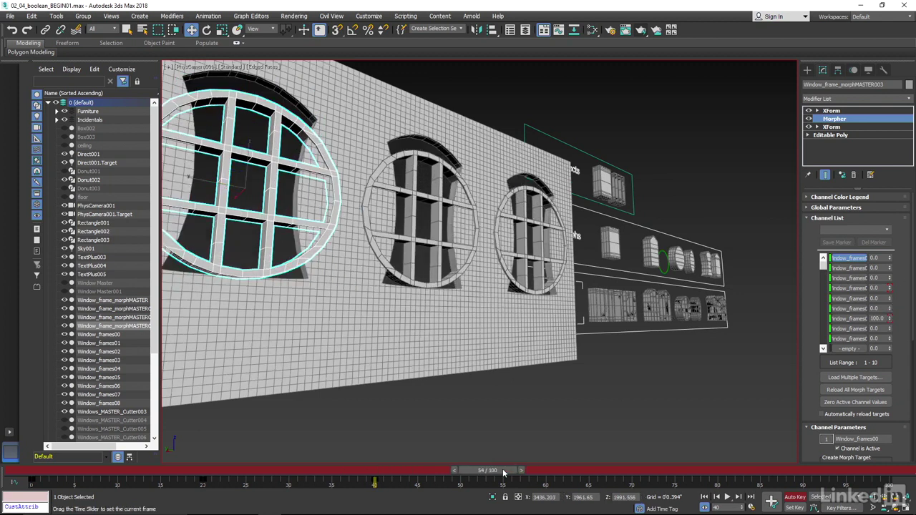
left_click_drag(502, 476, 546, 477)
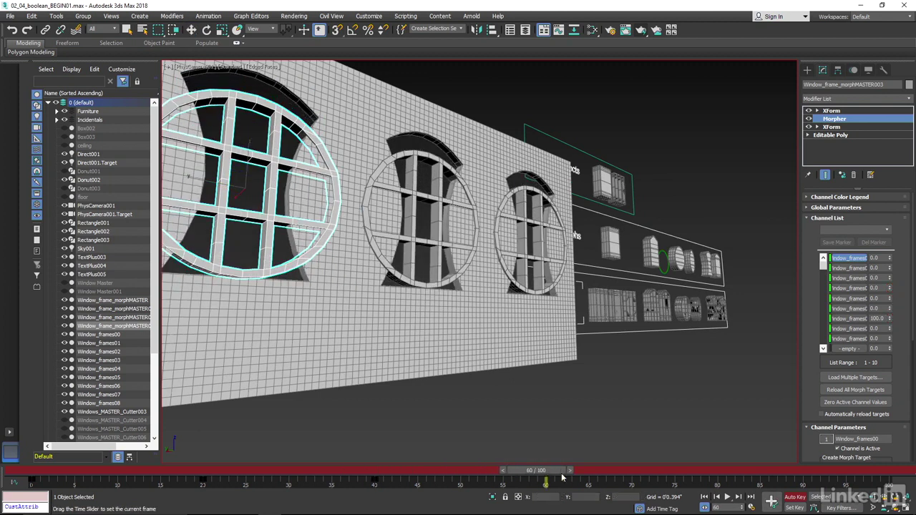
right_click(890, 320)
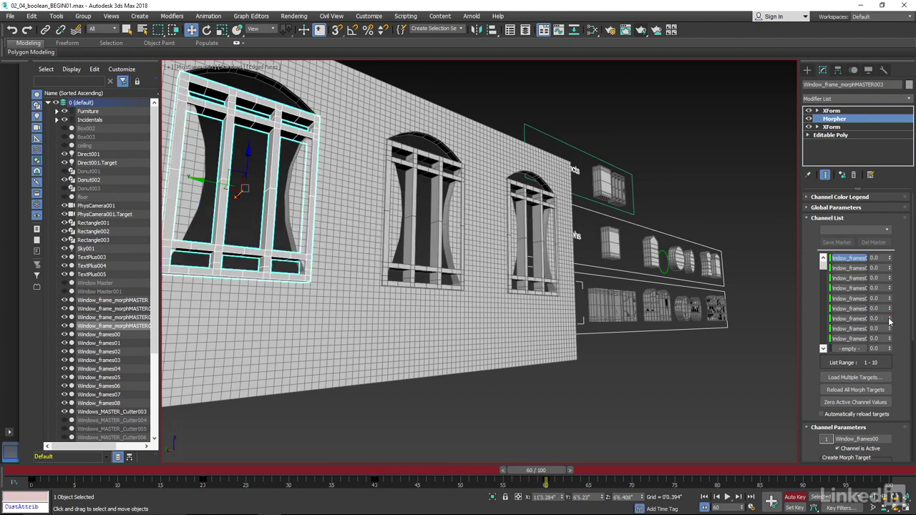
left_click_drag(891, 330, 758, 282)
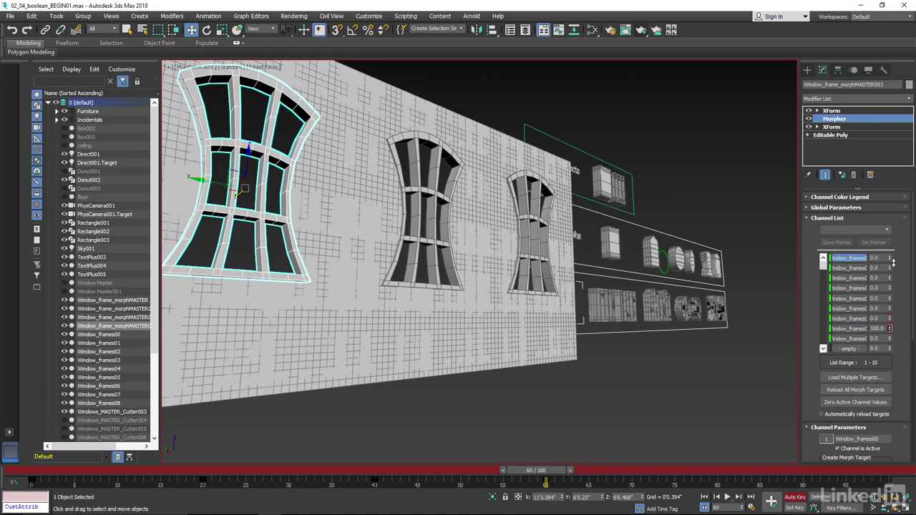
At frame 80, set the window frame's eighth Morpher channel to 0 and the sixth channel to 100.
left_click_drag(554, 472, 723, 481)
key("w")
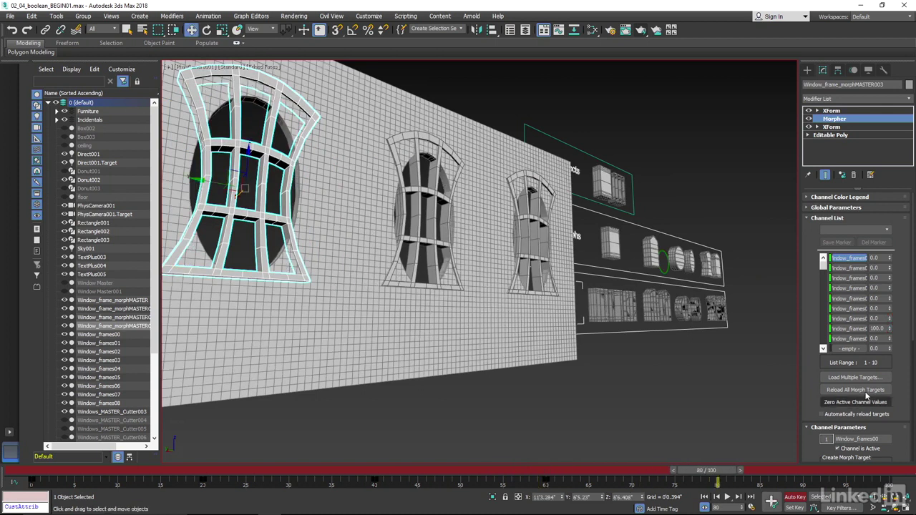
left_click(889, 317)
left_click(891, 320)
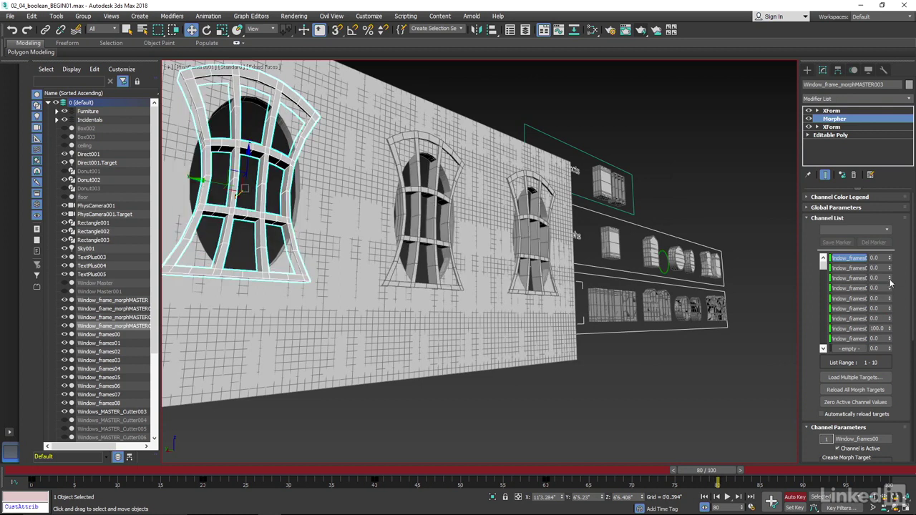
right_click(891, 330)
left_click_drag(890, 309, 891, 254)
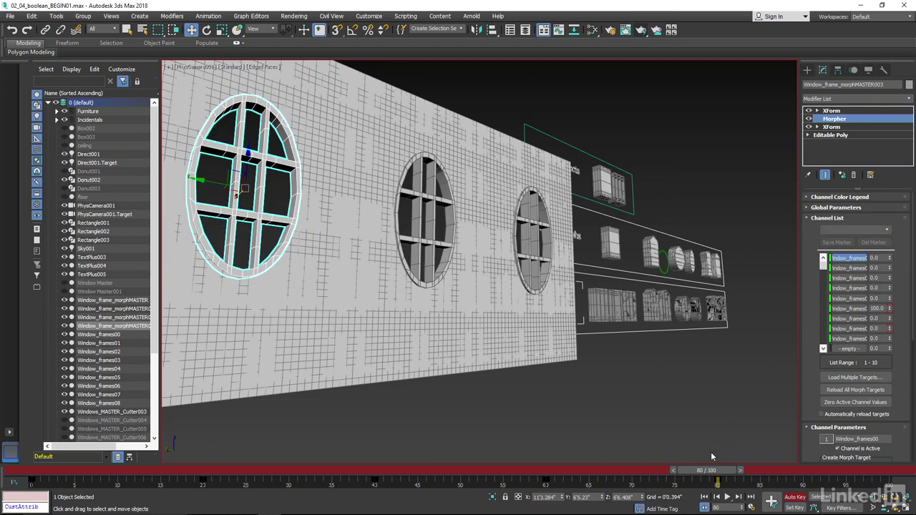
At frame 98, set the window frame's sixth Morpher channel to 0 and the ninth channel to 100.
left_click_drag(715, 470, 870, 472)
key("w")
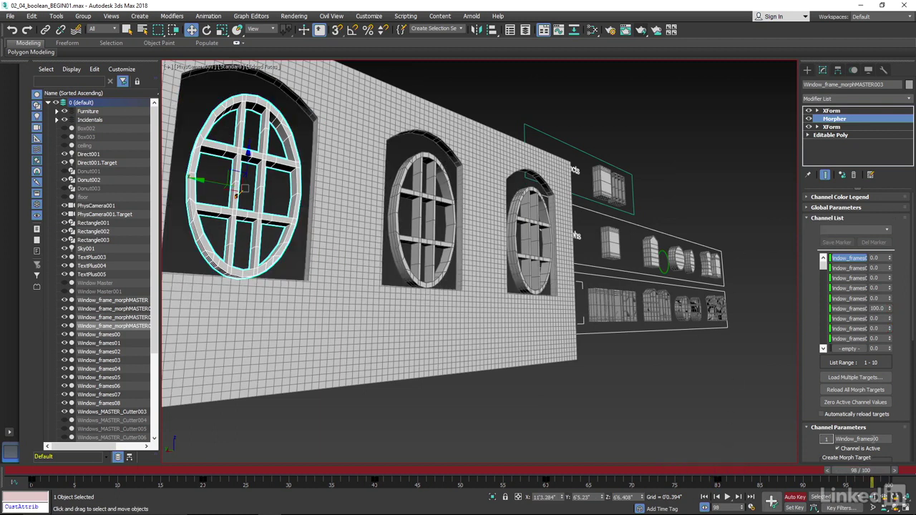
right_click(889, 310)
left_click_drag(889, 339, 887, 279)
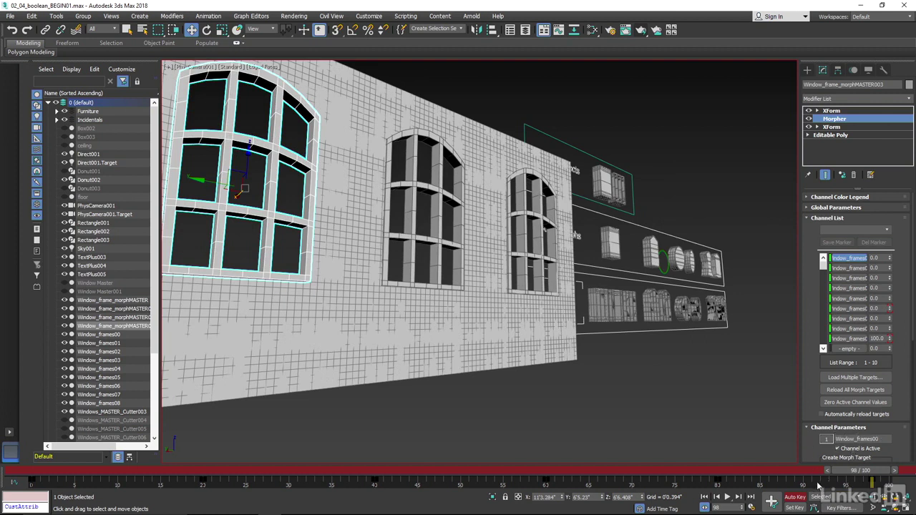
At the frame 20 key, zero the window frame's sixth, seventh, eighth and ninth Morpher channels.
left_click(704, 496)
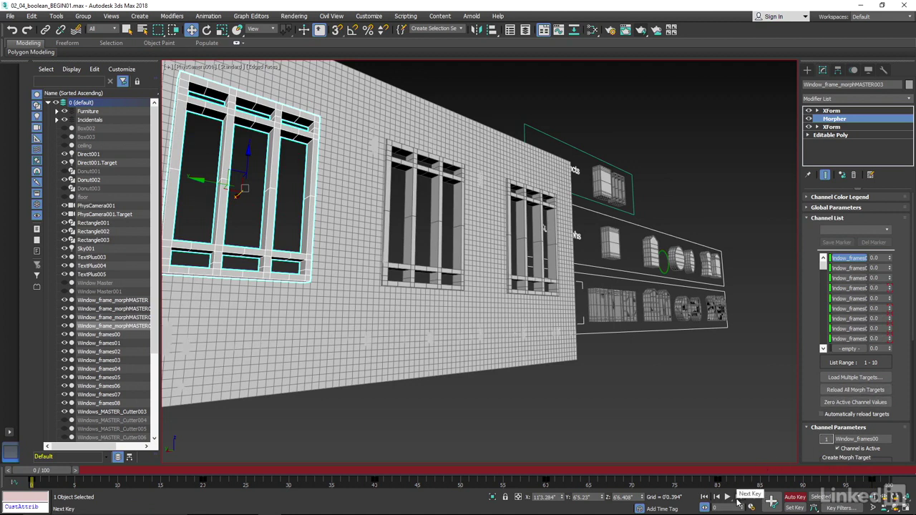
left_click(738, 500)
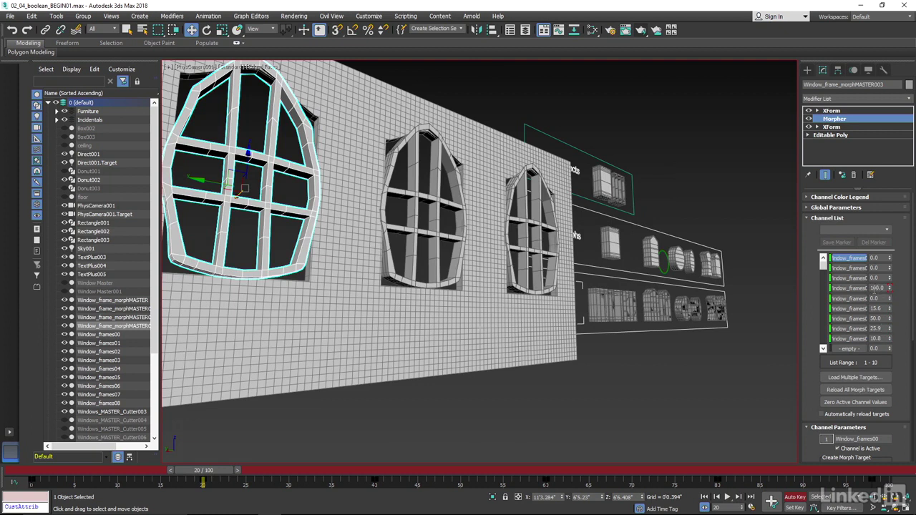
right_click(890, 309)
right_click(891, 320)
right_click(890, 328)
right_click(890, 339)
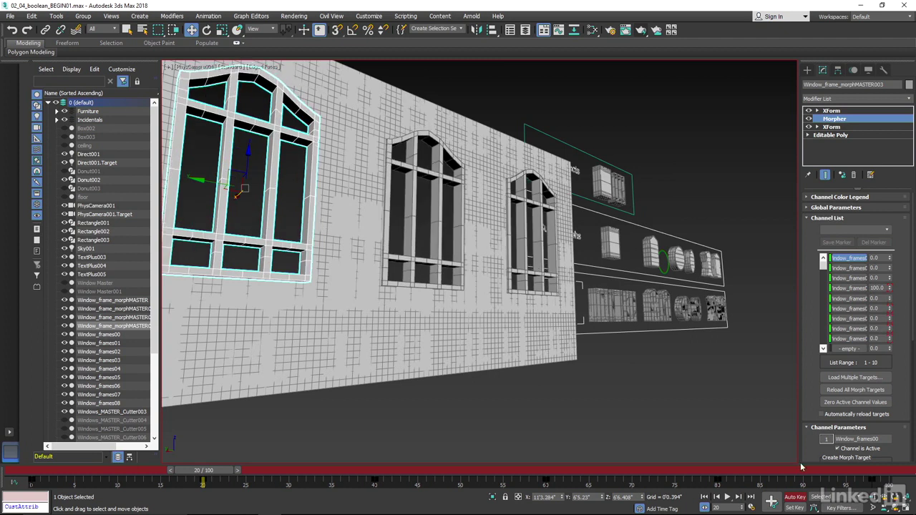
At the frame 40 key, zero the window frame's sixth, eighth and ninth Morpher channels.
left_click(739, 497)
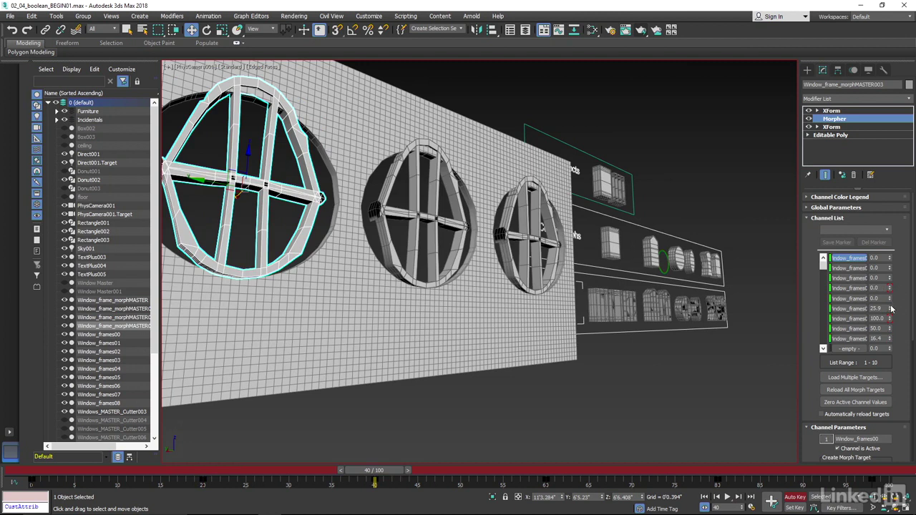
right_click(890, 309)
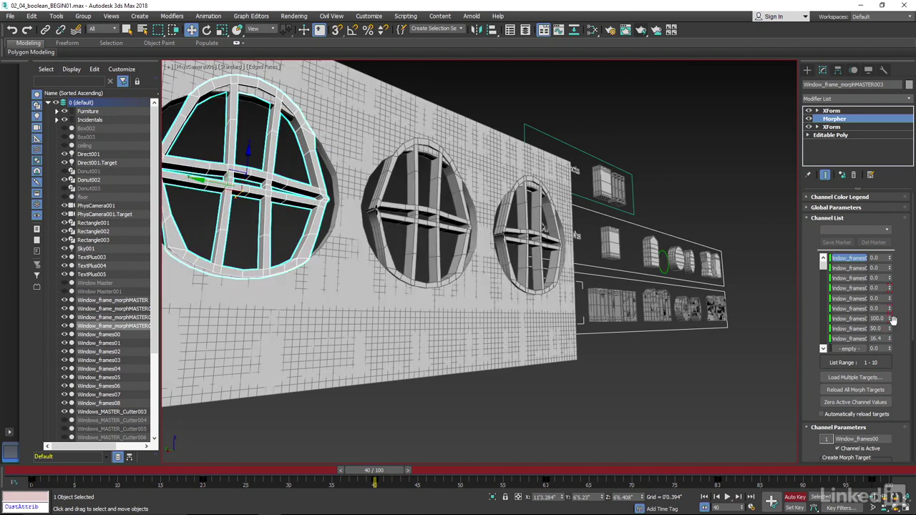
right_click(891, 329)
right_click(891, 339)
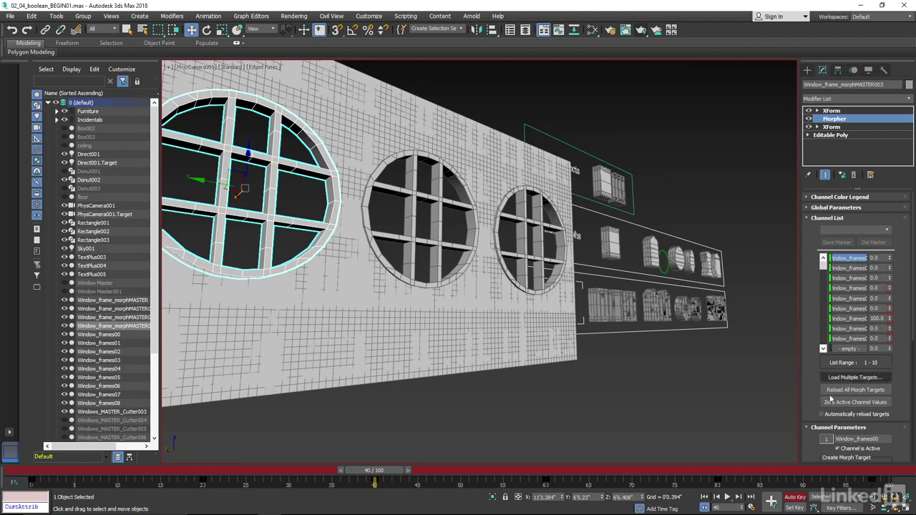
At the frame 60 key, zero the window frame's sixth and ninth Morpher channels.
left_click(739, 497)
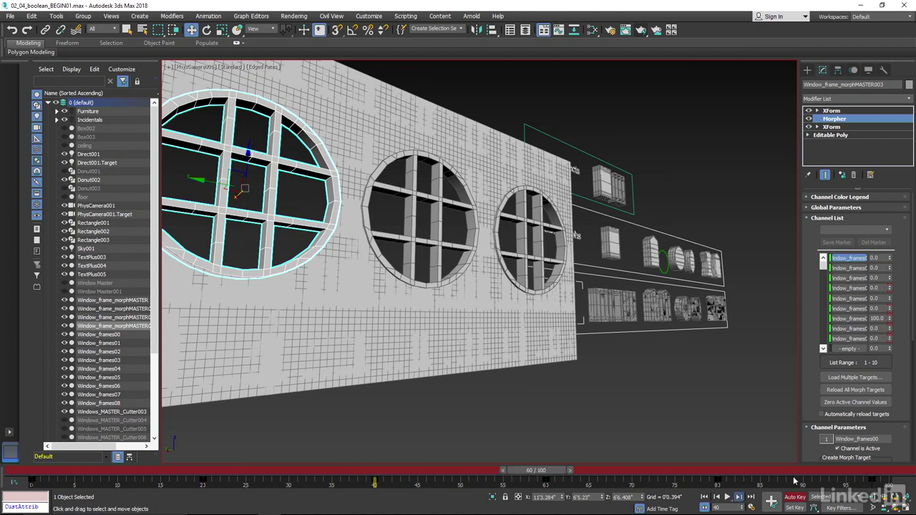
right_click(890, 310)
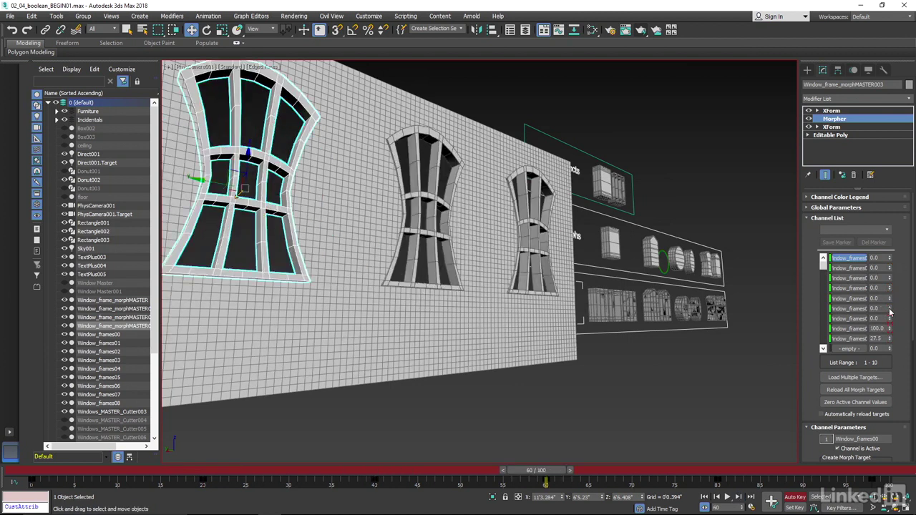
right_click(889, 340)
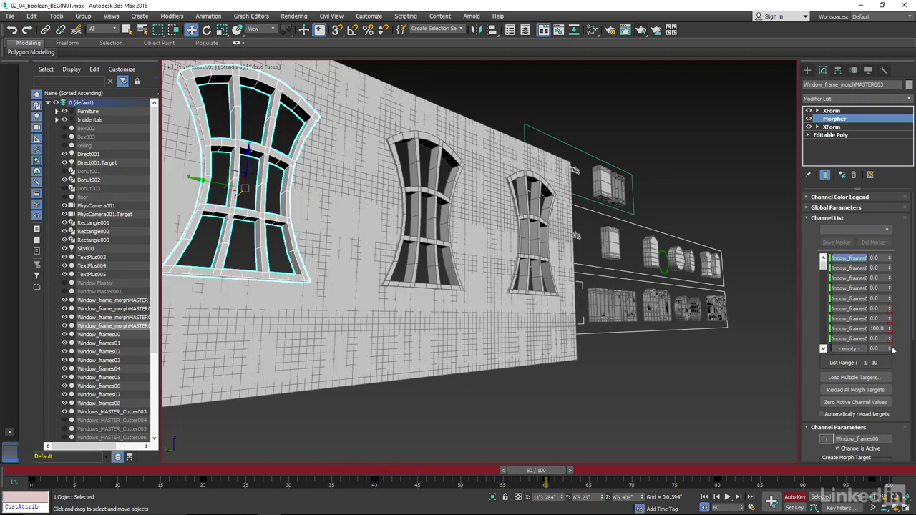
Check the window frame's Morpher channels at the frame 80 and 98 keys and turn off Auto Key.
left_click(736, 498)
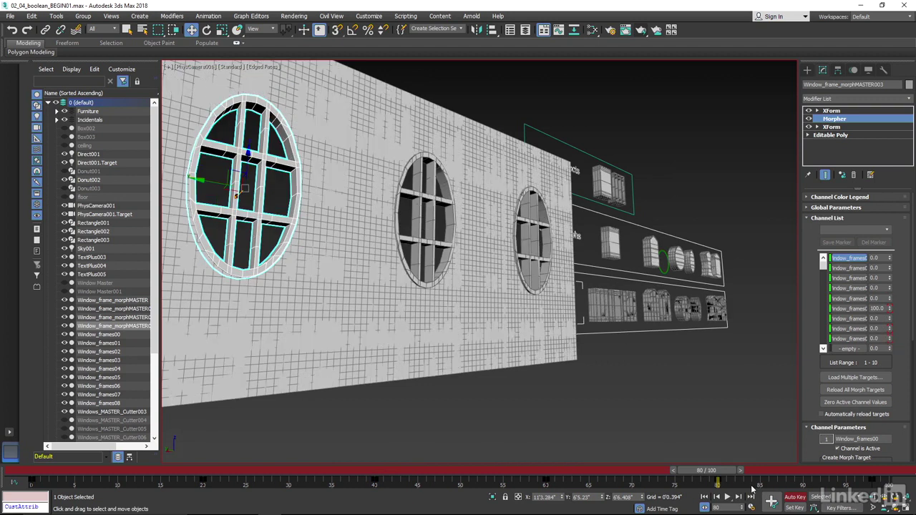
left_click(743, 498)
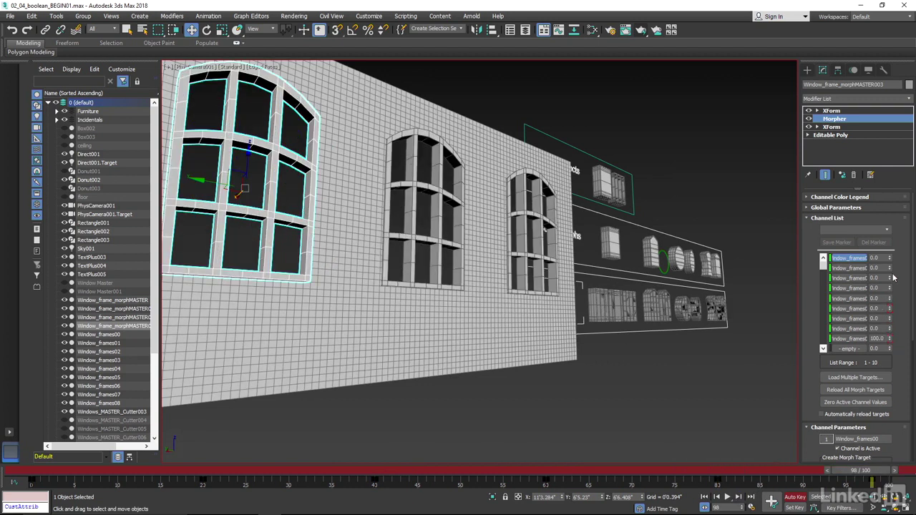
left_click(794, 496)
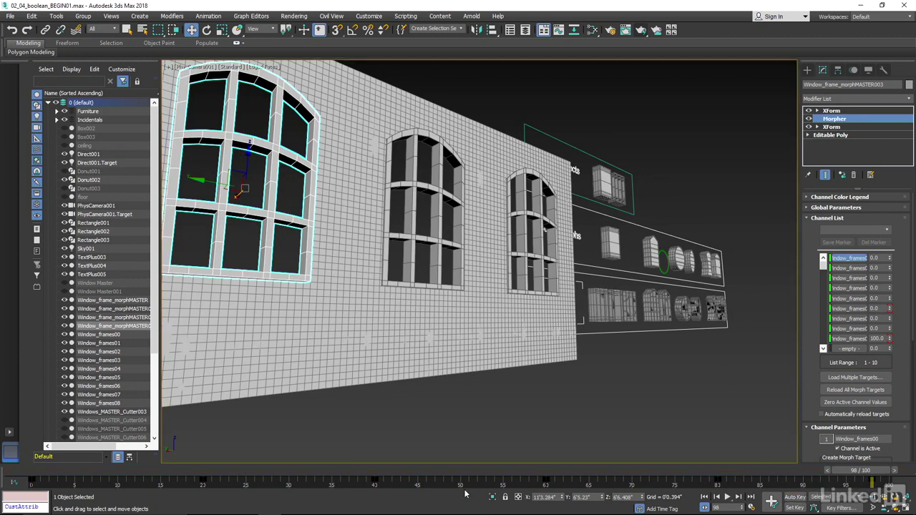
Return the animation to frame 0 and unhide all objects in the scene.
left_click_drag(429, 478, 21, 459)
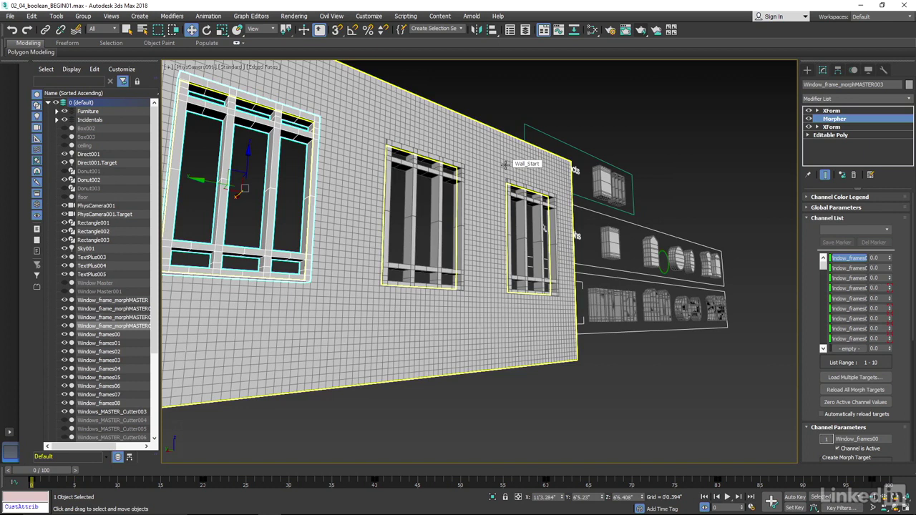
right_click(464, 98)
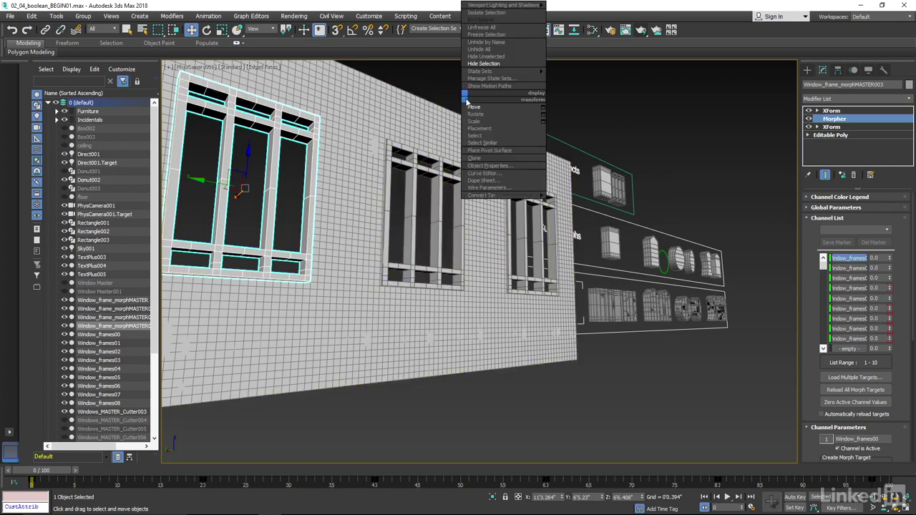
left_click(480, 50)
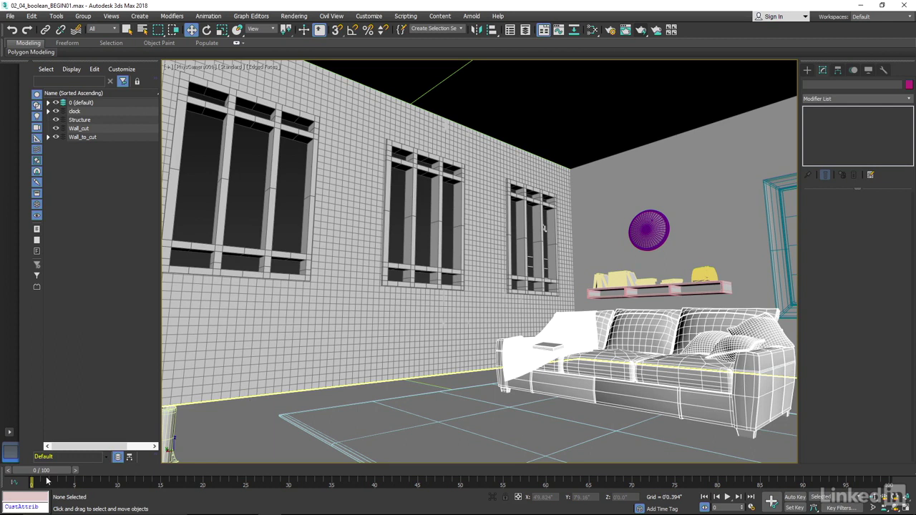
Scrub the animation from frame 0 to frame 20 to preview the windows morphing in the full room.
left_click_drag(50, 471, 218, 493)
key("w")
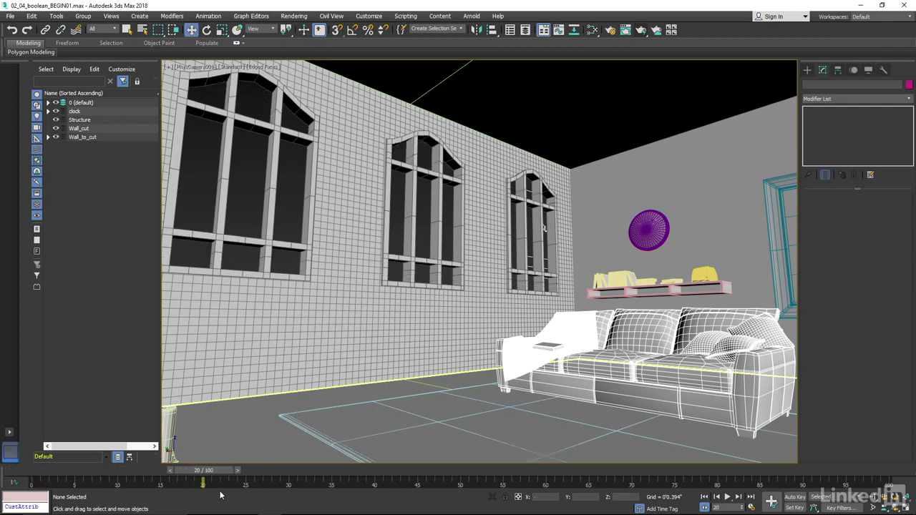